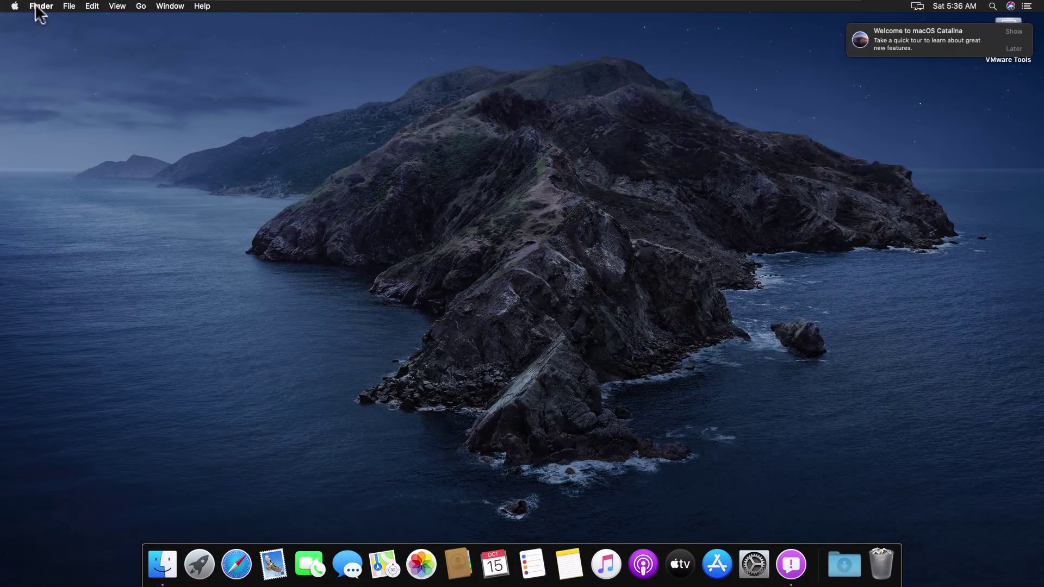
# Step: Show the About This Mac window from the Apple menu of the macOS Catalina guest
pyautogui.click(41, 6)
pyautogui.click(44, 16)
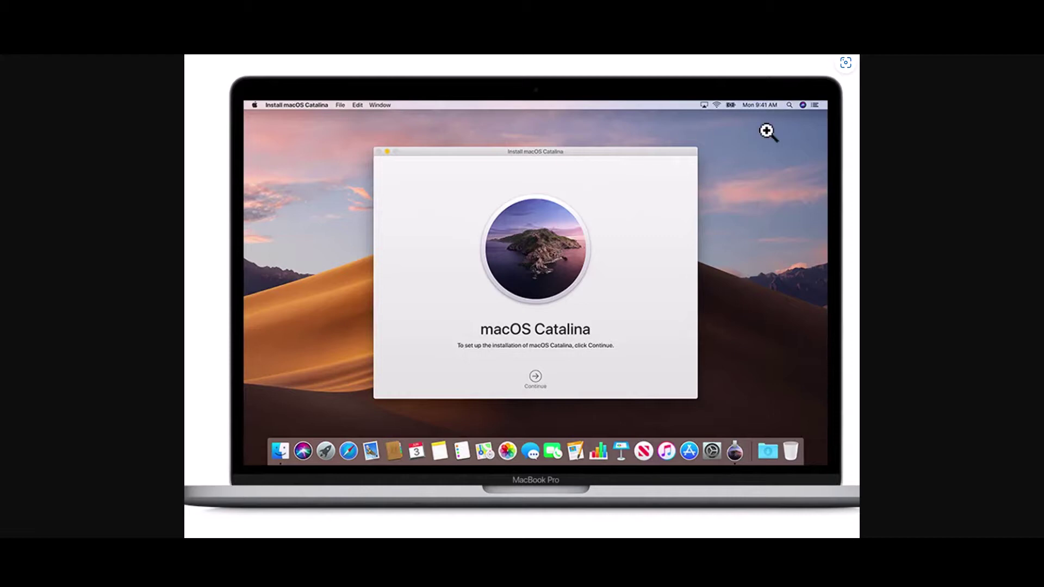
# Step: Use the Workstation Player download shortcut in the ISO folder to reach the Player 16.2.4 download files
pyautogui.click(961, 12)
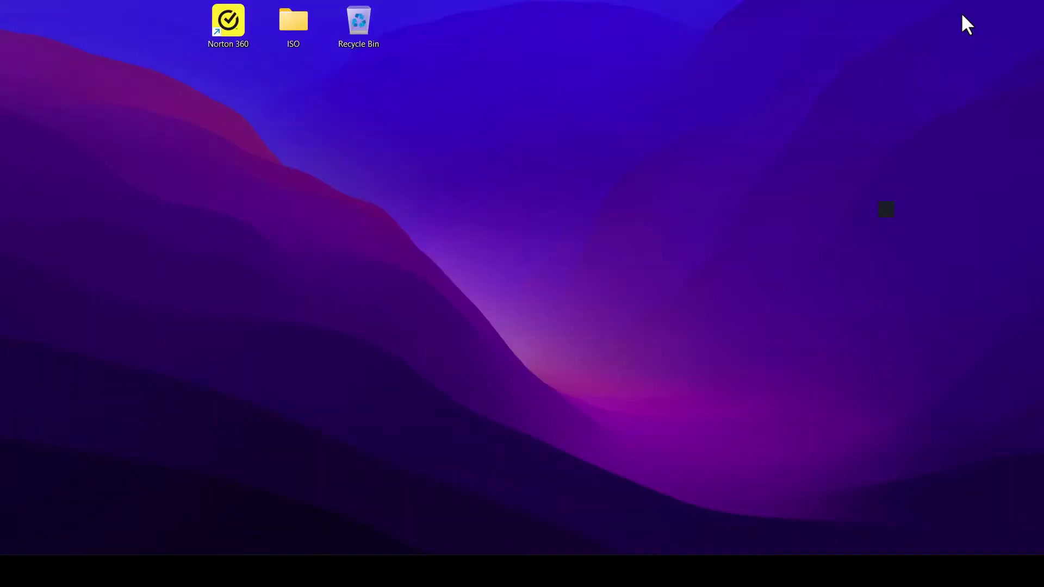
pyautogui.doubleClick(292, 38)
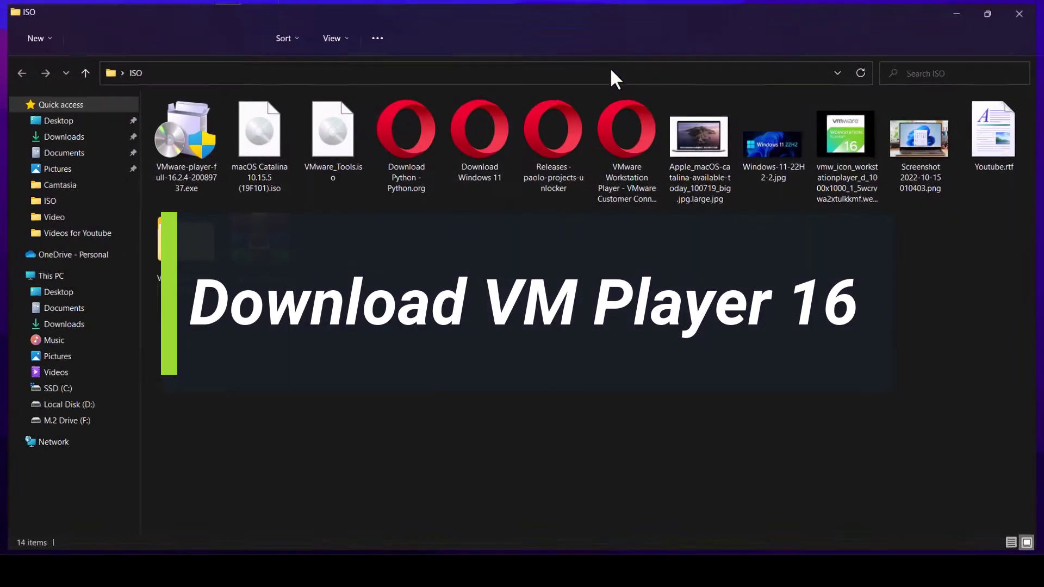
pyautogui.click(643, 199)
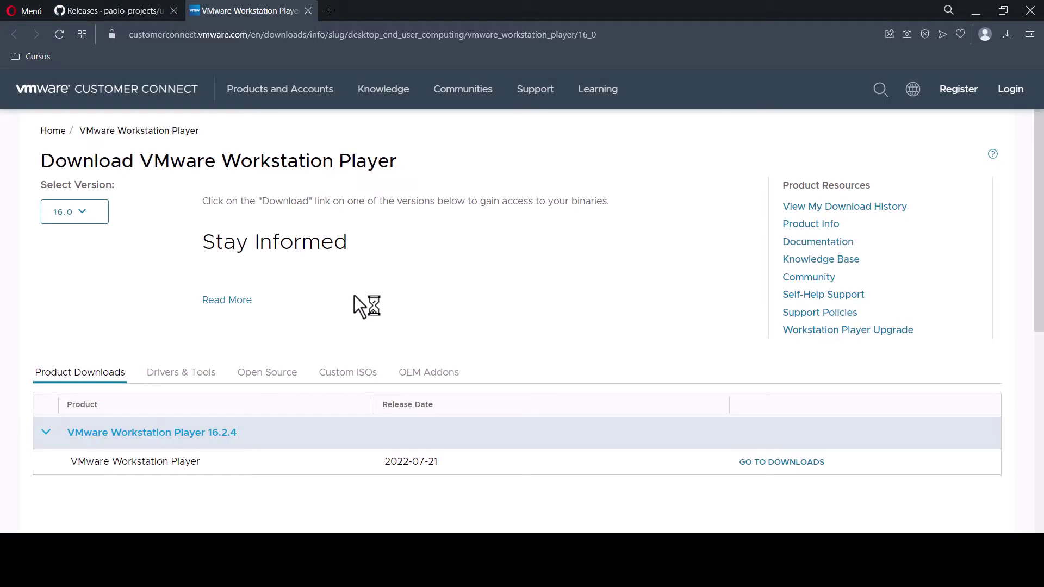
pyautogui.scroll(-3, 420, 338)
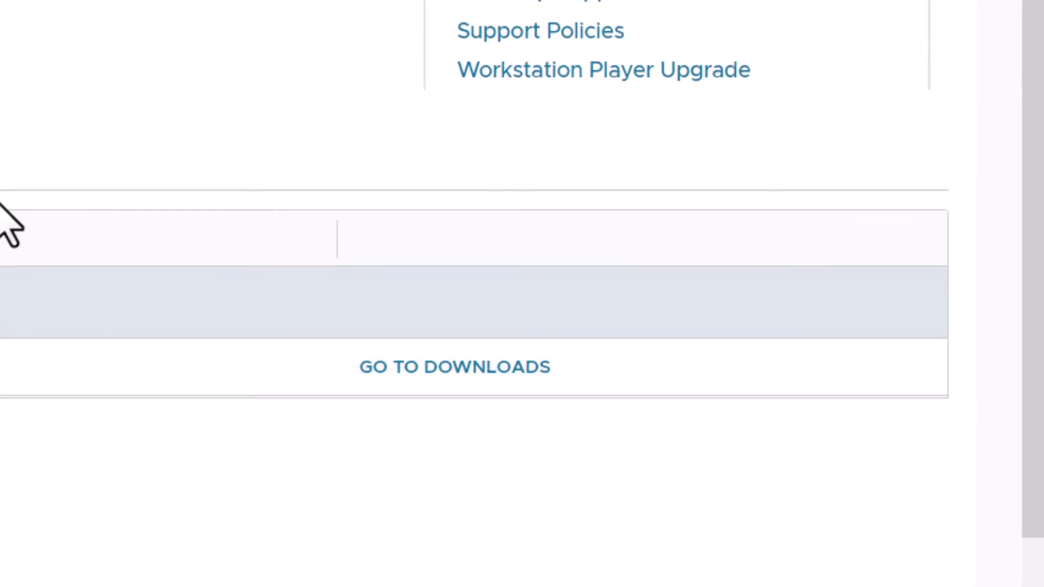
pyautogui.click(479, 367)
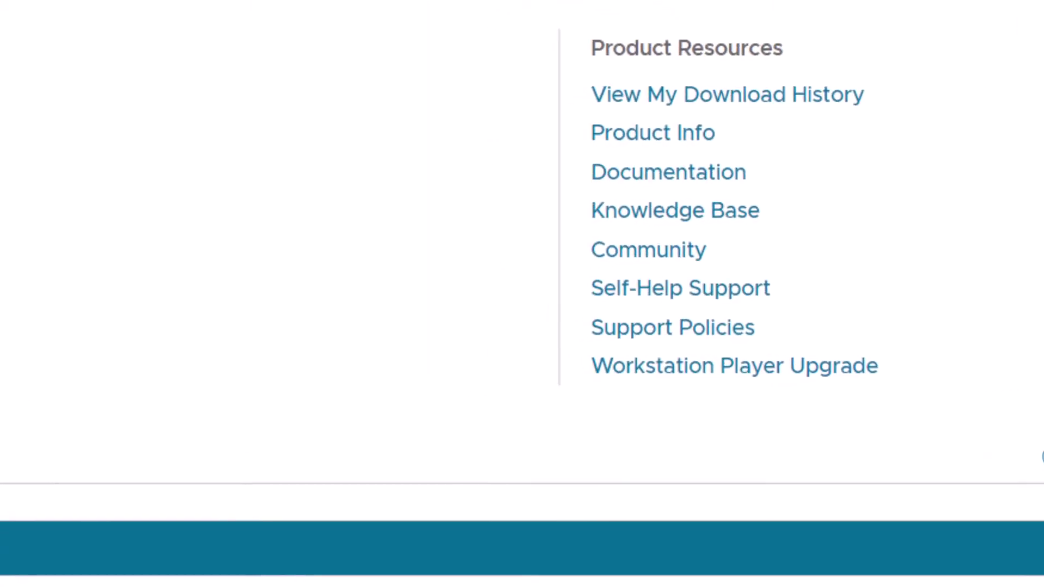
# Step: Save the Windows 64-bit installer VMware-player-full-16.2.4-20089737.exe (584.34 MB)
pyautogui.moveTo(79, 426); pyautogui.dragTo(177, 427)
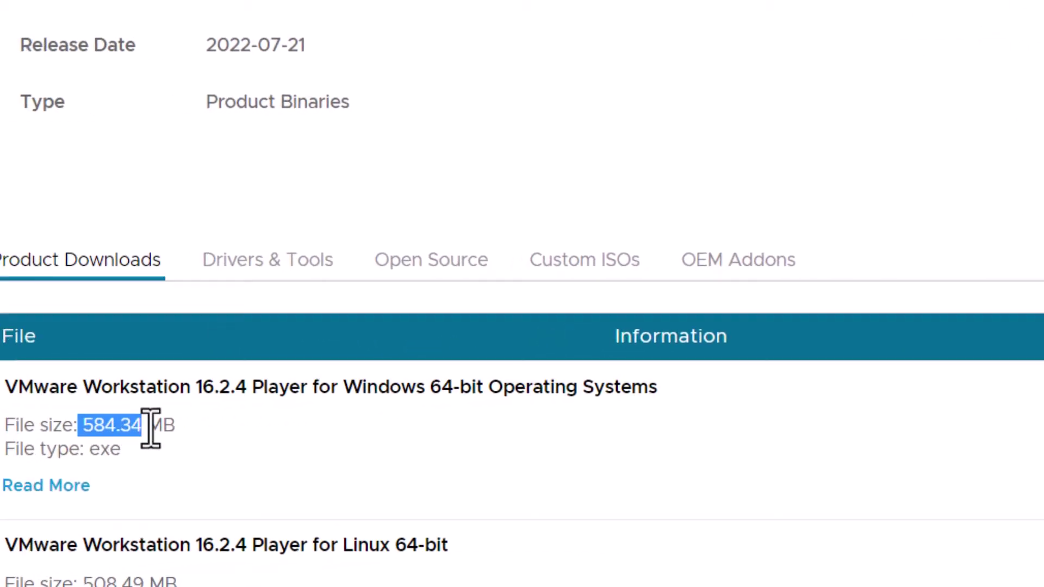
pyautogui.click(269, 583)
pyautogui.scroll(-5, 267, 571)
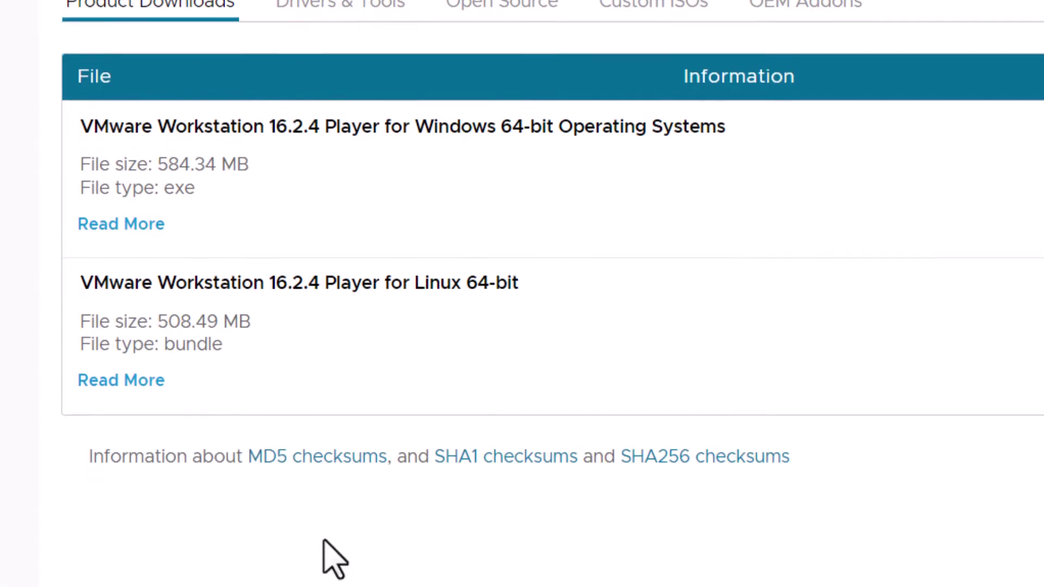
pyautogui.moveTo(313, 124); pyautogui.dragTo(560, 130)
pyautogui.click(510, 124)
pyautogui.click(559, 130)
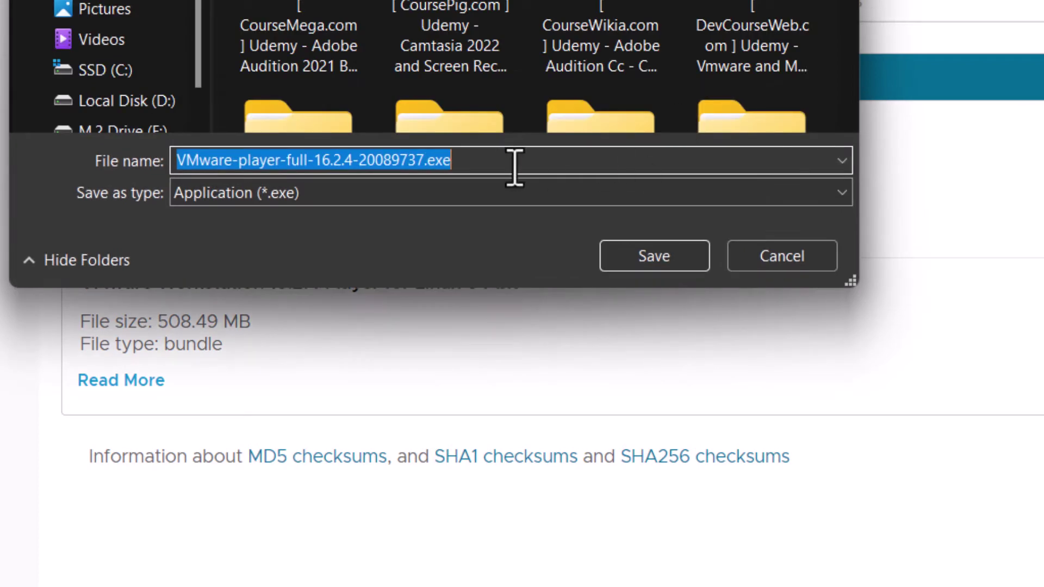
pyautogui.press('Return')
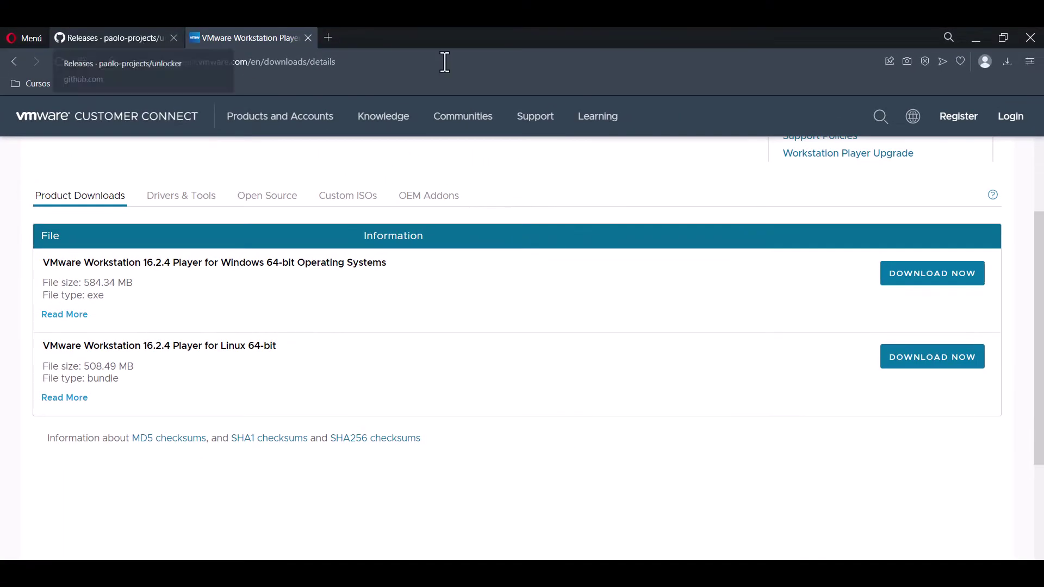
# Step: Switch to the unlocker Releases page and scroll to the Unlocker 3.0.4 assets with unlocker.zip (7.32 MB)
pyautogui.click(180, 37)
pyautogui.scroll(-1, 435, 378)
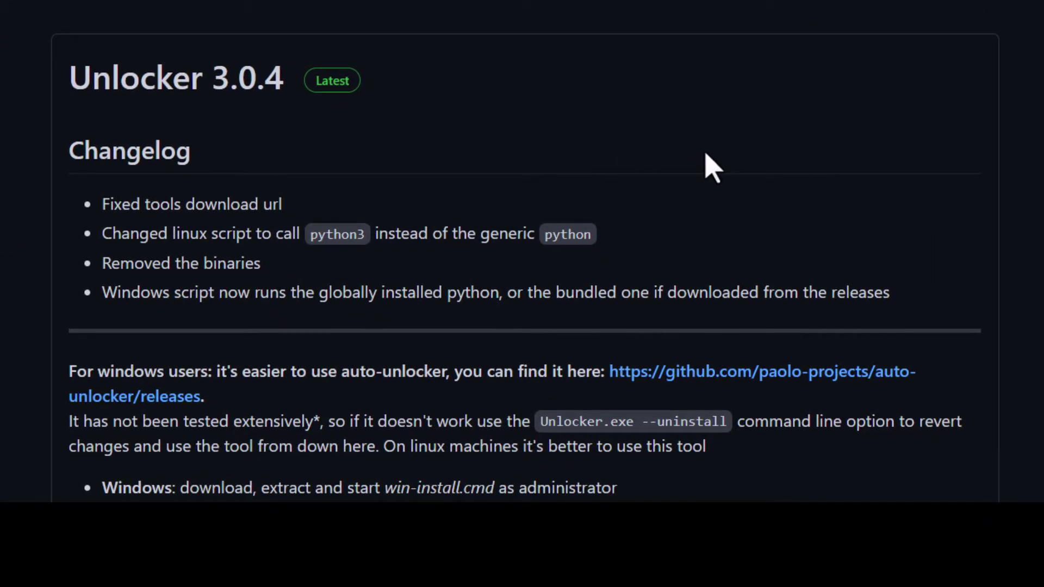
pyautogui.scroll(-6, 705, 157)
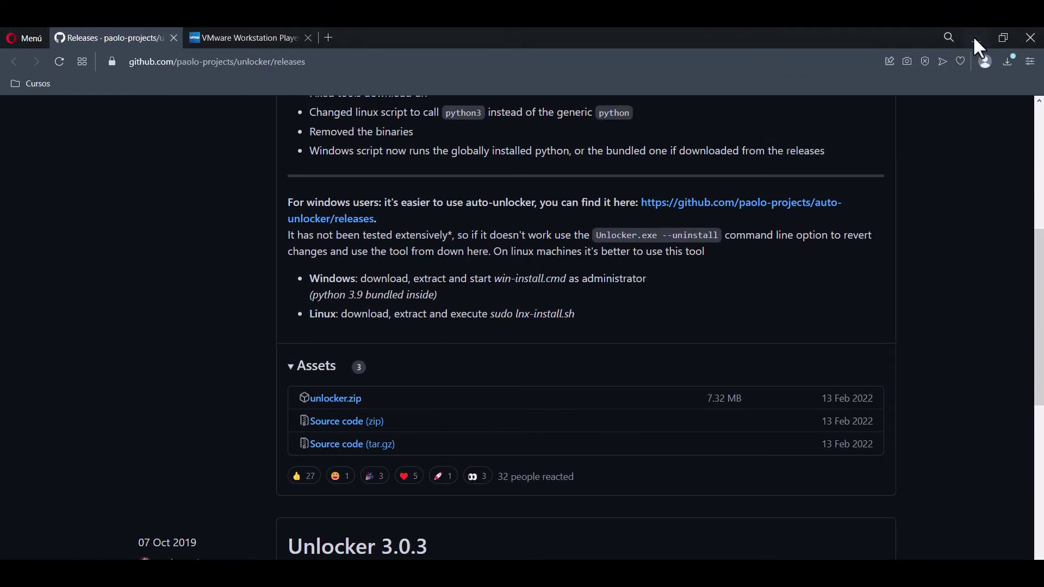
# Step: Extract unlocker.zip from the ISO folder into an unlocker folder
pyautogui.click(974, 36)
pyautogui.click(256, 266)
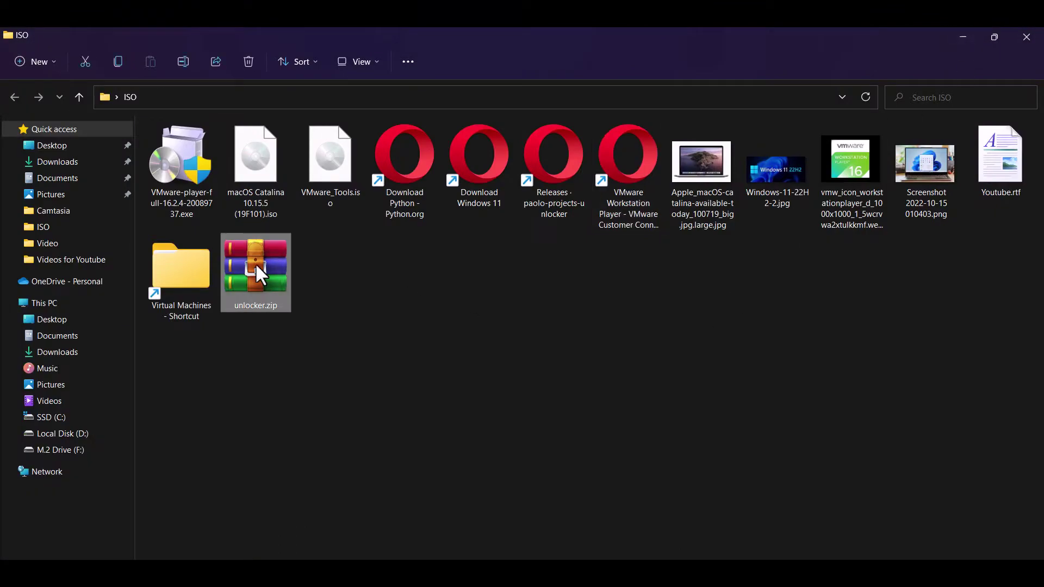
pyautogui.rightClick(266, 301)
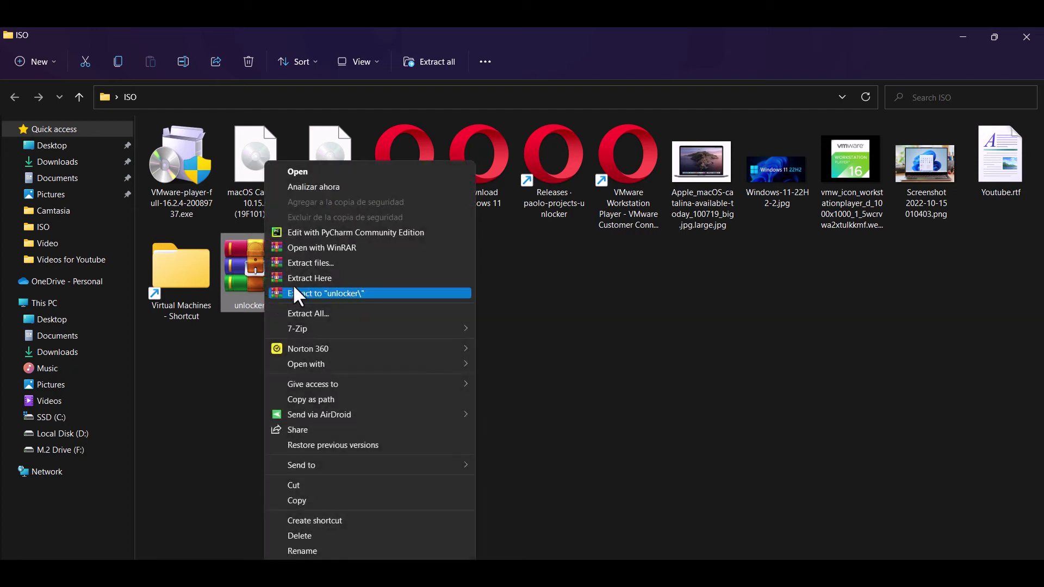
pyautogui.click(357, 295)
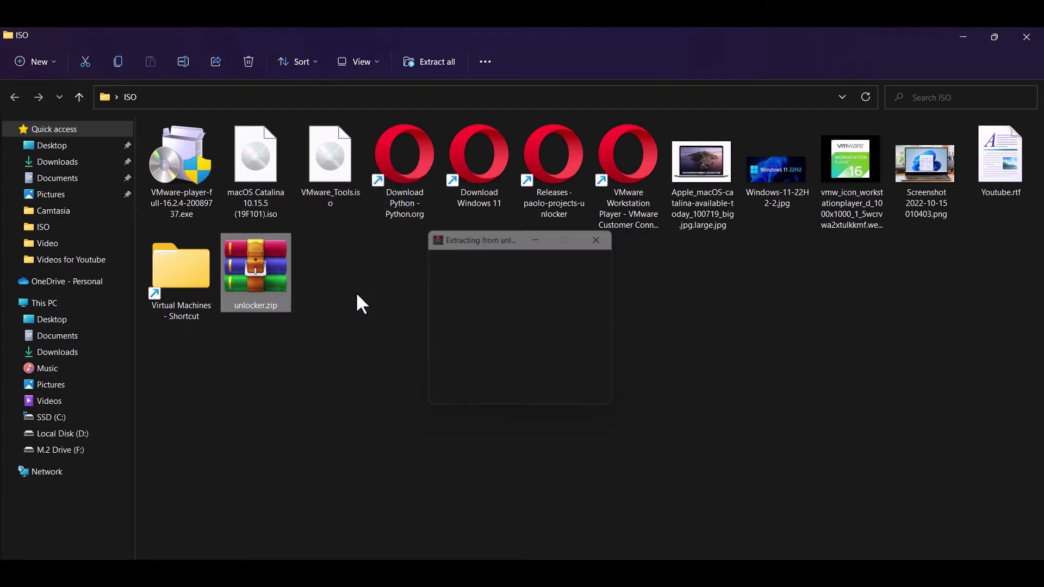
# Step: Run the VMware Player installer as administrator
pyautogui.click(263, 195)
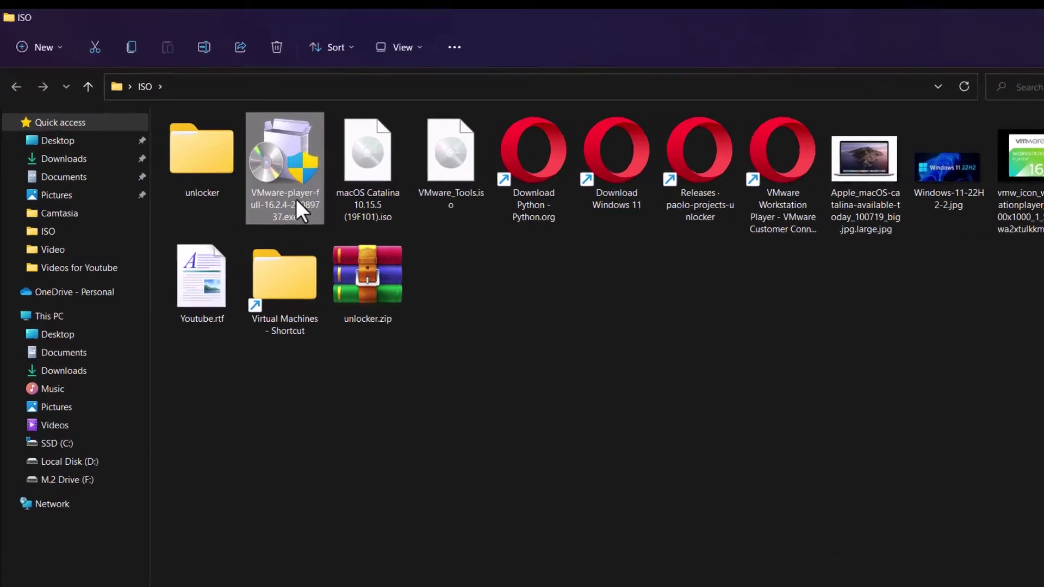
pyautogui.rightClick(297, 203)
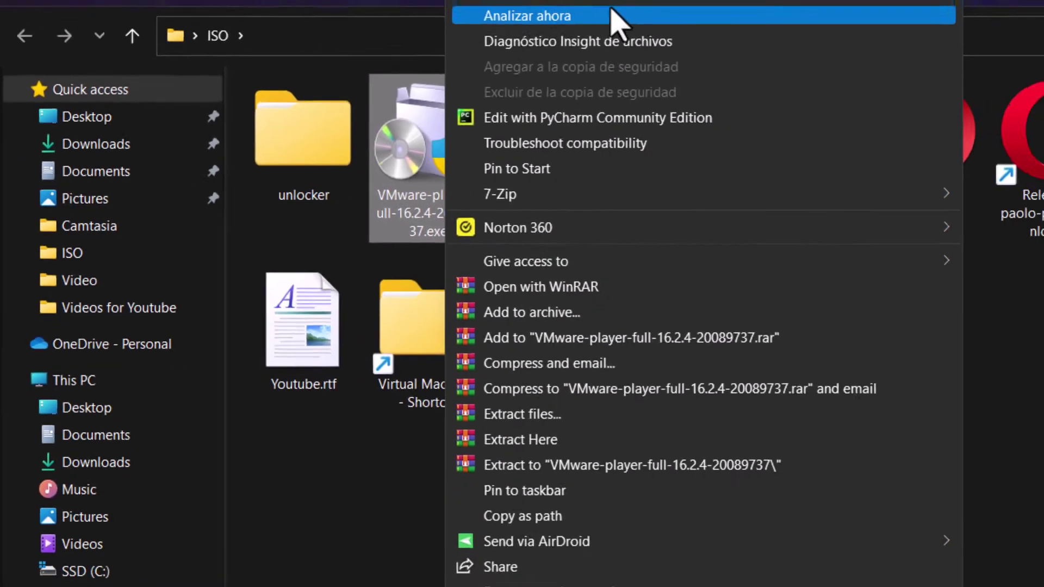
pyautogui.click(472, 38)
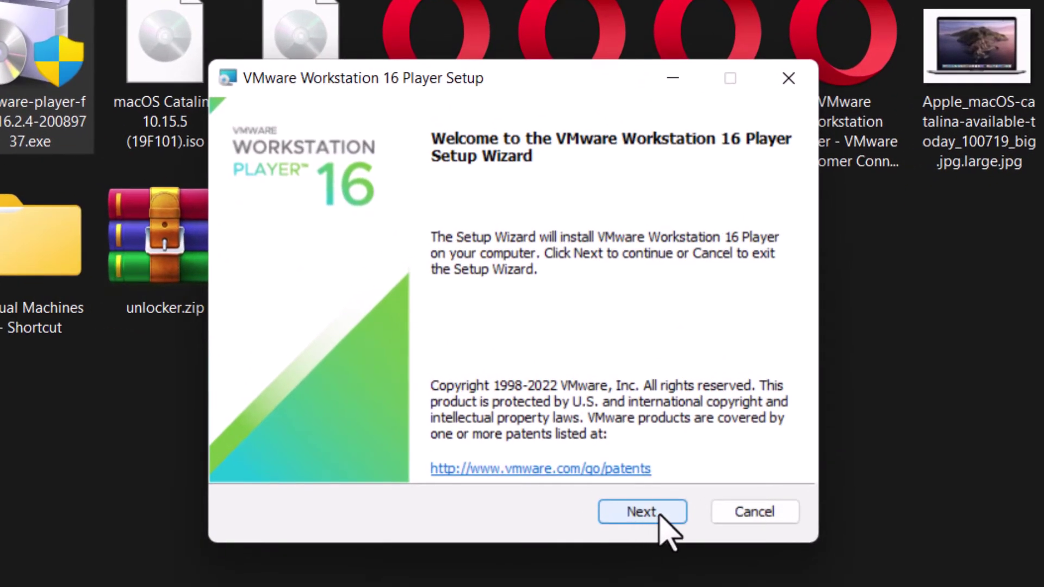
# Step: Accept the licence, keep default setup, experience and shortcut options, then install and close the wizard
pyautogui.click(642, 512)
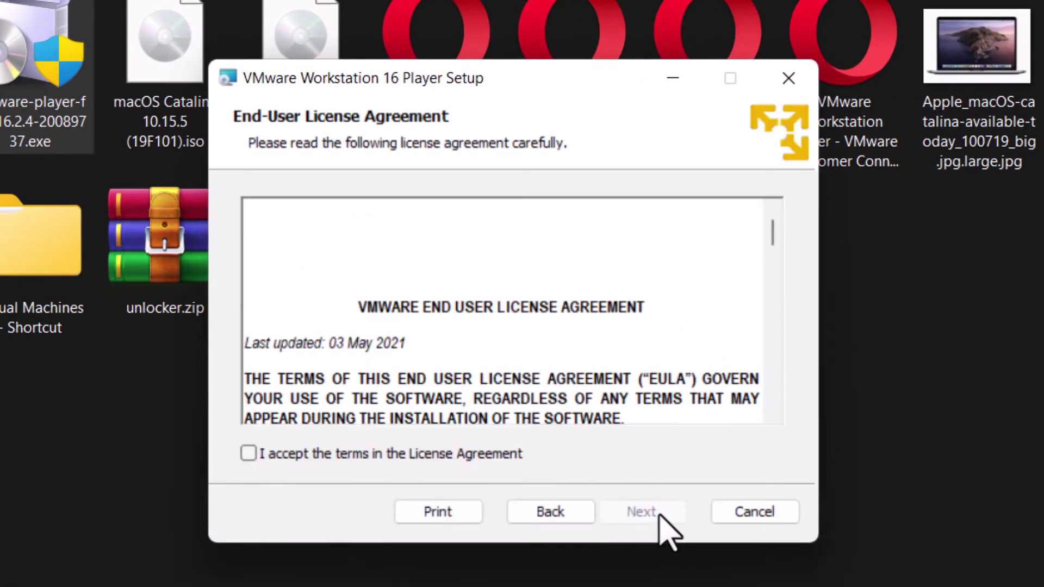
pyautogui.click(248, 454)
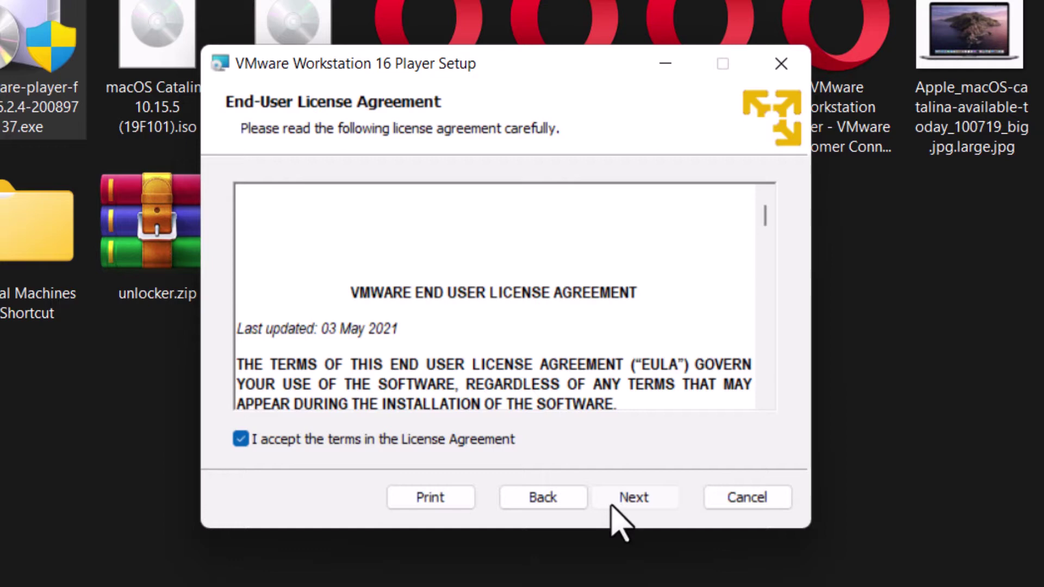
pyautogui.click(612, 504)
pyautogui.click(652, 497)
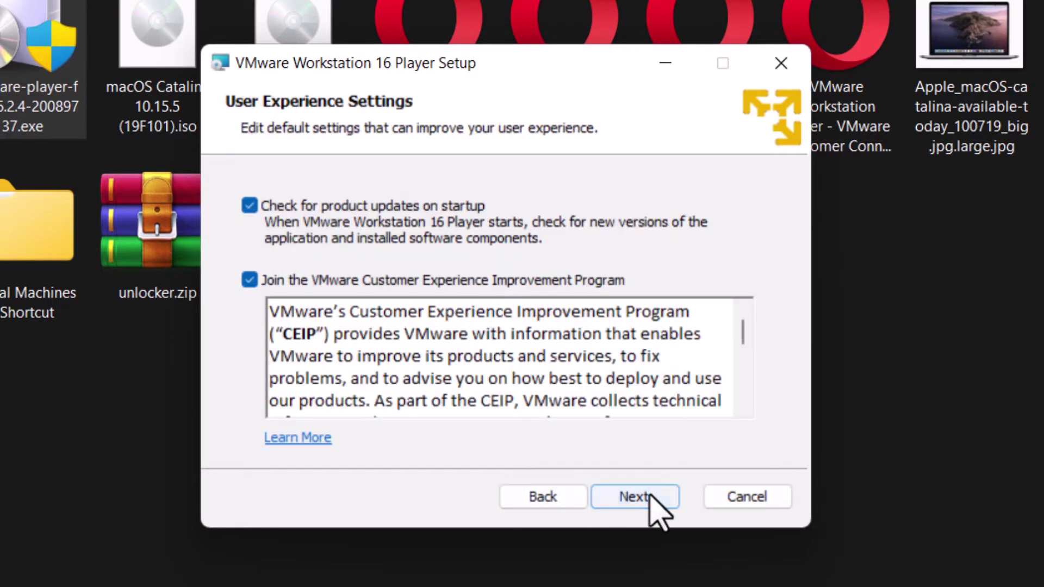
pyautogui.click(652, 497)
pyautogui.click(651, 498)
pyautogui.click(650, 498)
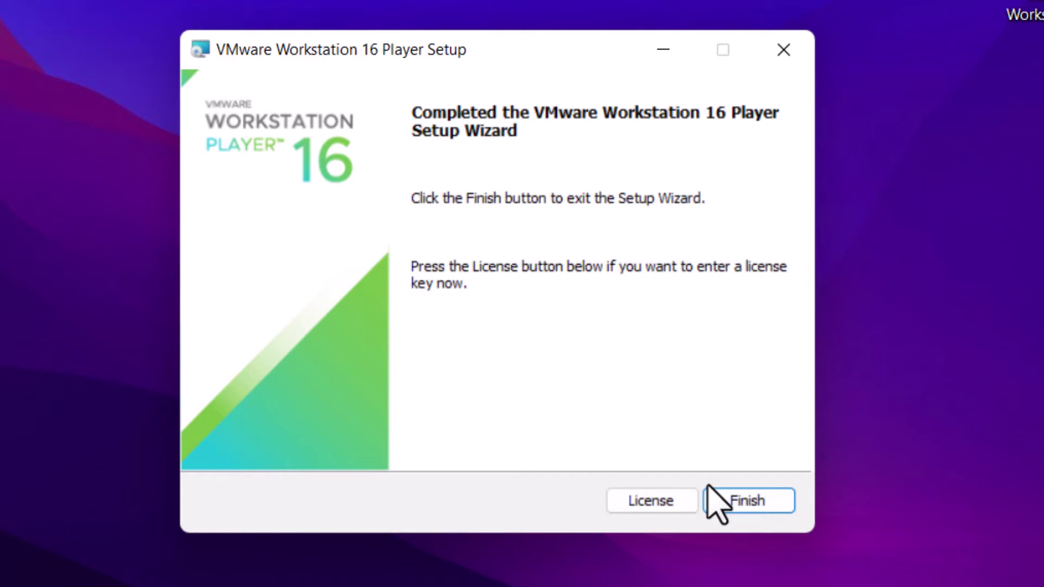
pyautogui.click(746, 497)
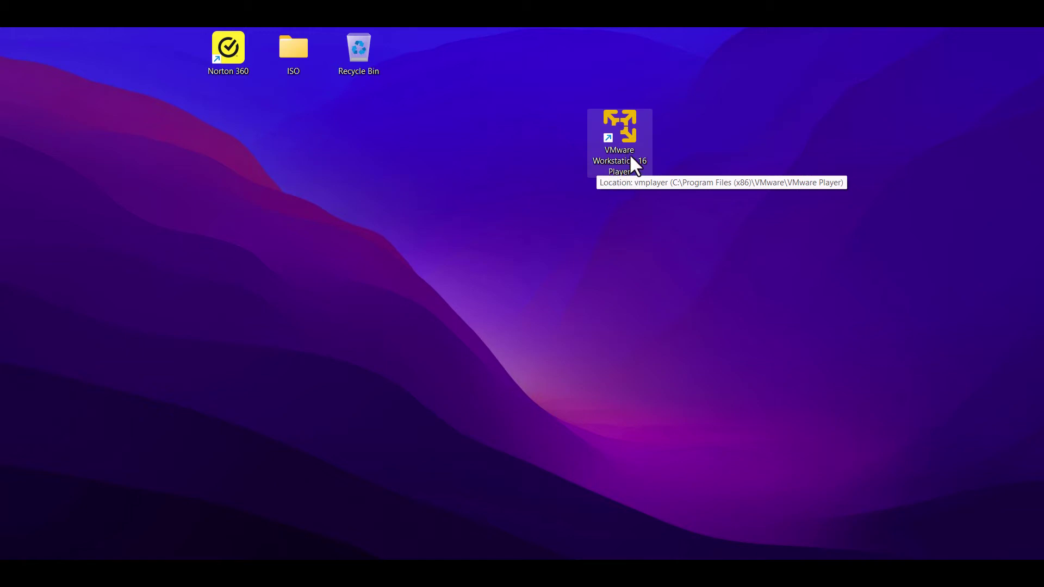
# Step: Launch VMware Workstation 16 Player from the desktop and start the New Virtual Machine wizard
pyautogui.doubleClick(631, 158)
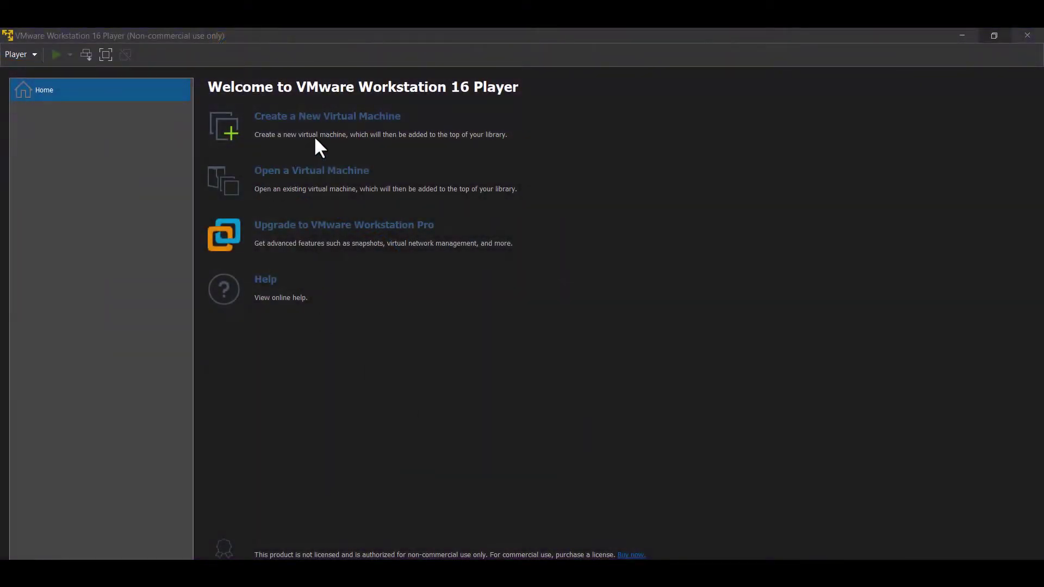
pyautogui.click(376, 124)
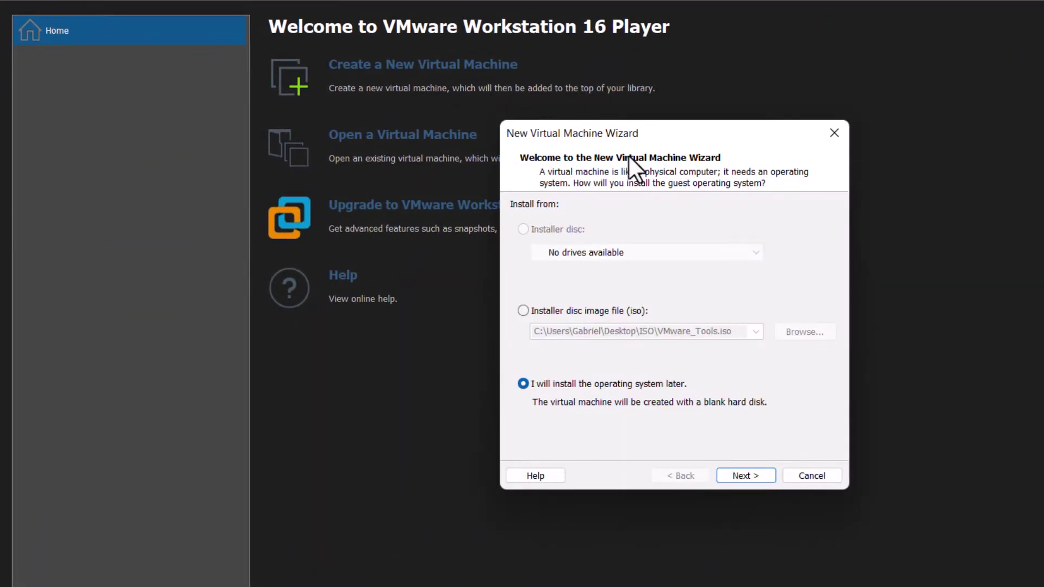
pyautogui.moveTo(696, 126); pyautogui.dragTo(817, 51)
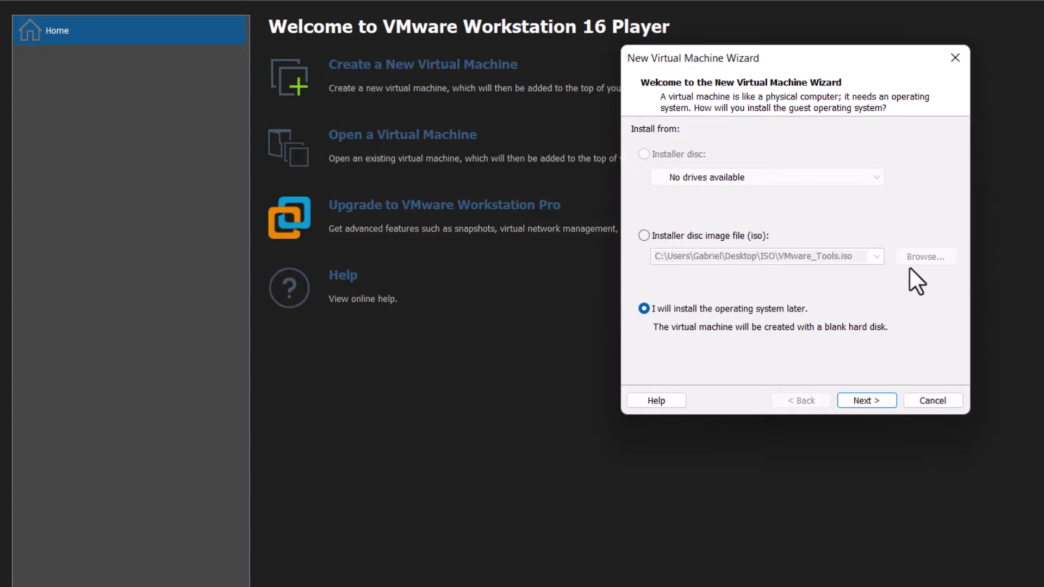
# Step: Choose the macOS Catalina 10.15.5 disc image as the installer source and continue
pyautogui.hotkey('alt', 'm')
pyautogui.click(936, 259)
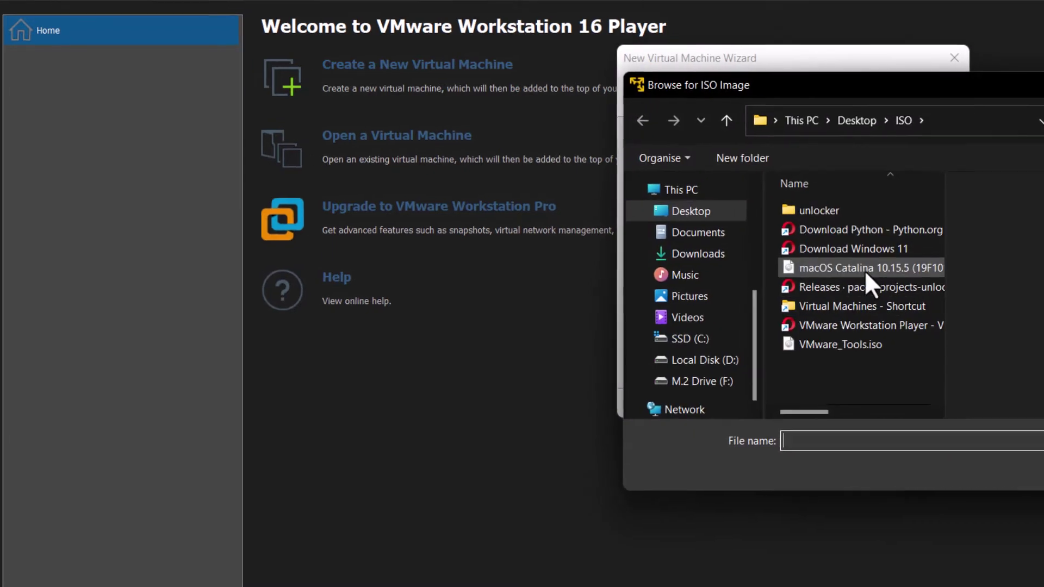
pyautogui.doubleClick(865, 269)
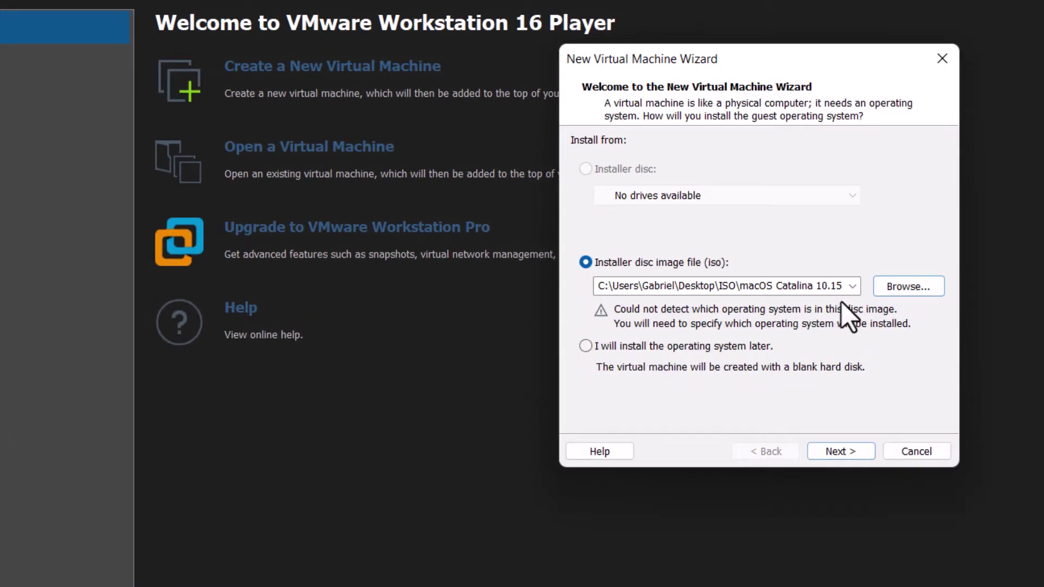
pyautogui.click(892, 400)
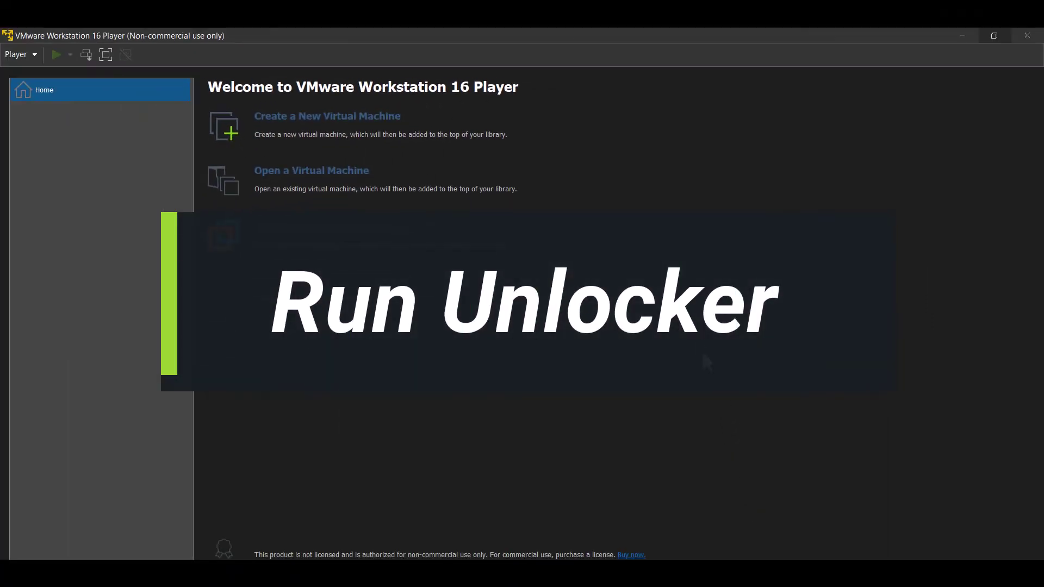
# Step: Close VMware Player and run win-install.cmd from Desktop\ISO\unlocker as administrator
pyautogui.click(1027, 35)
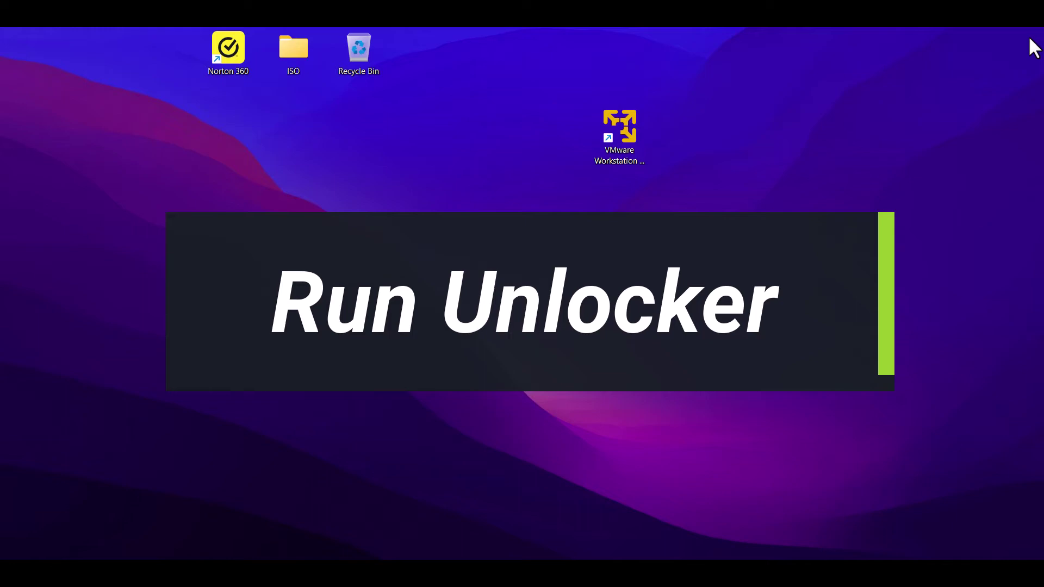
pyautogui.doubleClick(296, 60)
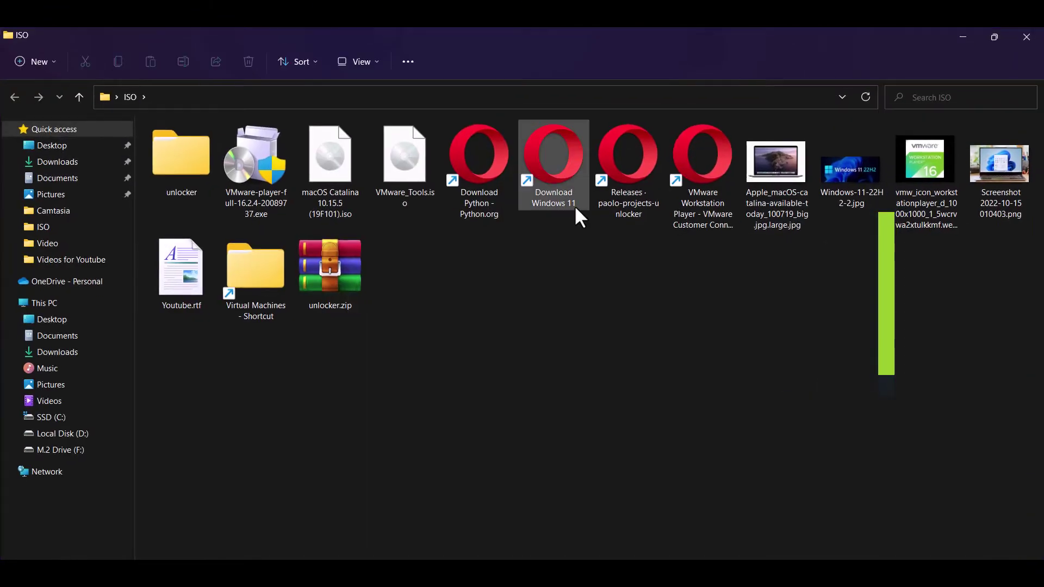
pyautogui.doubleClick(198, 171)
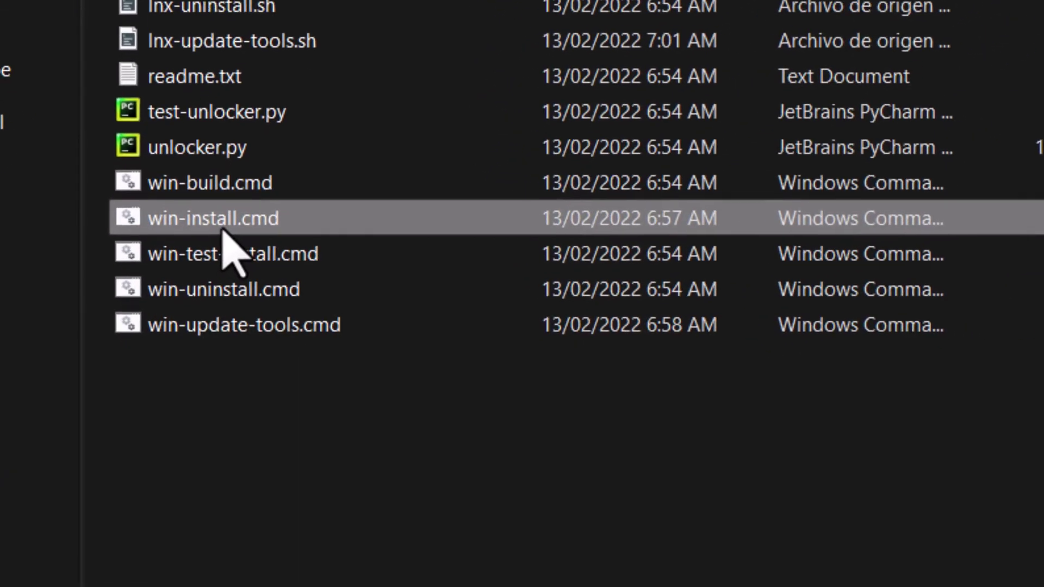
pyautogui.rightClick(211, 274)
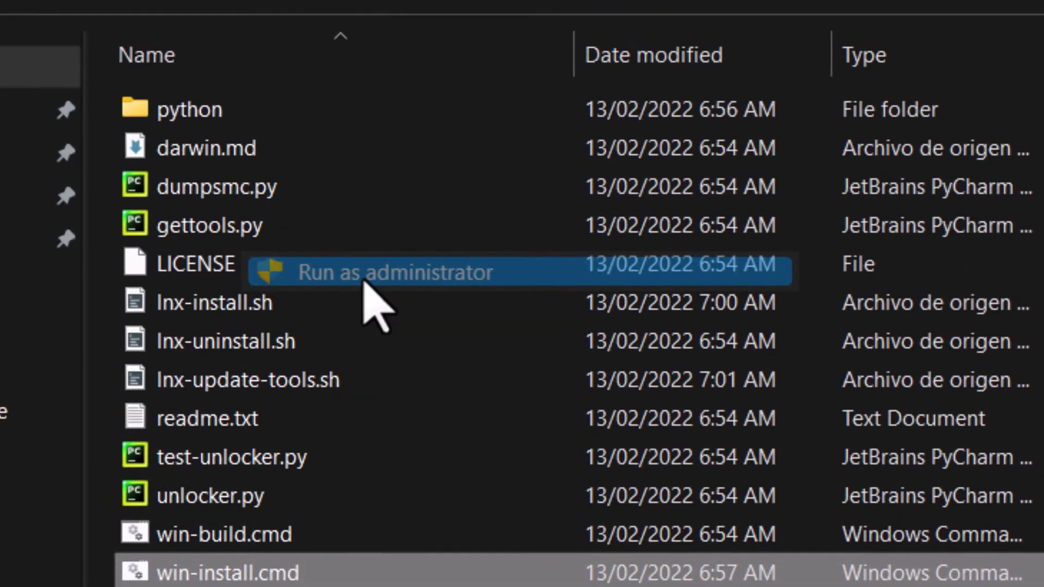
pyautogui.click(370, 226)
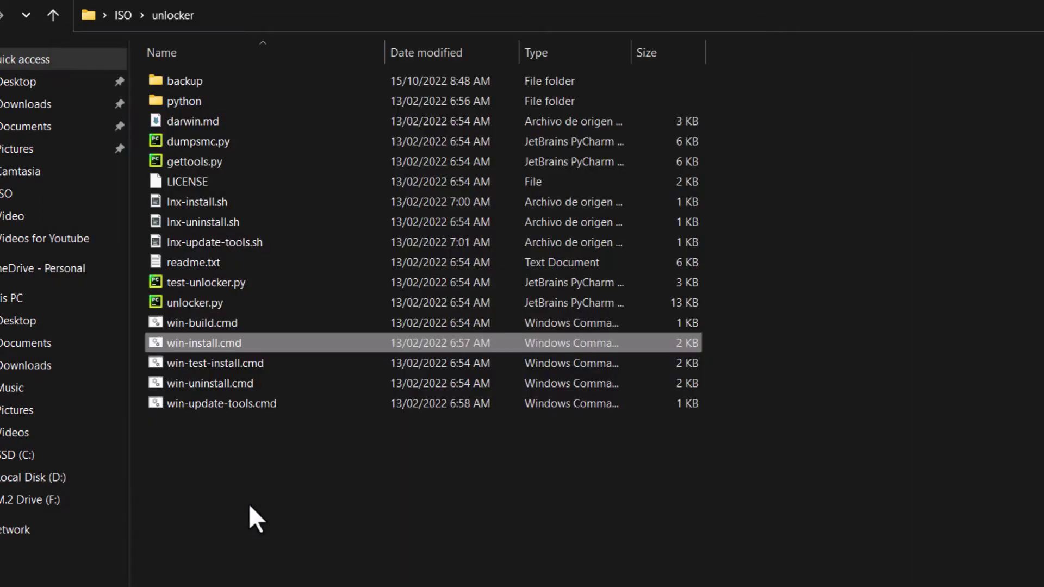
pyautogui.click(351, 521)
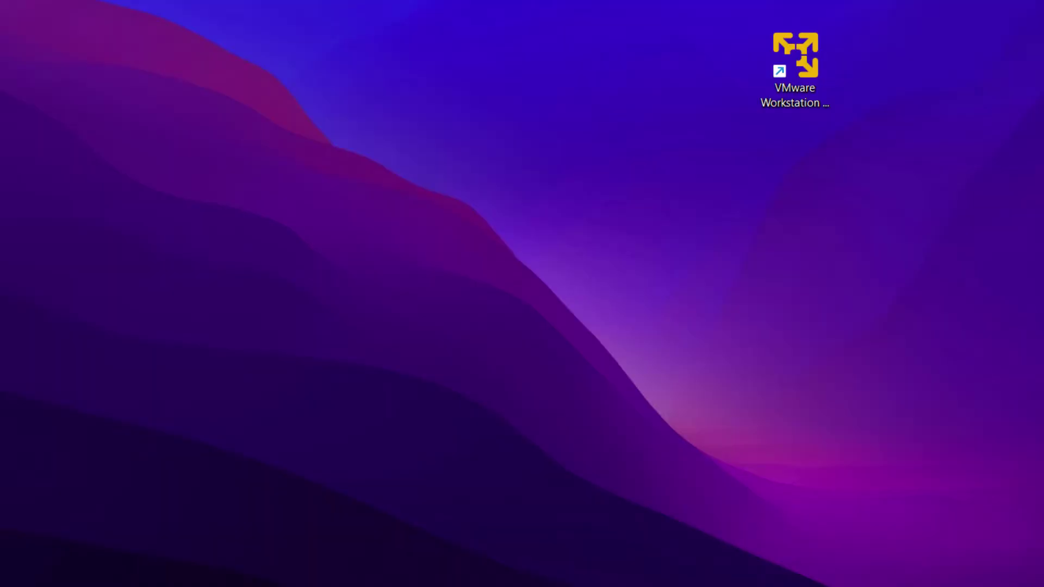
# Step: Launch VMware Workstation 16 Player from its desktop shortcut and maximise the window
pyautogui.doubleClick(798, 53)
pyautogui.rightClick(798, 54)
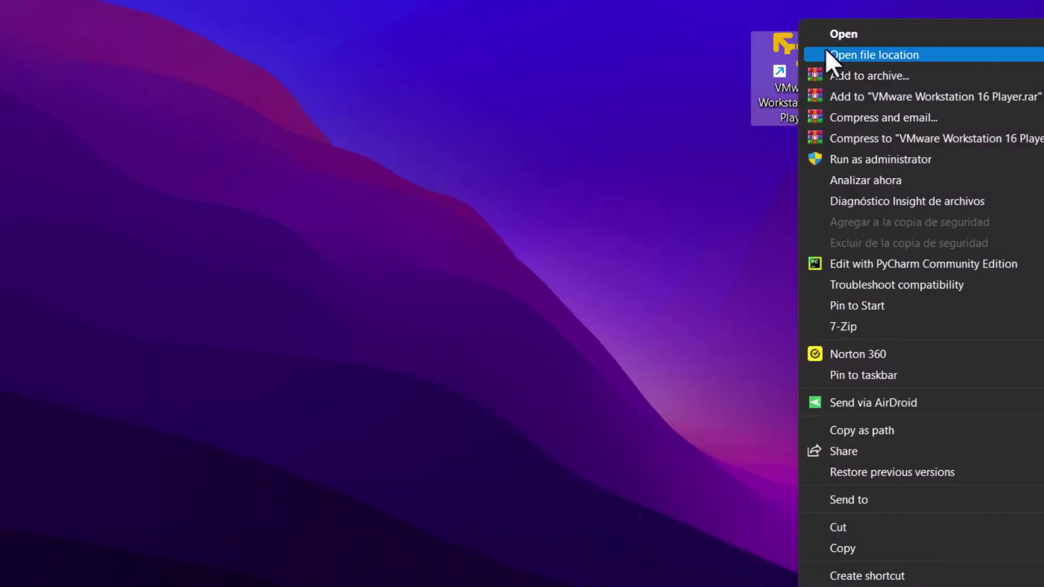
pyautogui.click(892, 33)
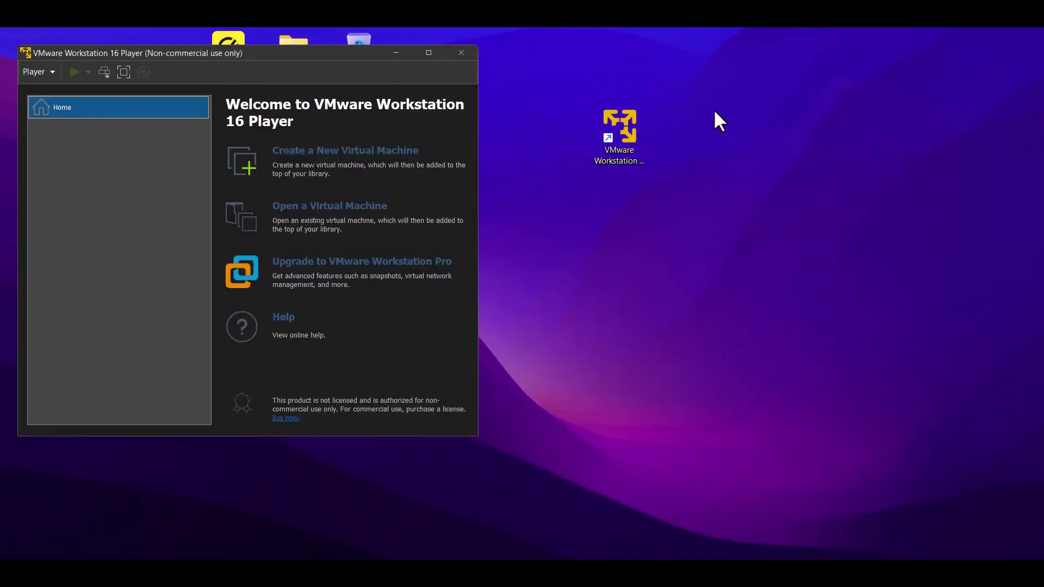
pyautogui.click(428, 52)
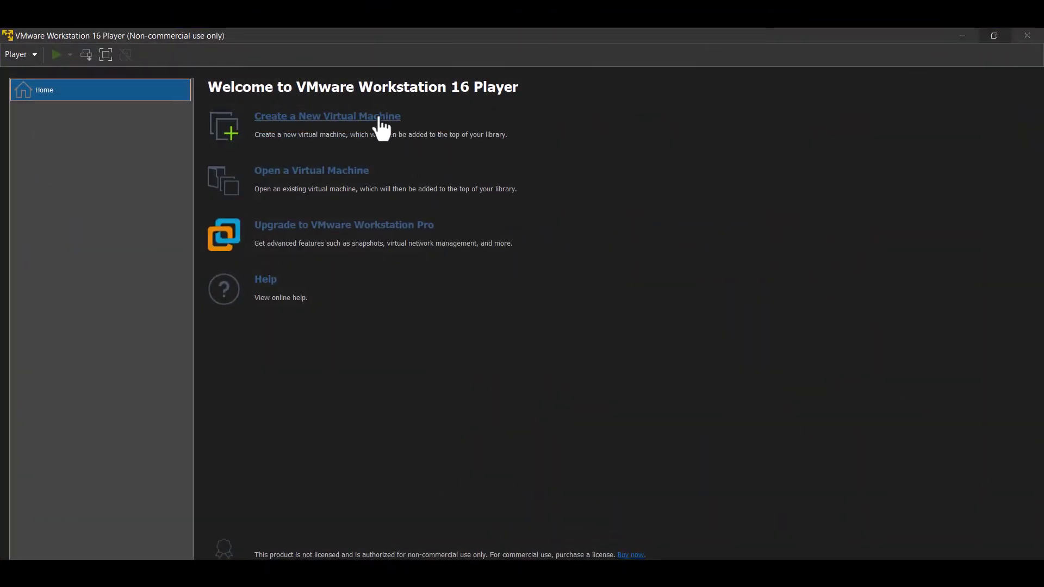
# Step: Start a new virtual machine installing from the macOS Catalina ISO disc image
pyautogui.click(436, 124)
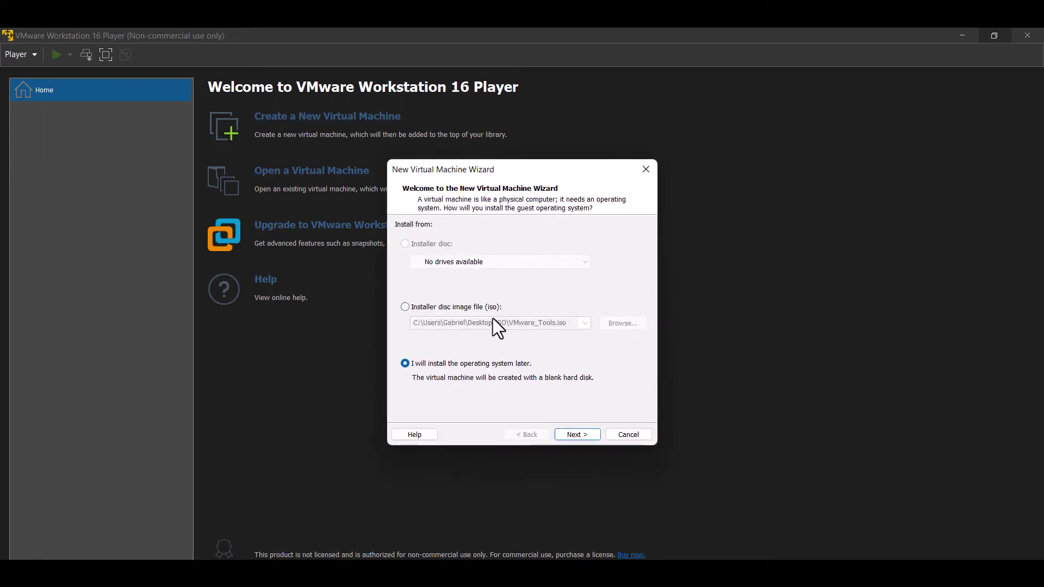
pyautogui.click(484, 307)
pyautogui.click(628, 325)
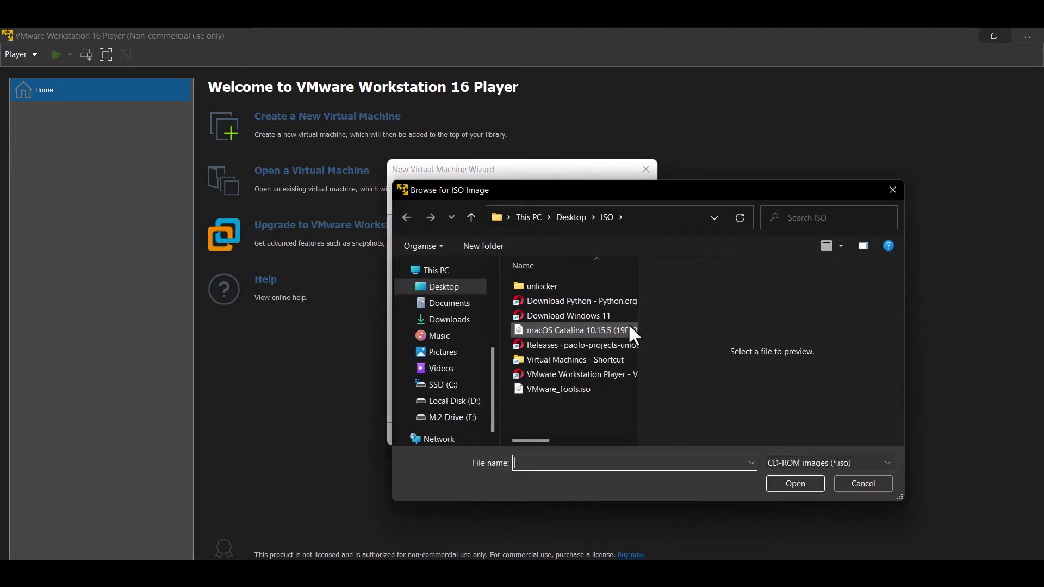
pyautogui.doubleClick(572, 328)
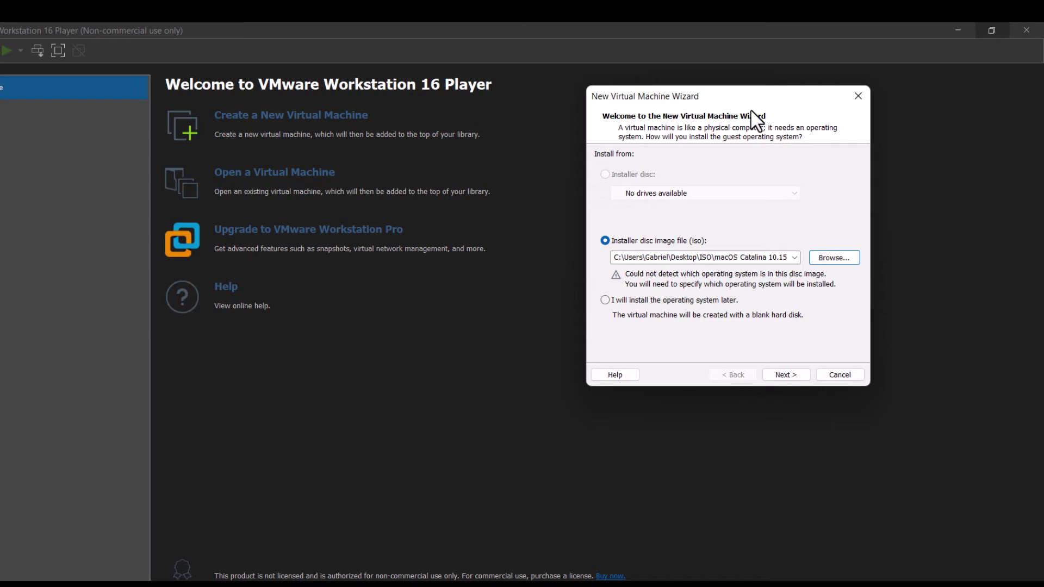
pyautogui.click(699, 458)
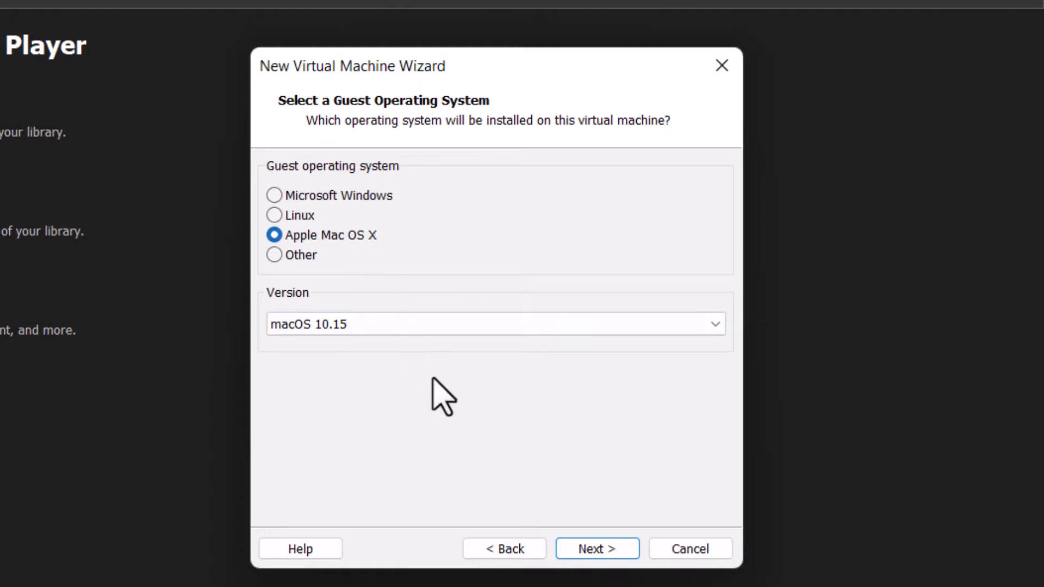
# Step: Set the guest operating system to Apple Mac OS X, version macOS 10.15
pyautogui.click(478, 329)
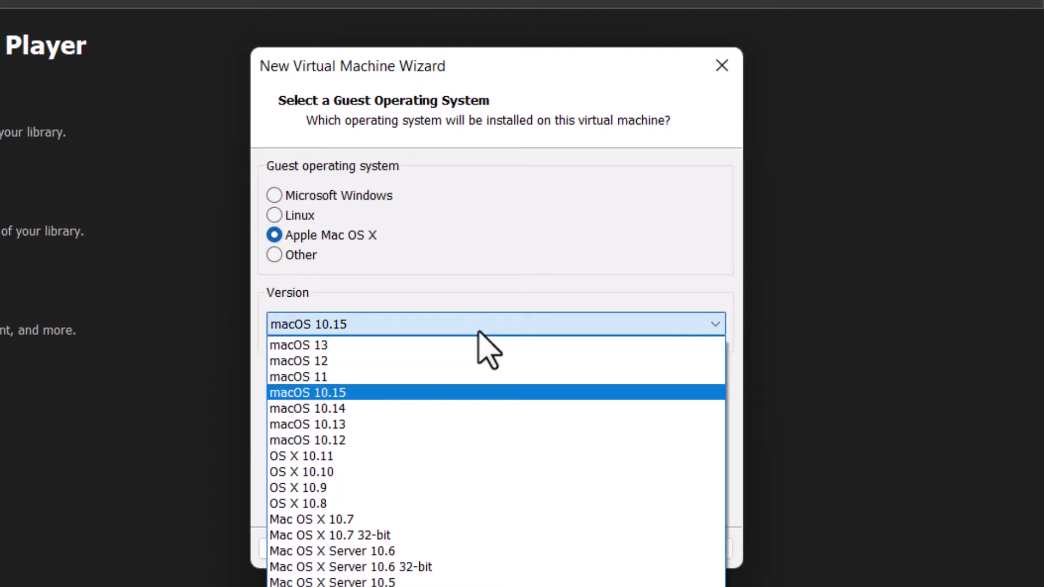
pyautogui.click(479, 330)
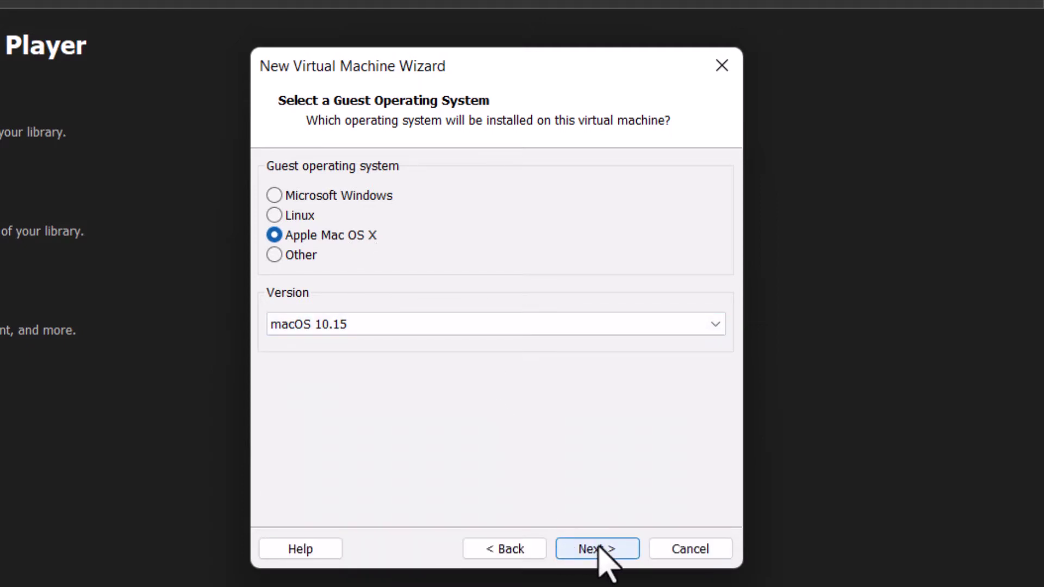
pyautogui.click(307, 326)
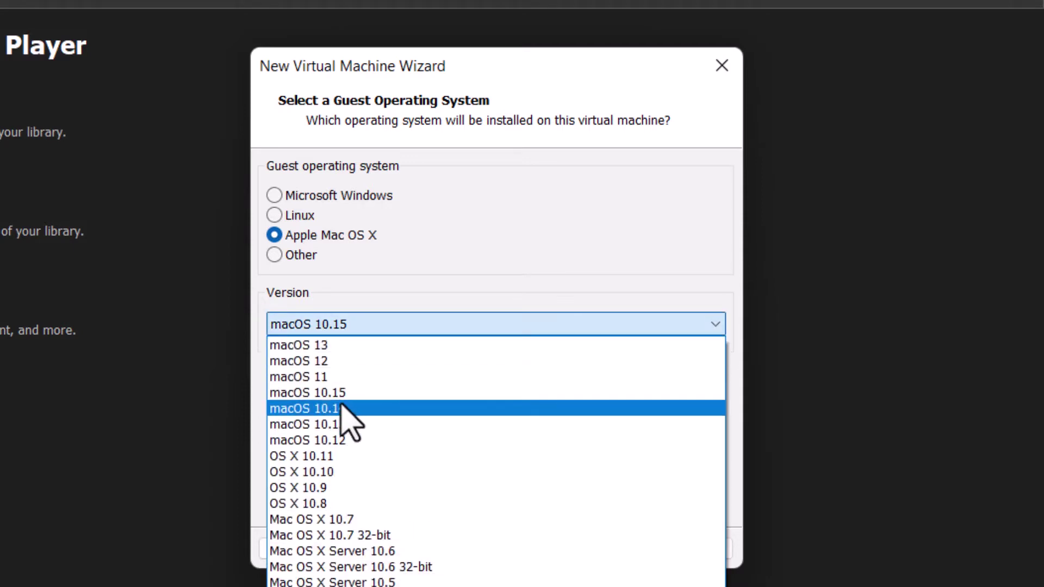
pyautogui.click(346, 398)
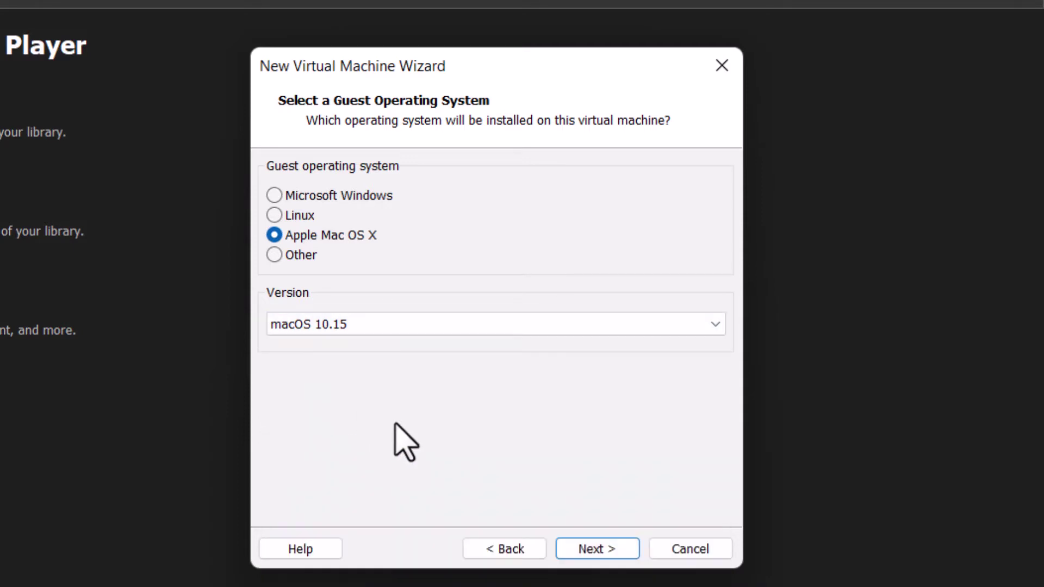
pyautogui.click(597, 550)
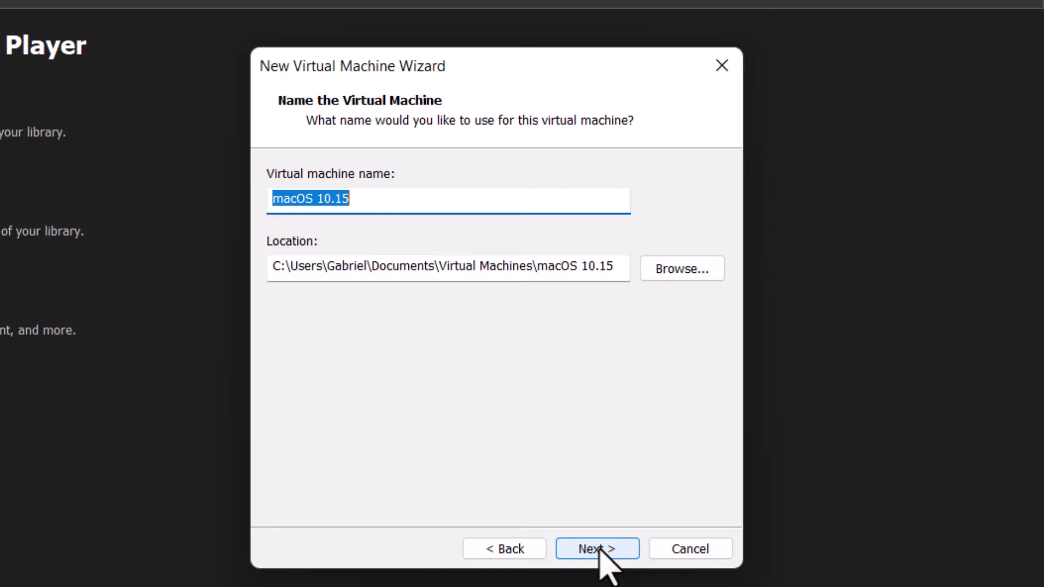
# Step: Keep the default name and location and the 40 GB disk size
pyautogui.moveTo(274, 267); pyautogui.dragTo(660, 268)
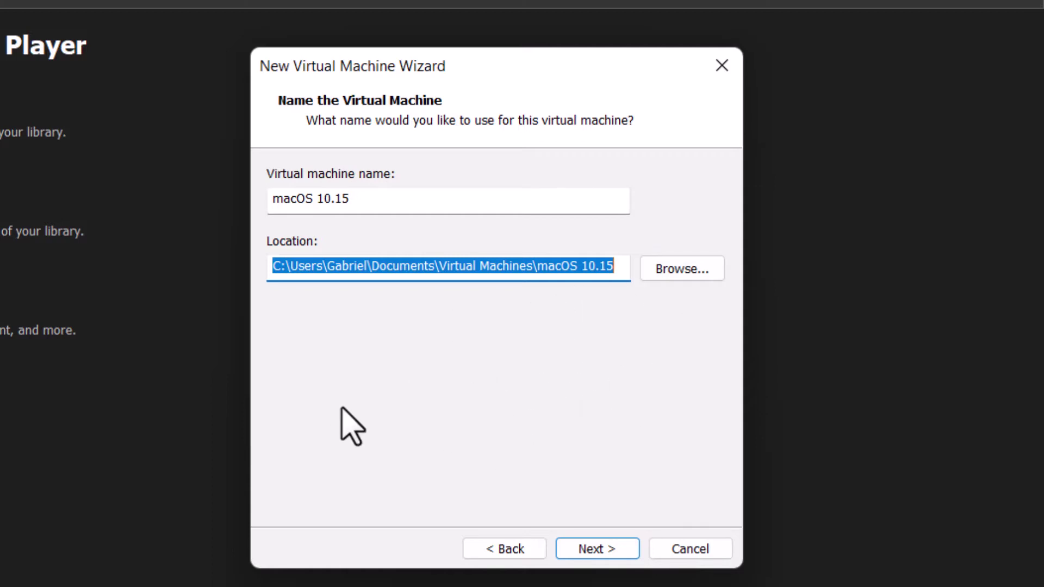
pyautogui.click(607, 549)
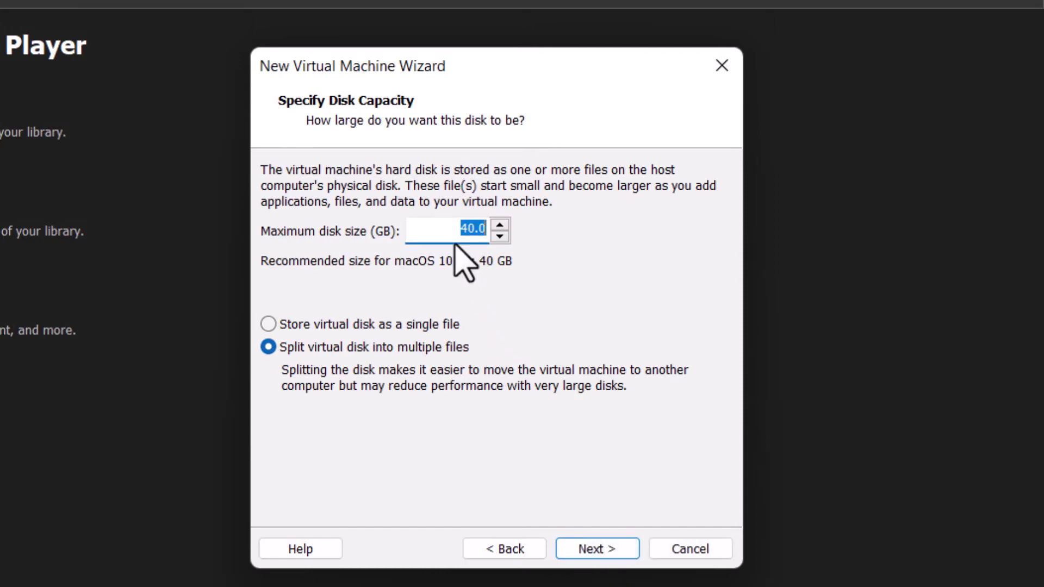
pyautogui.click(598, 549)
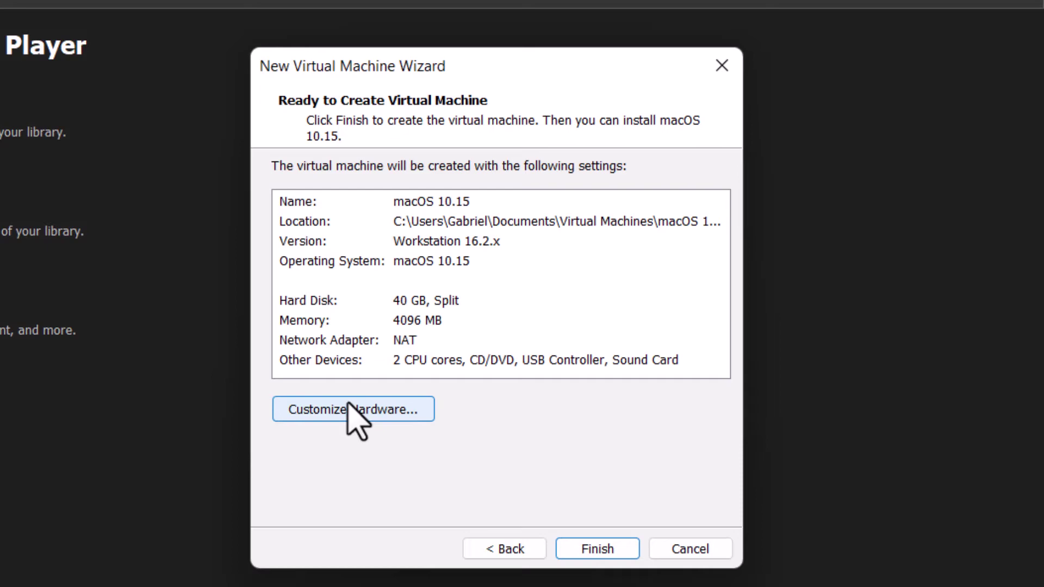
# Step: In Customize Hardware, set memory to 8000 MB and keep 2 processor cores
pyautogui.click(354, 413)
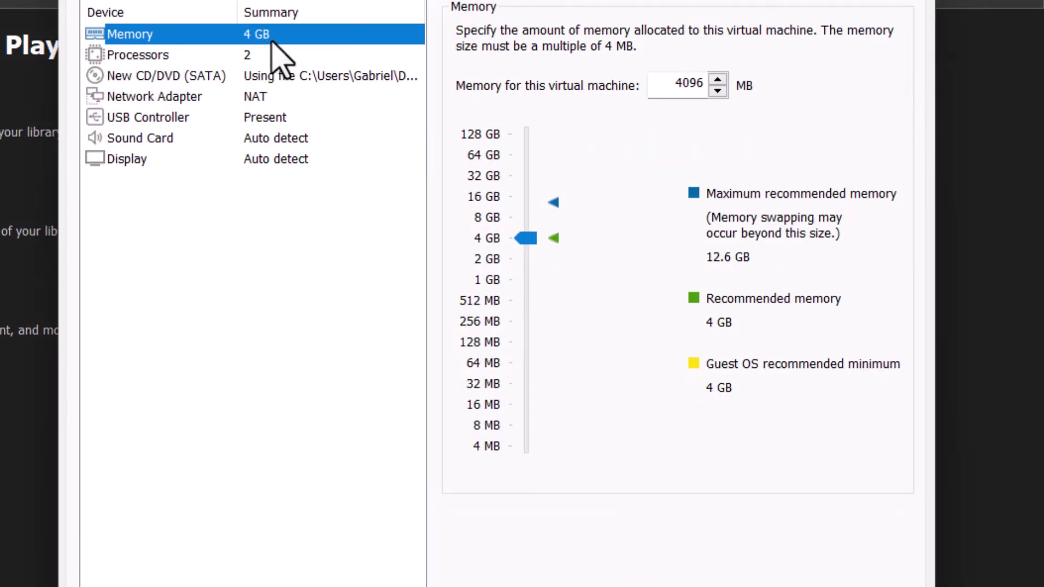
pyautogui.doubleClick(673, 92)
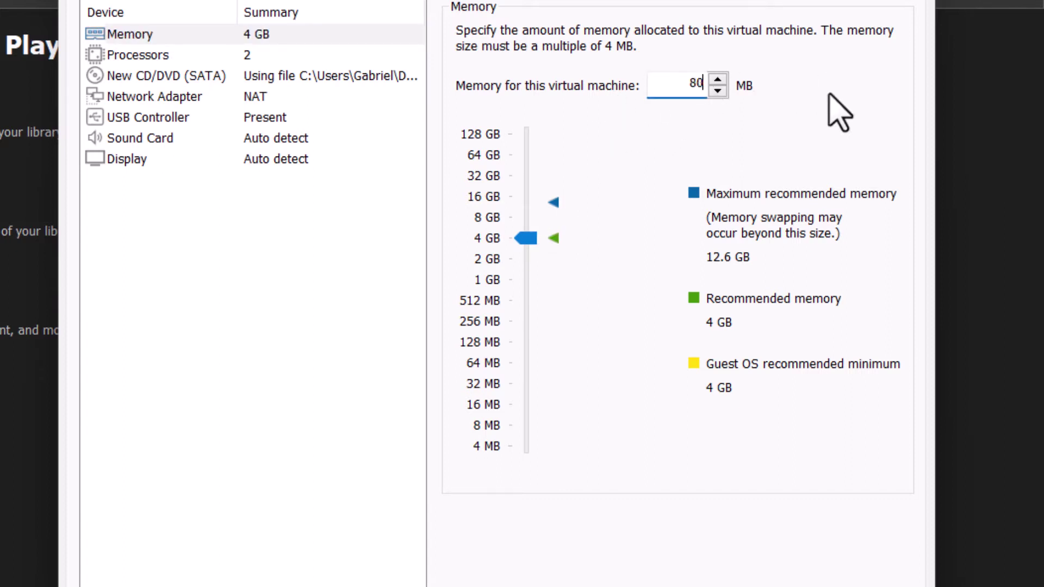
pyautogui.click(279, 56)
pyautogui.click(716, 35)
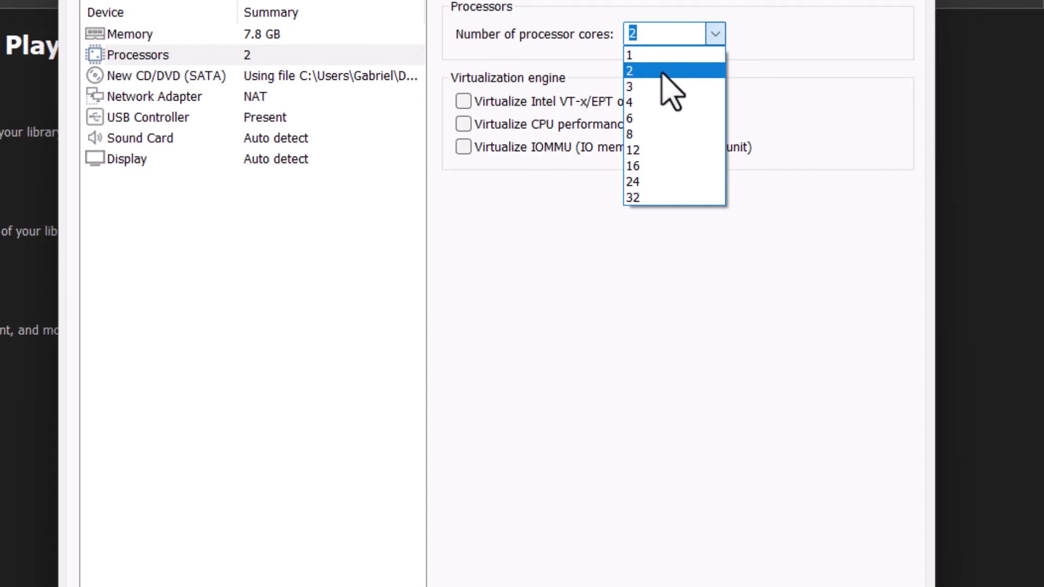
pyautogui.click(654, 101)
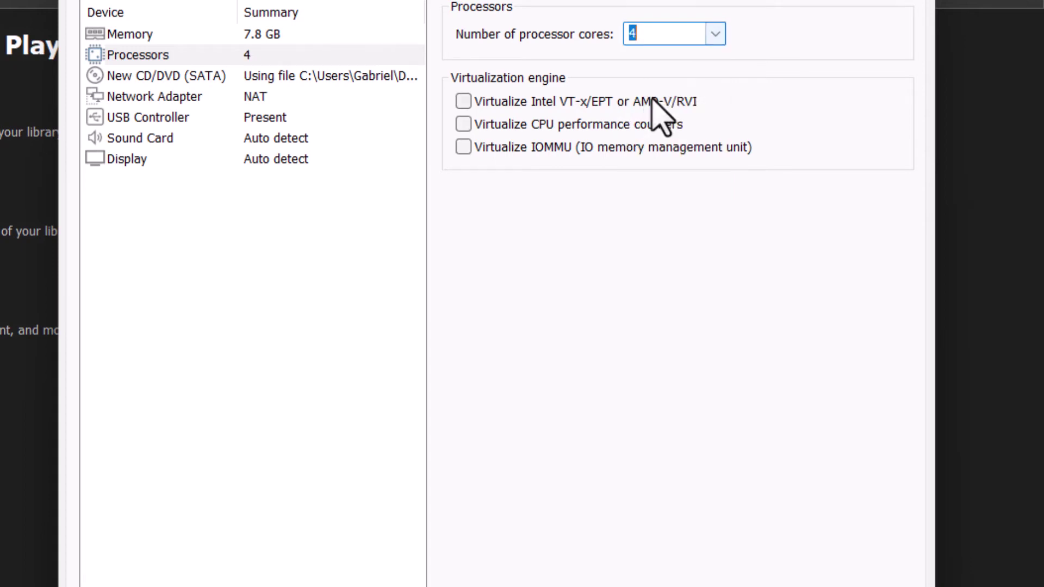
pyautogui.click(715, 35)
pyautogui.click(672, 71)
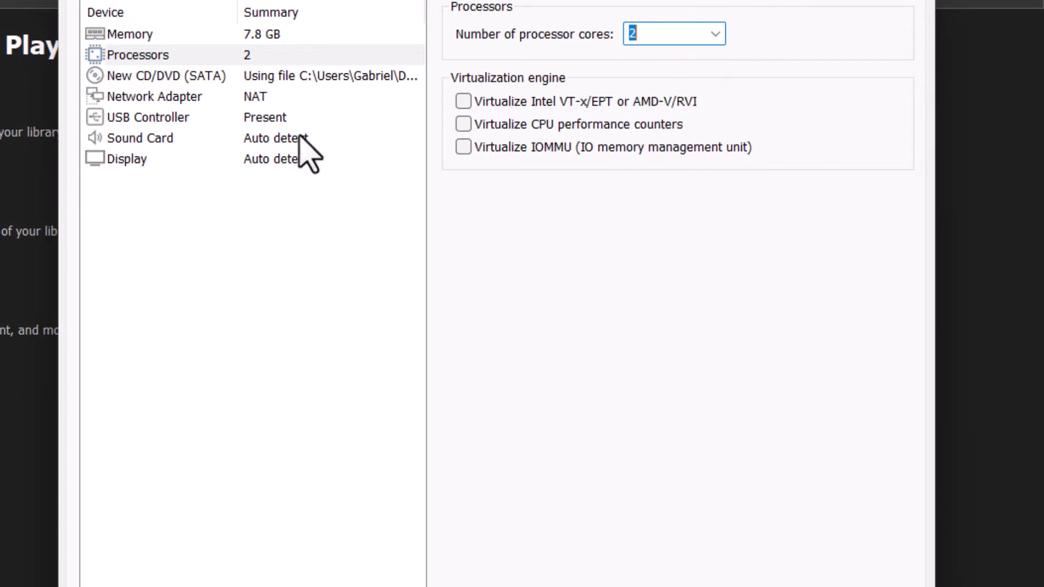
# Step: Review CD/DVD, network, USB 3.1, sound and display settings, then finish creating the VM
pyautogui.click(298, 79)
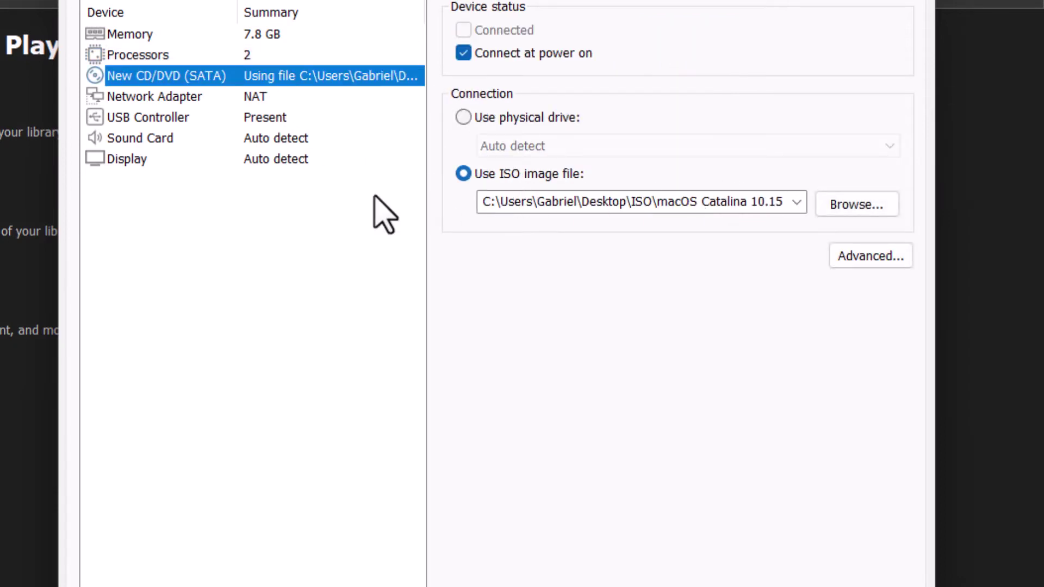
pyautogui.click(257, 100)
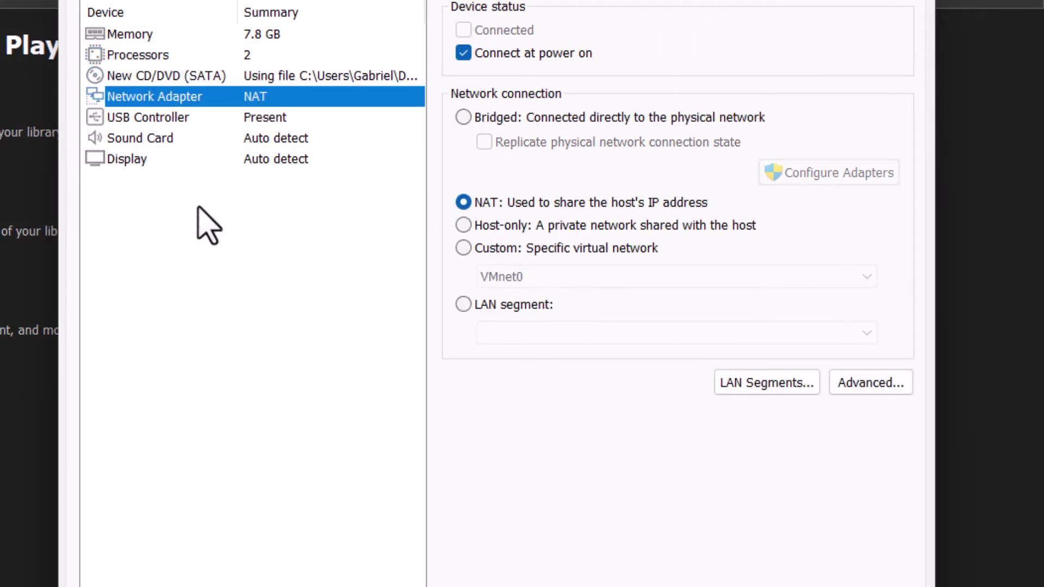
pyautogui.click(246, 118)
pyautogui.click(645, 35)
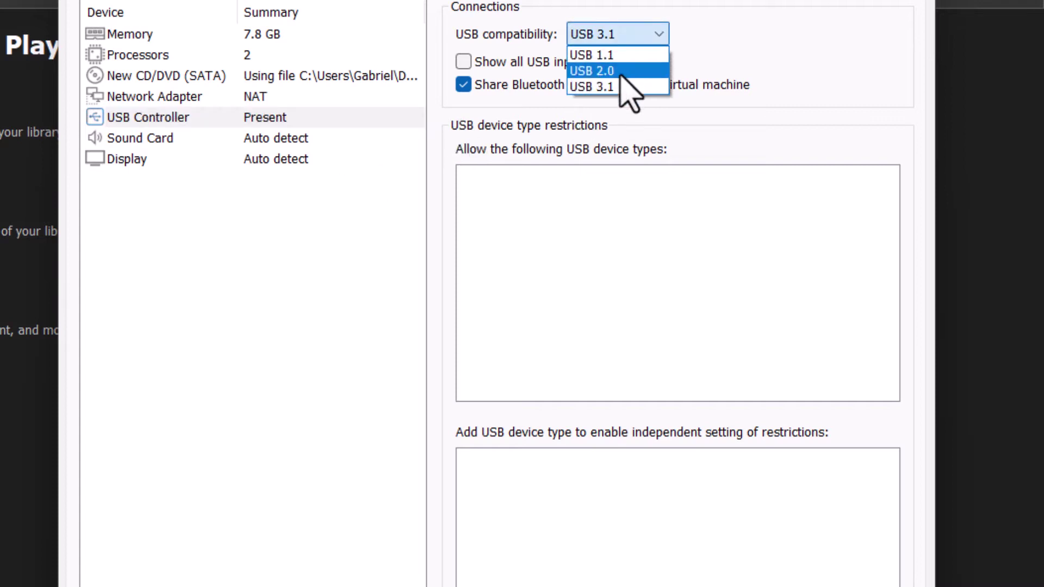
pyautogui.click(620, 86)
pyautogui.click(353, 140)
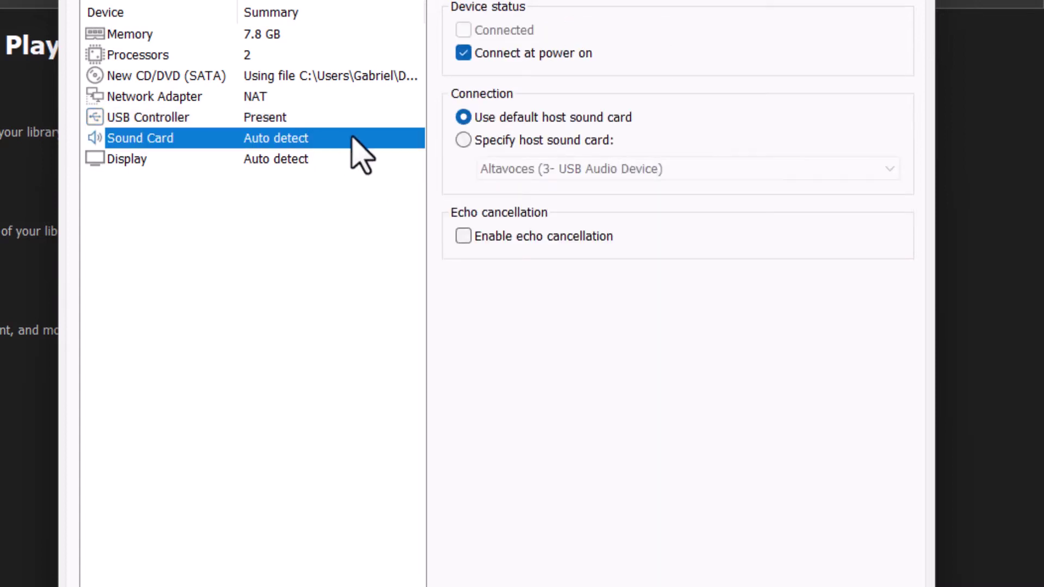
pyautogui.click(309, 163)
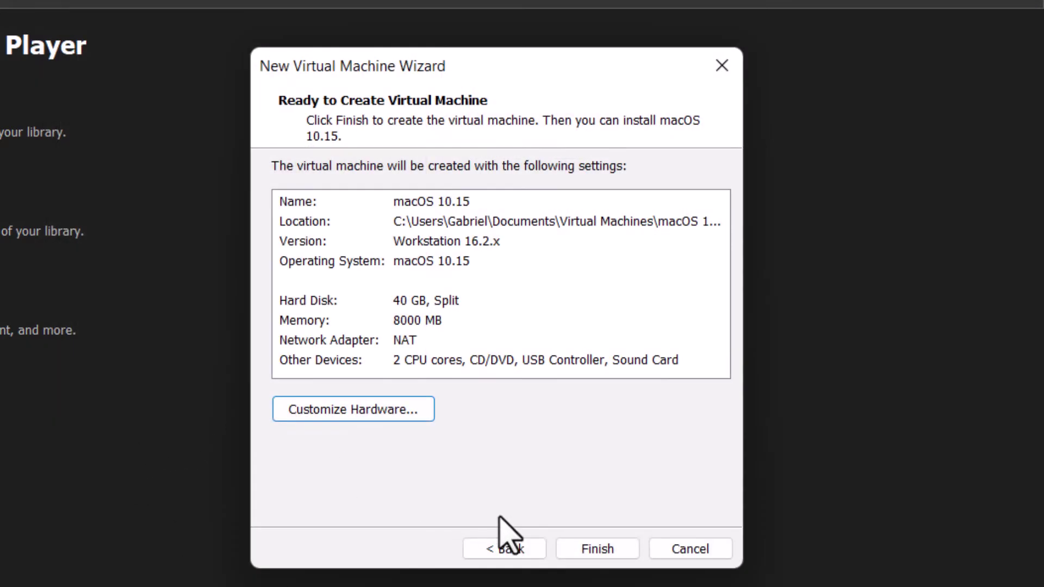
pyautogui.click(595, 550)
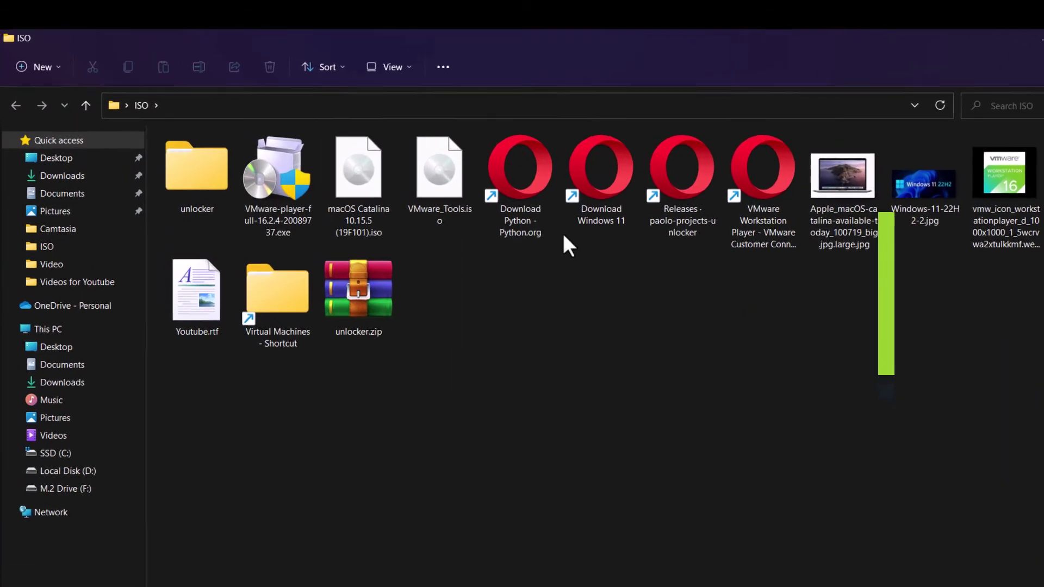
# Step: Open the Virtual Machines shortcut, view its Documents path, and select the macOS 10.15 folder
pyautogui.doubleClick(299, 325)
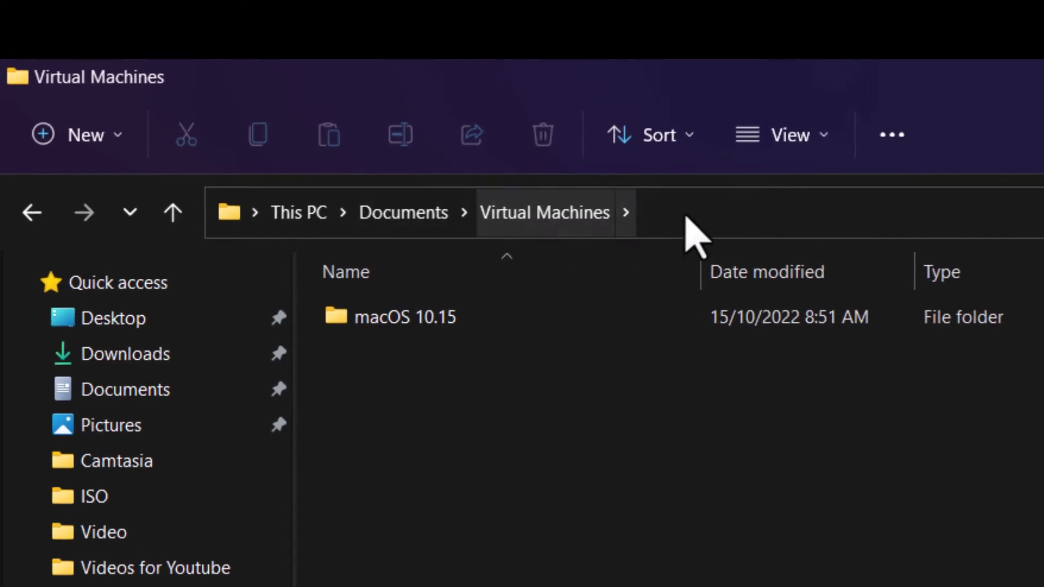
pyautogui.click(651, 218)
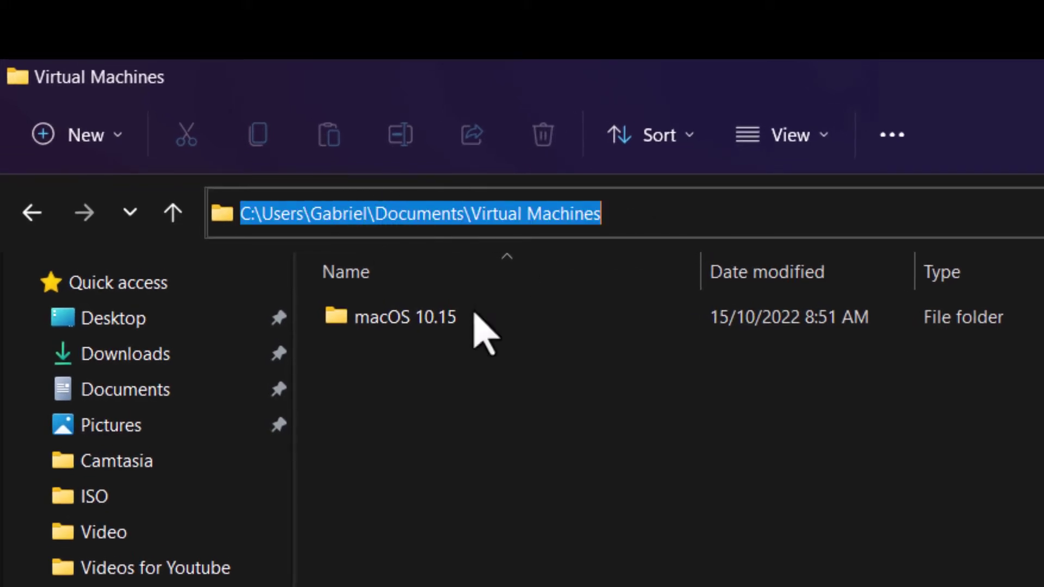
pyautogui.click(449, 386)
pyautogui.click(647, 215)
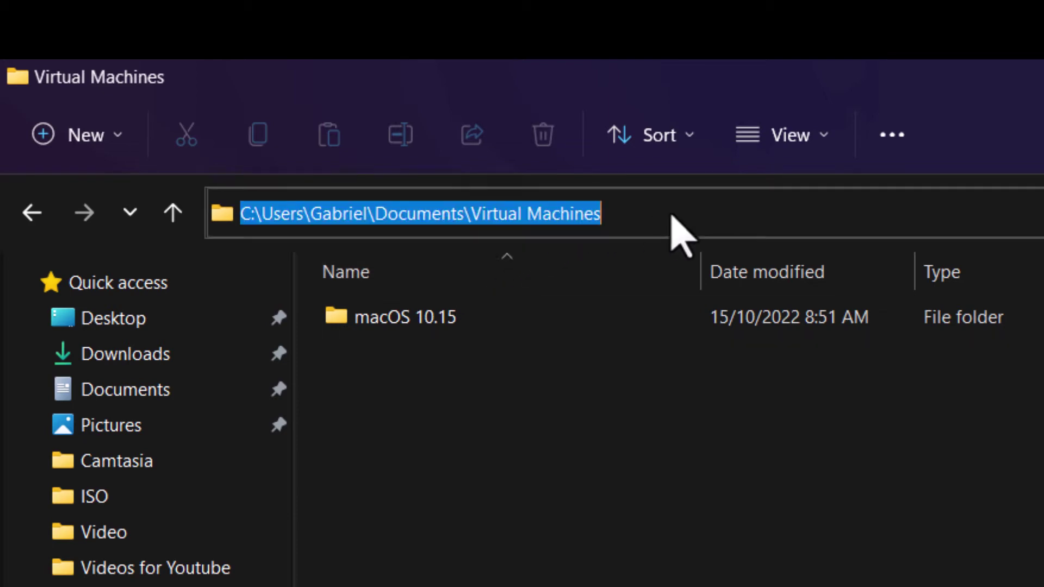
pyautogui.click(425, 322)
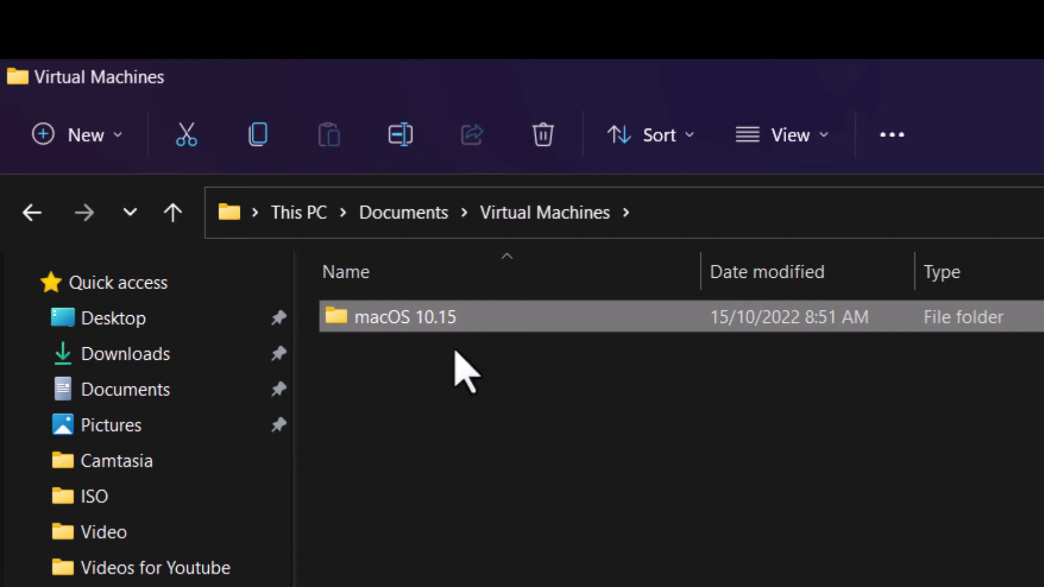
# Step: Open the macOS 10.15 folder and check the macOS 10.15.vmx file's extension
pyautogui.doubleClick(458, 318)
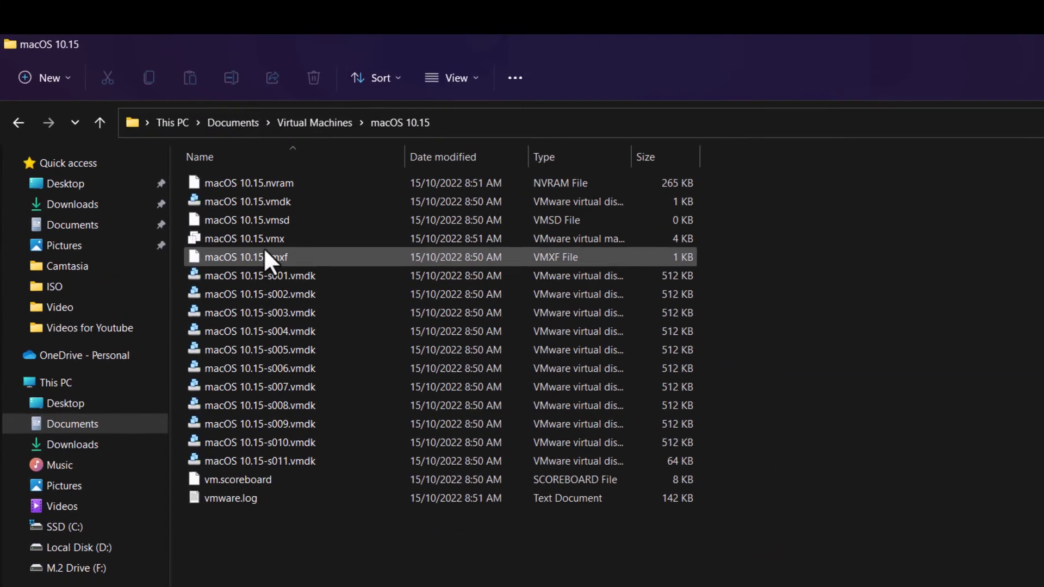
pyautogui.click(256, 234)
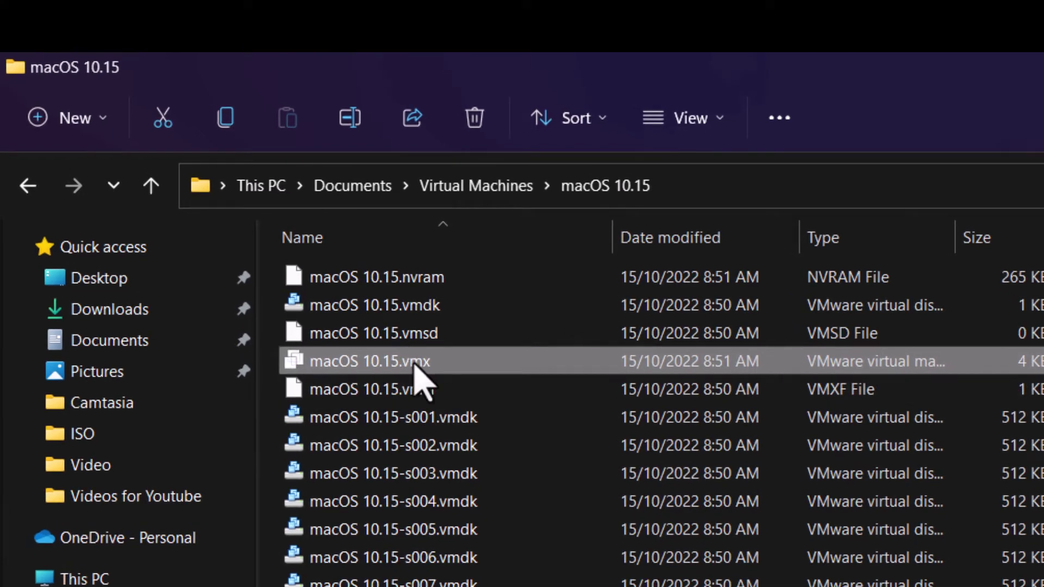
pyautogui.click(411, 366)
pyautogui.click(409, 362)
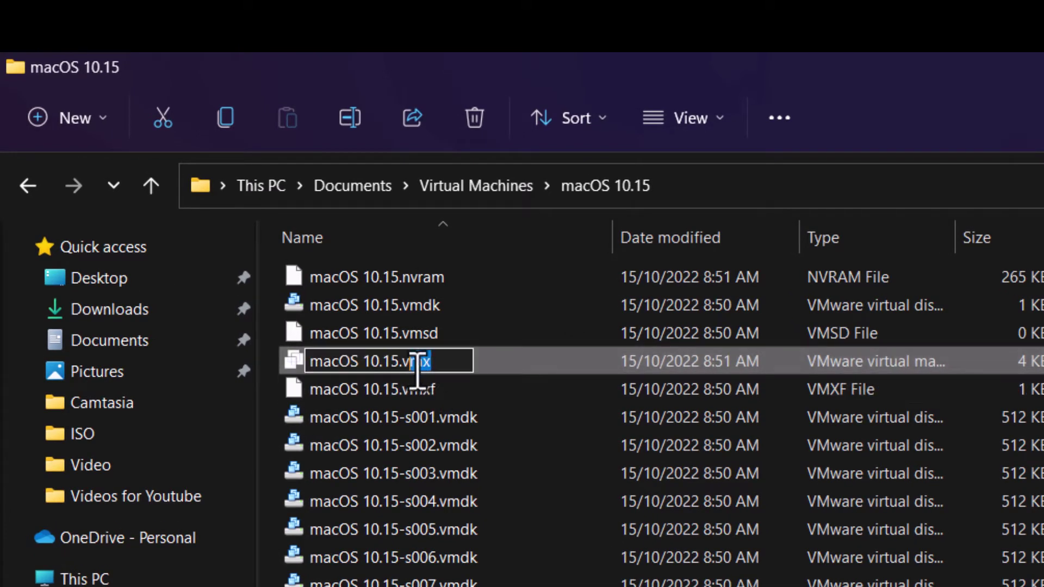
pyautogui.click(414, 582)
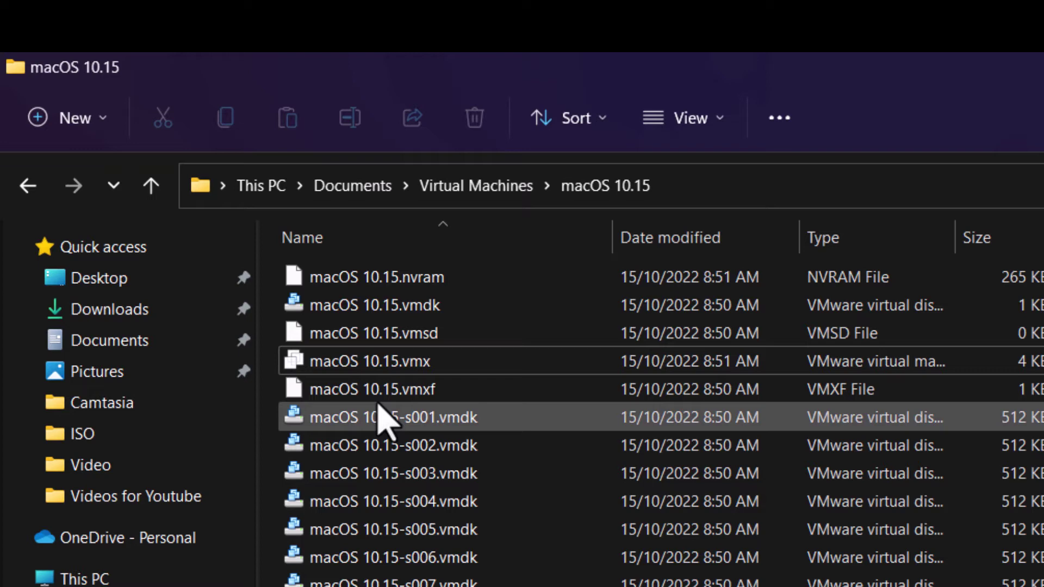
# Step: In Folder Options, confirm hidden files are shown and known file extensions aren't hidden
pyautogui.click(782, 123)
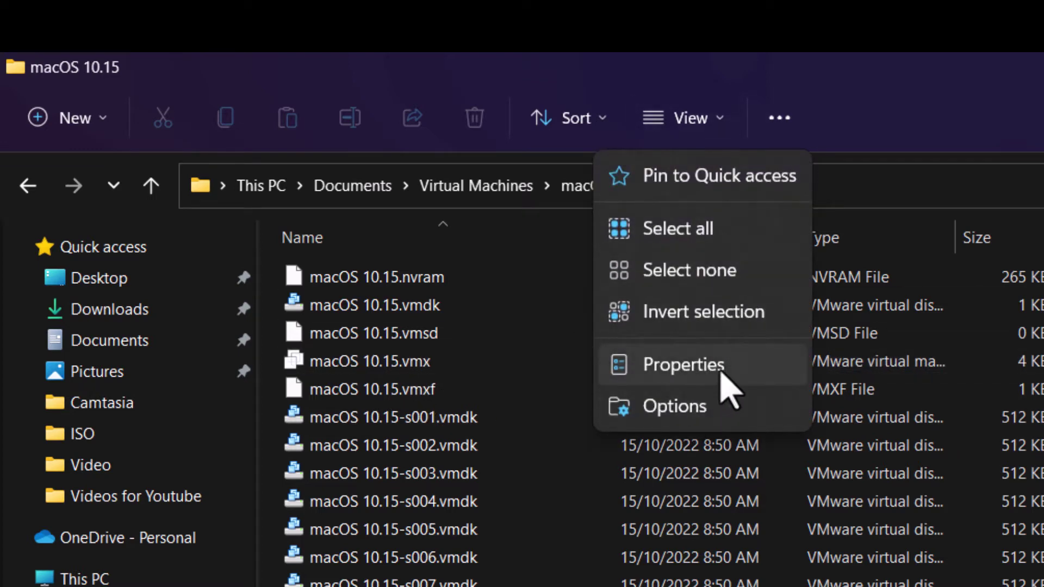
pyautogui.click(724, 409)
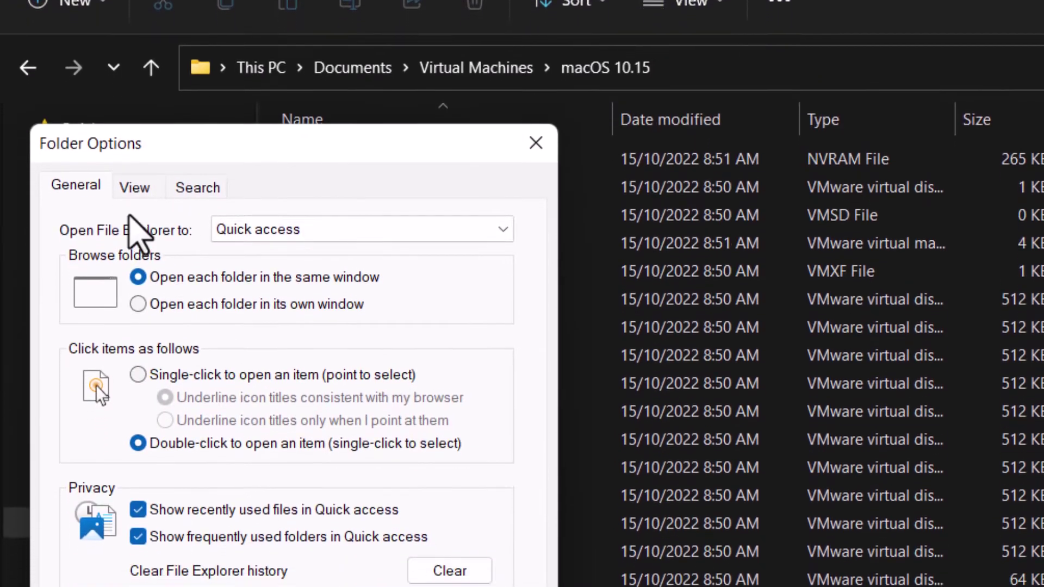
pyautogui.click(136, 189)
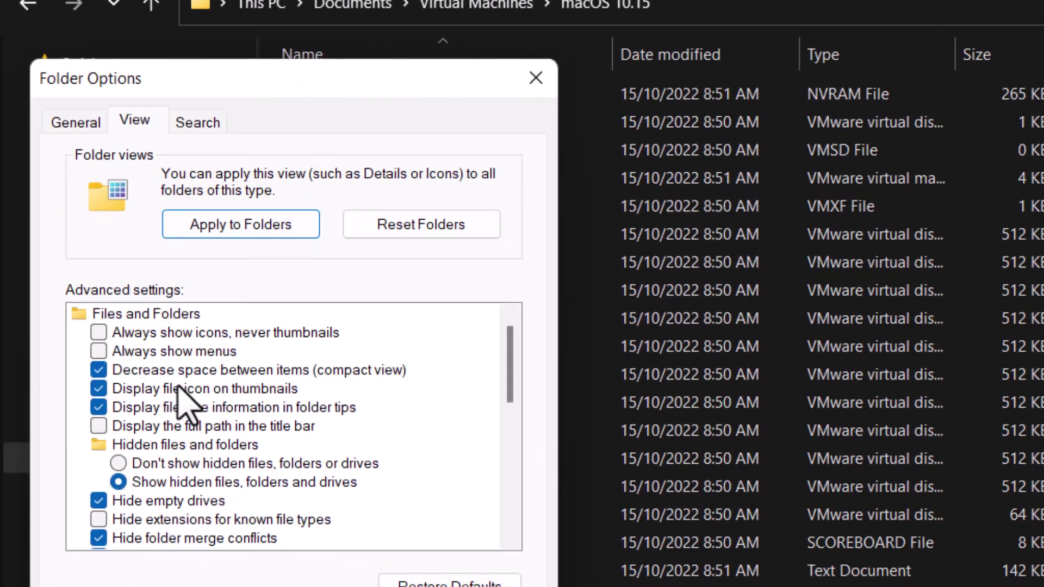
pyautogui.moveTo(275, 76); pyautogui.dragTo(507, 49)
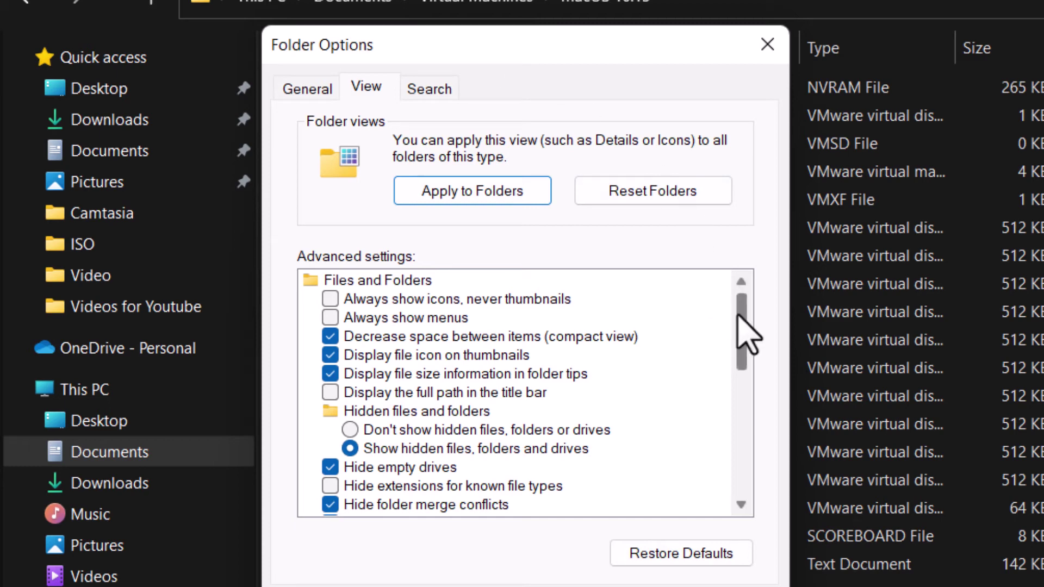
pyautogui.moveTo(740, 316); pyautogui.dragTo(740, 340)
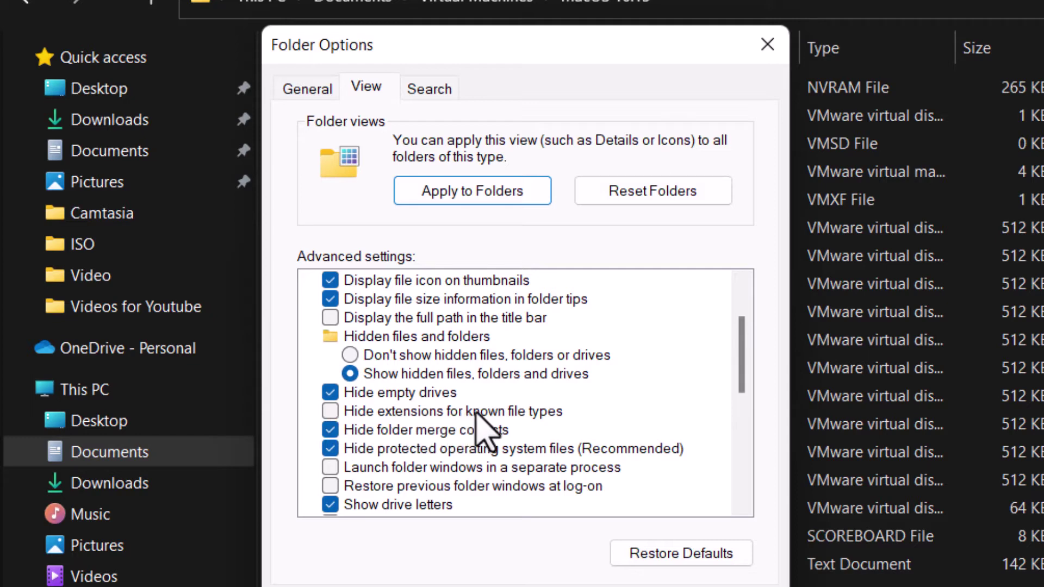
pyautogui.press('Return')
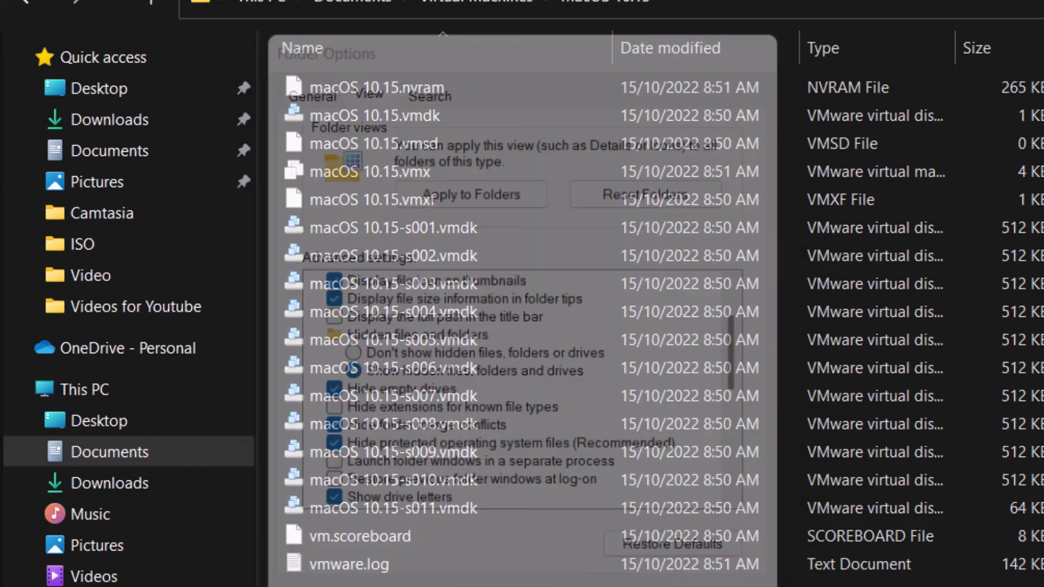
# Step: Open macOS 10.15.vmx in Notepad
pyautogui.click(419, 173)
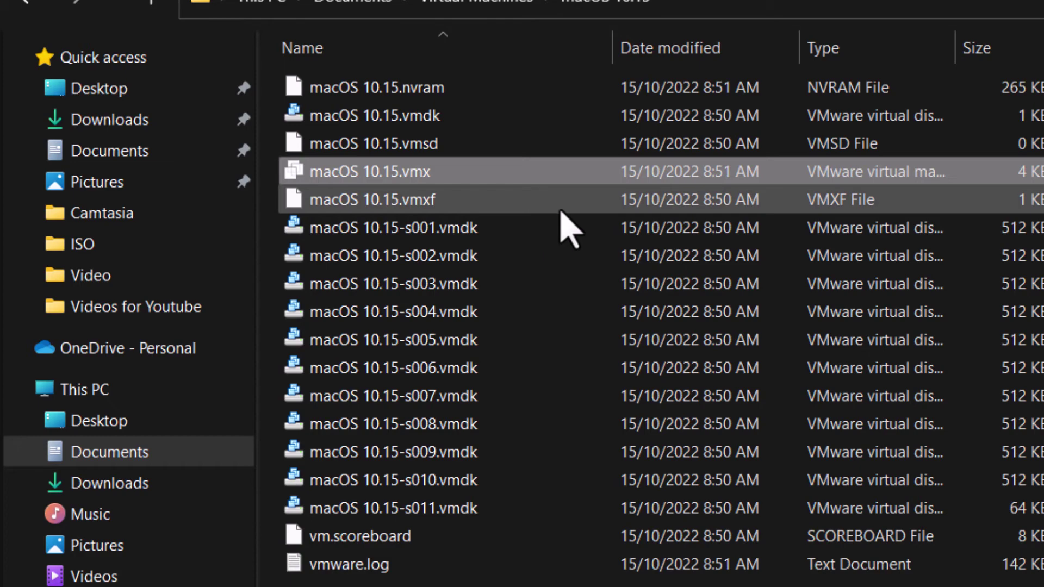
pyautogui.rightClick(379, 177)
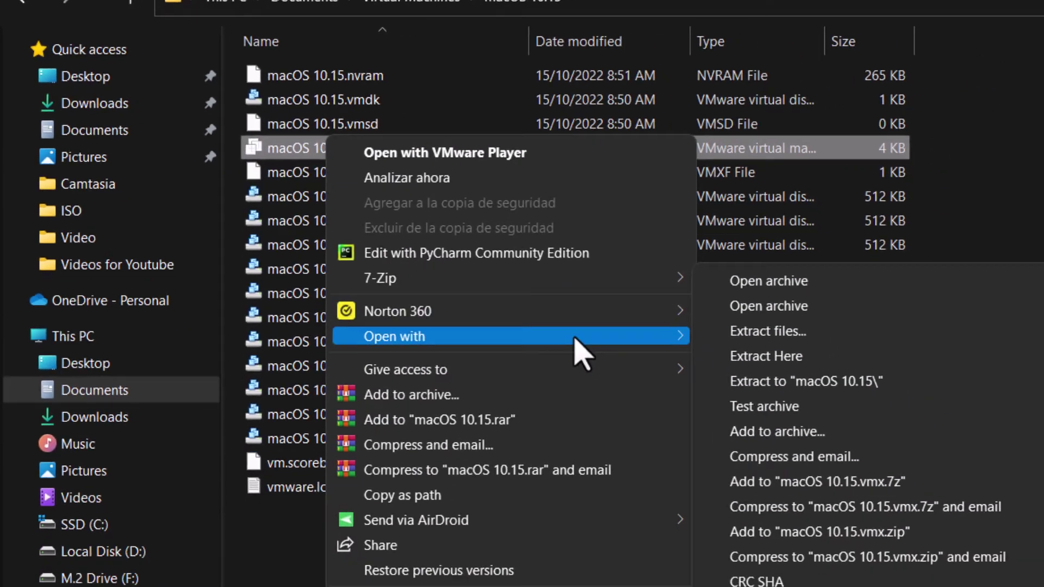
pyautogui.moveTo(576, 340)
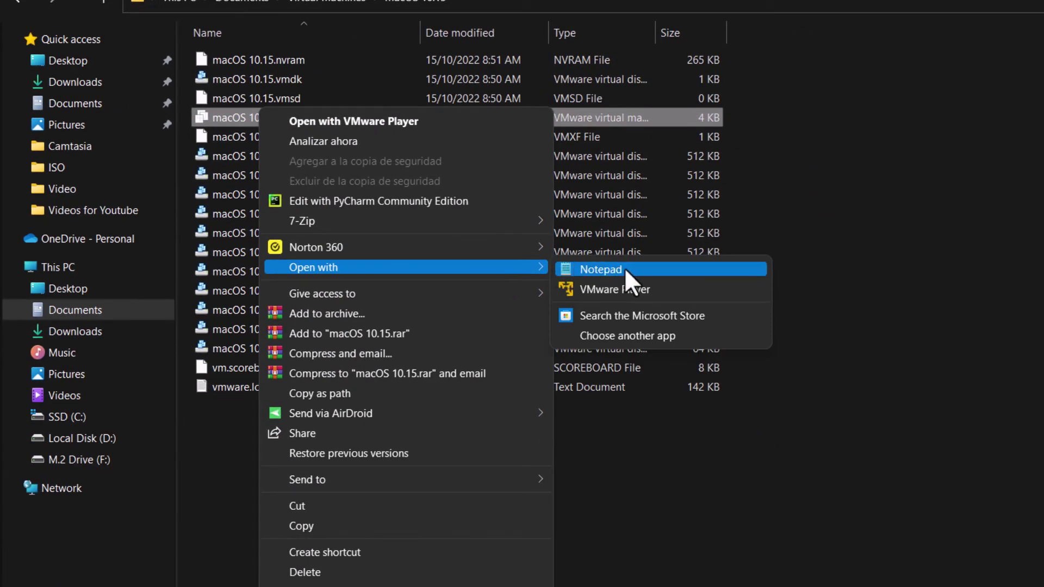
pyautogui.click(624, 267)
pyautogui.scroll(-15, 725, 247)
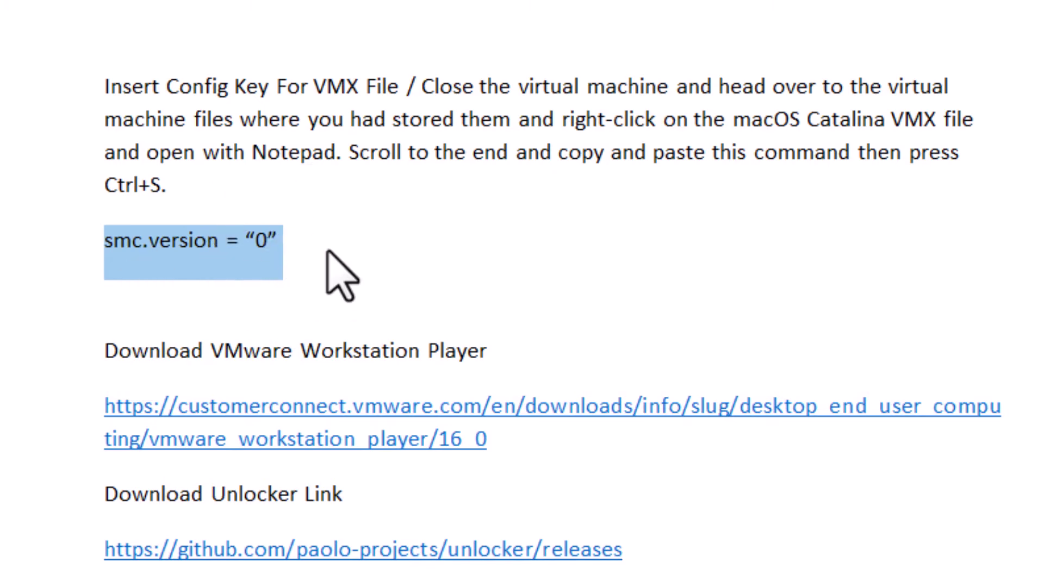
# Step: Copy the smc.version = "0" line from the instructions notes
pyautogui.click(213, 243)
pyautogui.click(312, 251)
pyautogui.moveTo(311, 251); pyautogui.dragTo(139, 257)
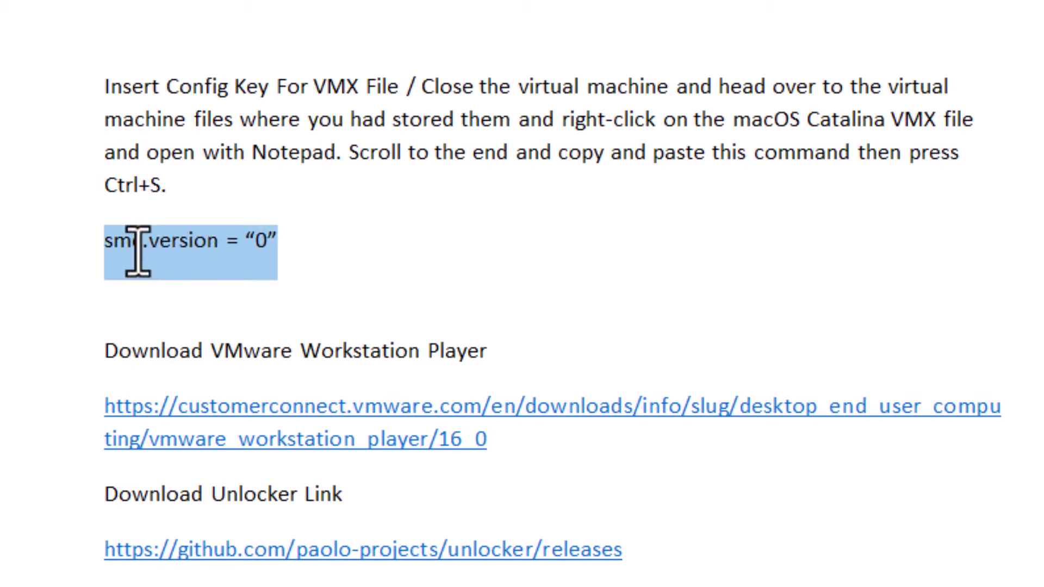
pyautogui.rightClick(168, 247)
pyautogui.click(618, 296)
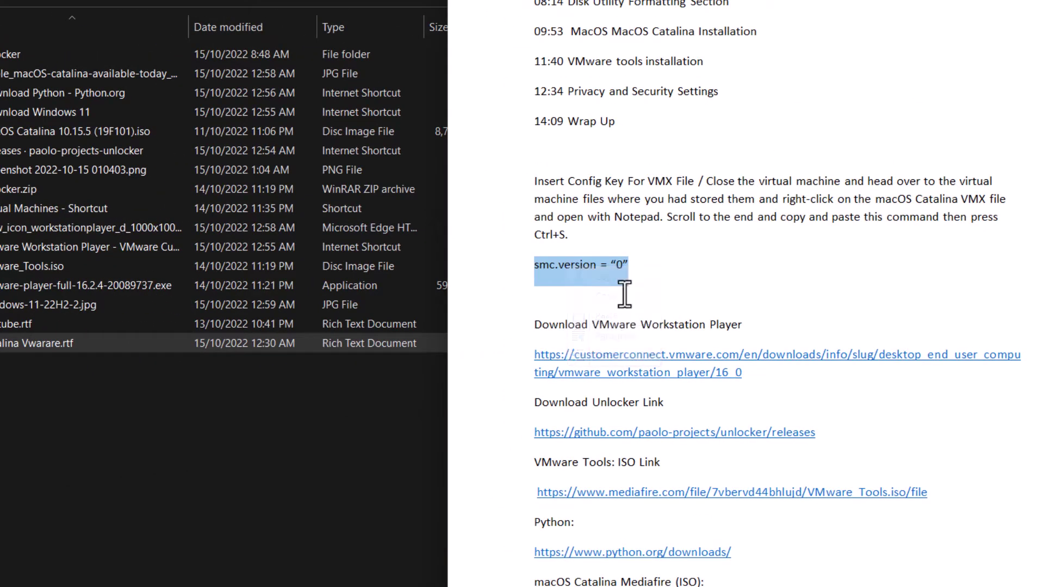
# Step: Paste the smc.version line at the end of the .vmx file and save it
pyautogui.hotkey('alt', 'Tab')
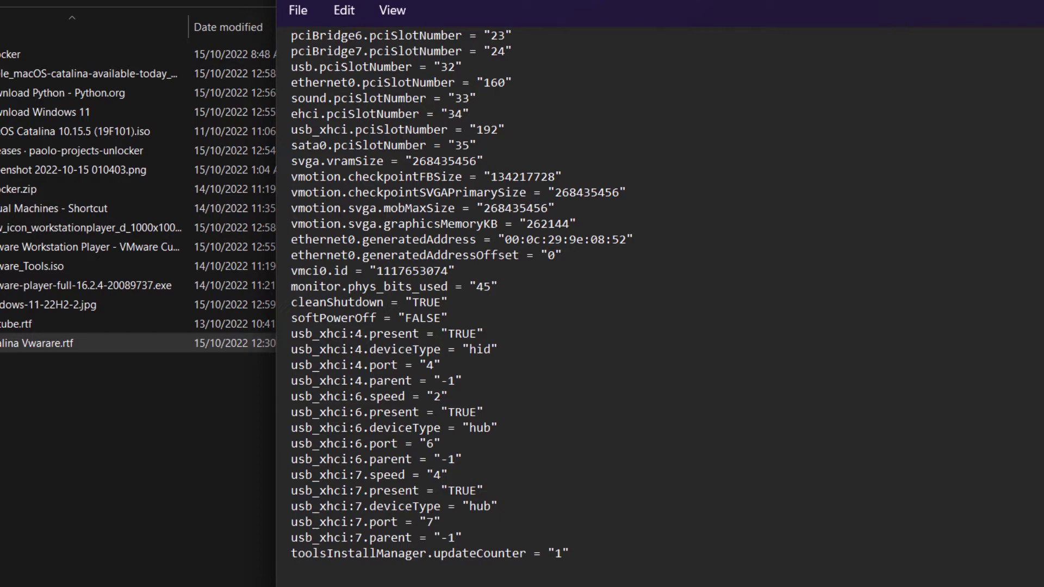
pyautogui.rightClick(396, 565)
pyautogui.click(454, 329)
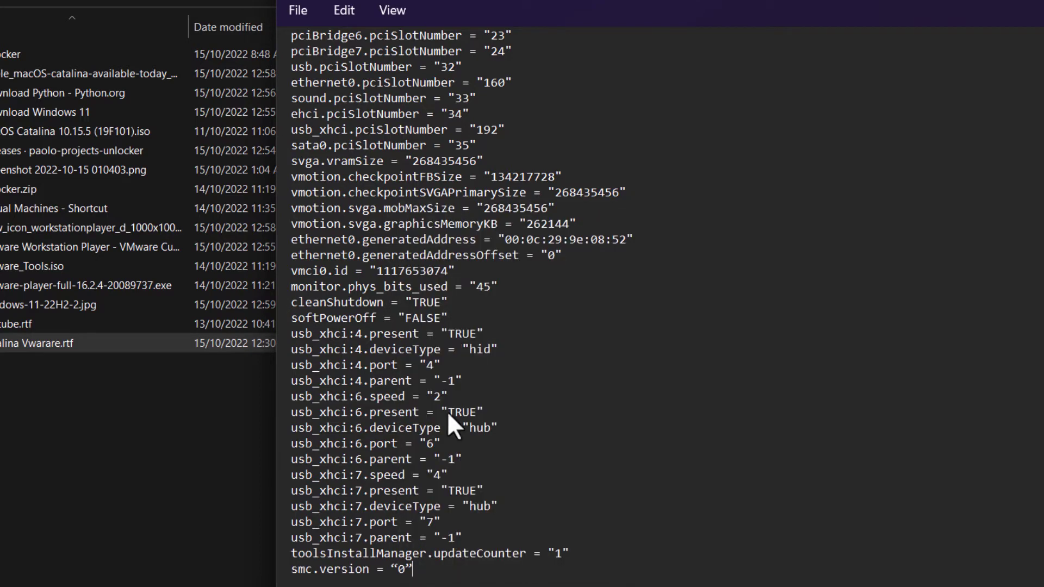
pyautogui.click(300, 11)
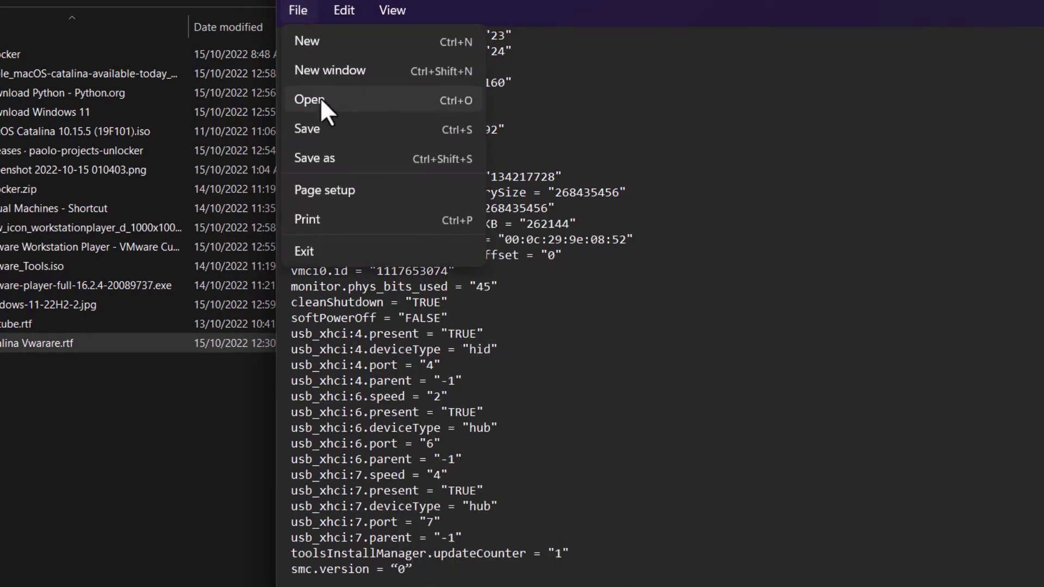
pyautogui.click(321, 127)
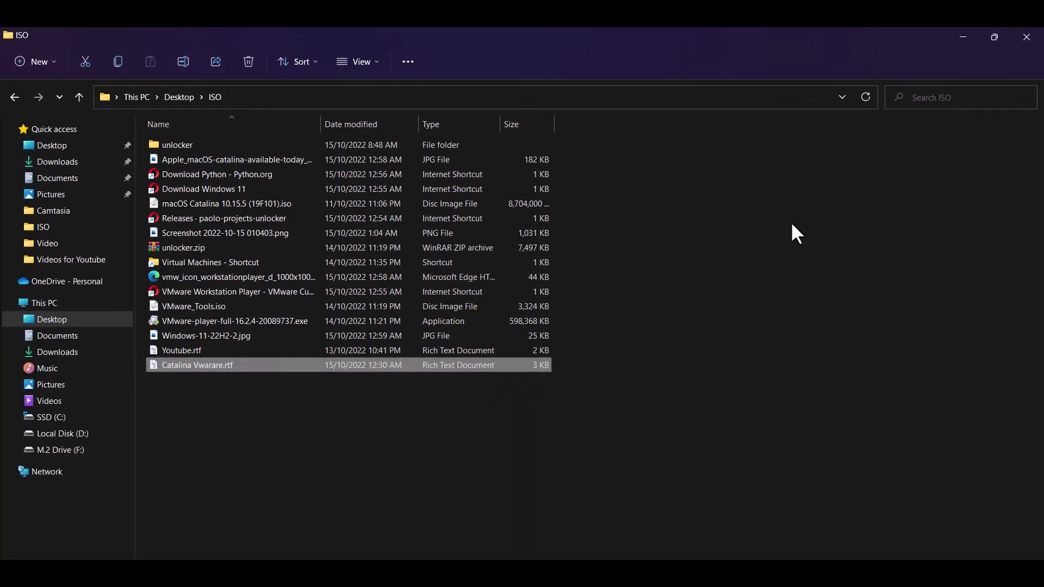
# Step: Launch VMware Workstation 16 Player from the desktop, maximize it, and power on macOS 10.15
pyautogui.click(792, 224)
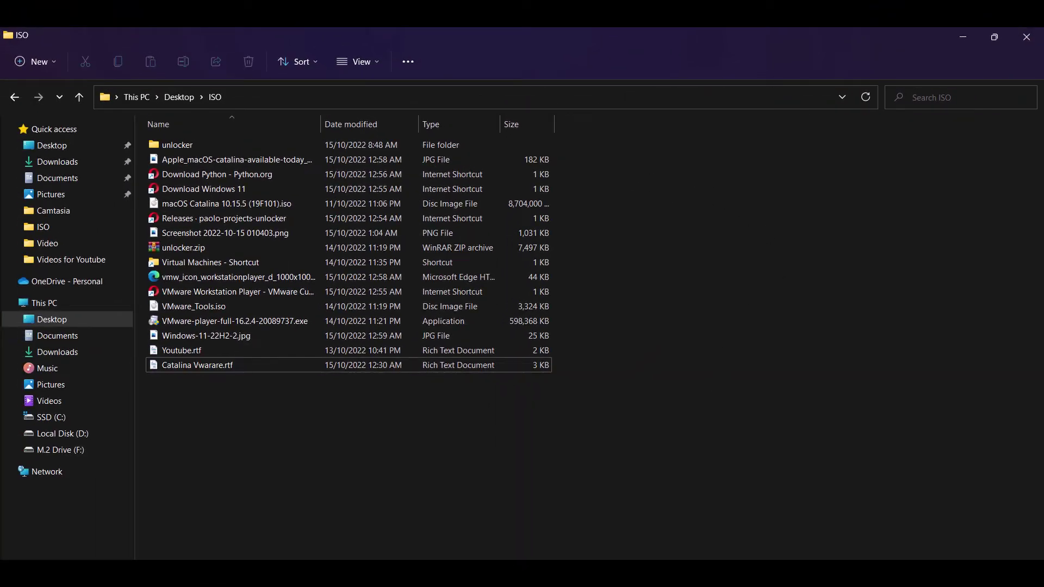
pyautogui.click(952, 40)
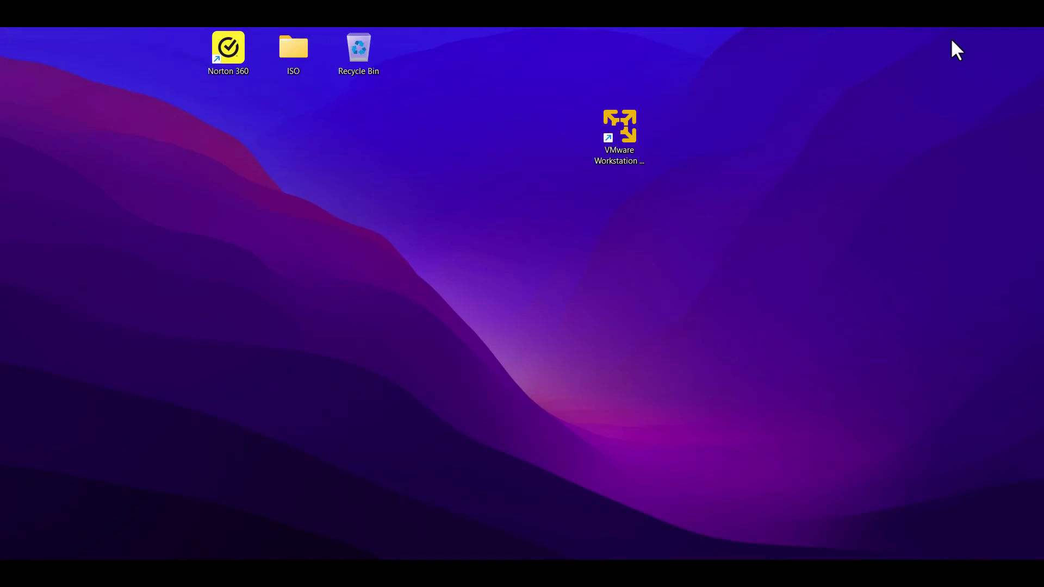
pyautogui.rightClick(625, 142)
pyautogui.click(628, 135)
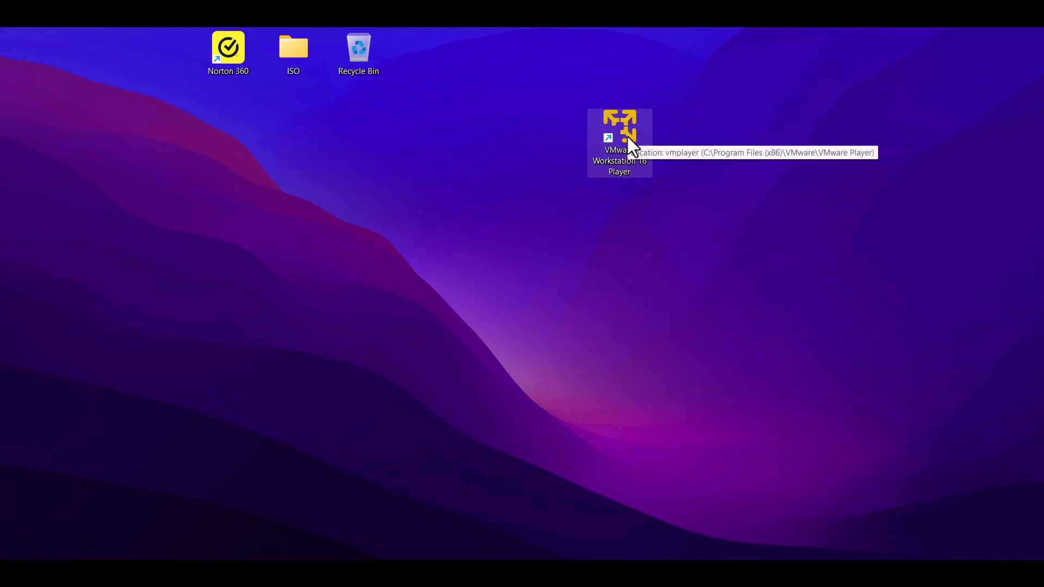
pyautogui.doubleClick(628, 136)
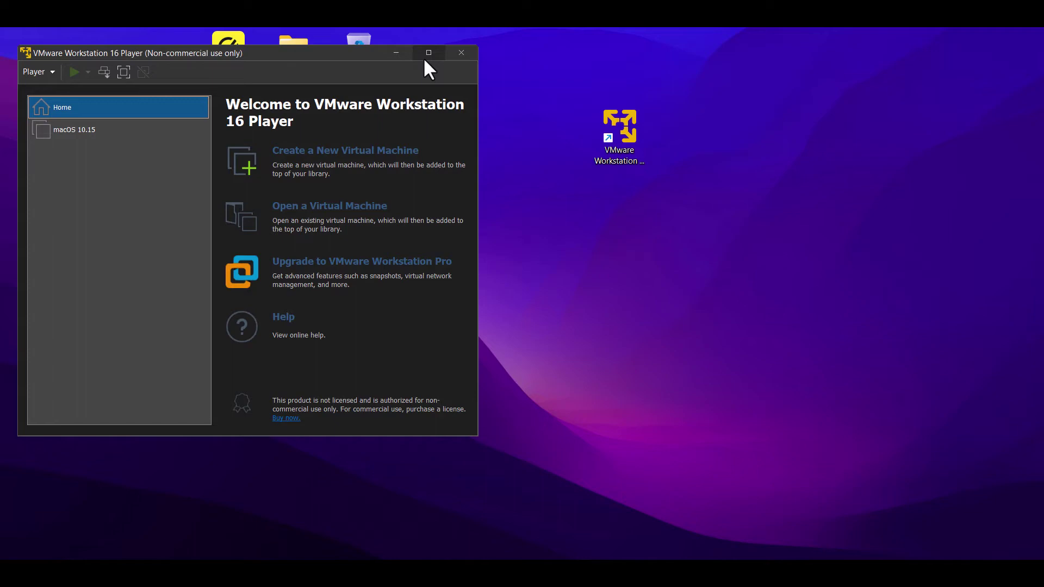
pyautogui.click(429, 53)
pyautogui.click(103, 110)
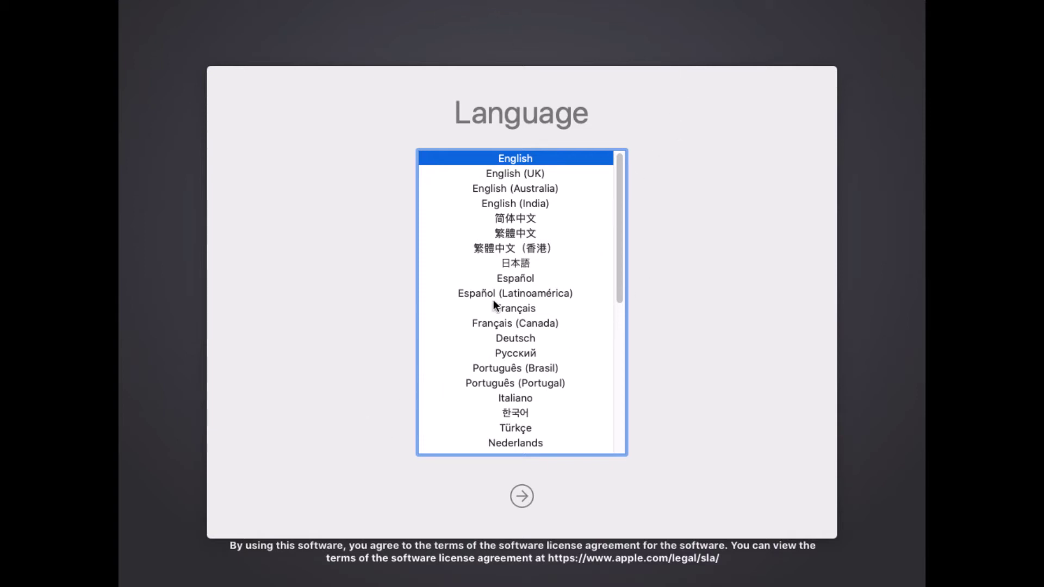
# Step: Accept English, open Disk Utility, and inspect the 42.95 GB VMware Virtual SATA drive
pyautogui.click(523, 495)
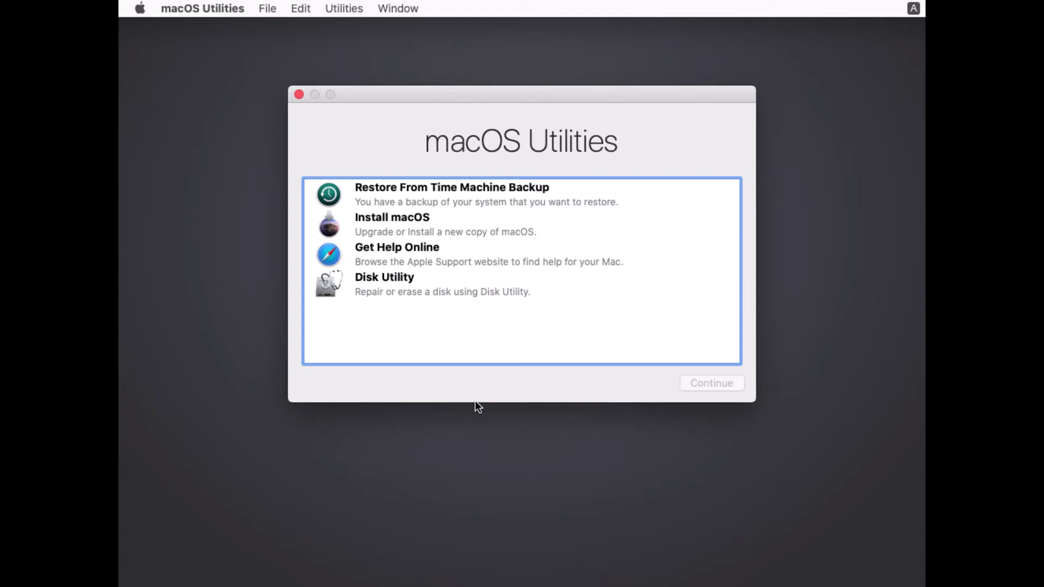
pyautogui.doubleClick(495, 287)
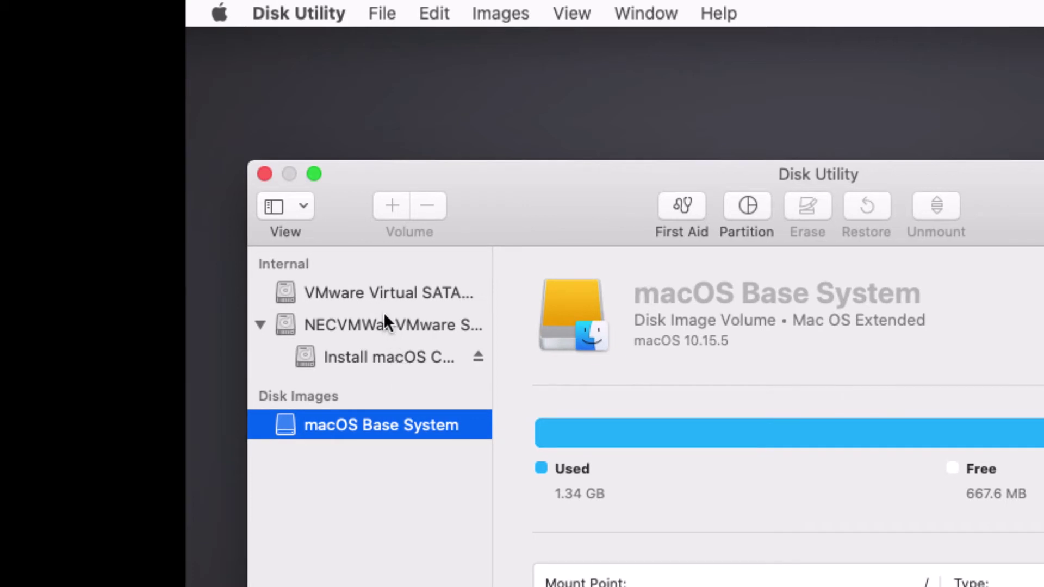
pyautogui.click(382, 294)
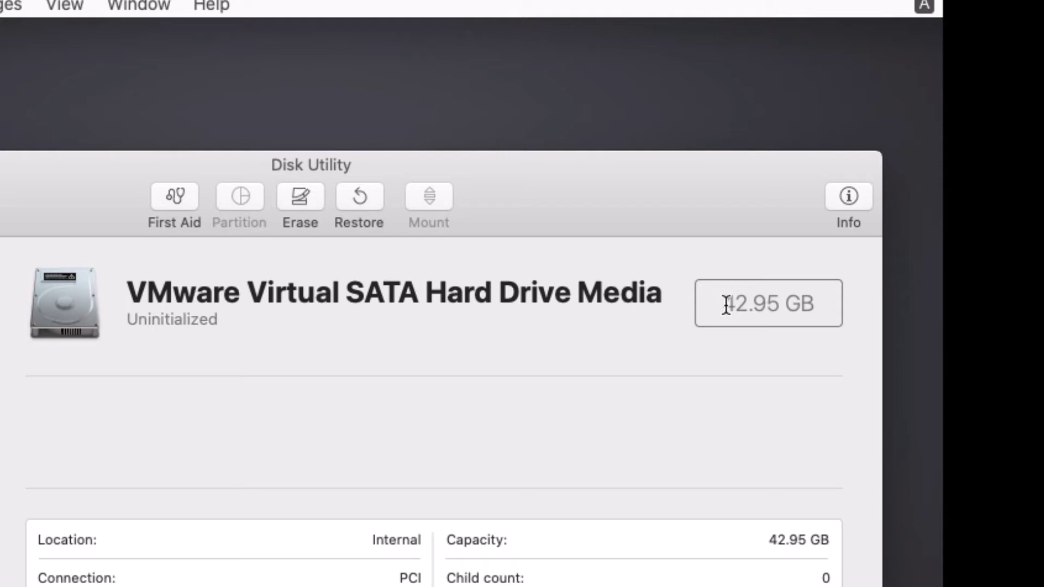
pyautogui.moveTo(725, 303); pyautogui.dragTo(811, 303)
pyautogui.moveTo(727, 303); pyautogui.dragTo(828, 303)
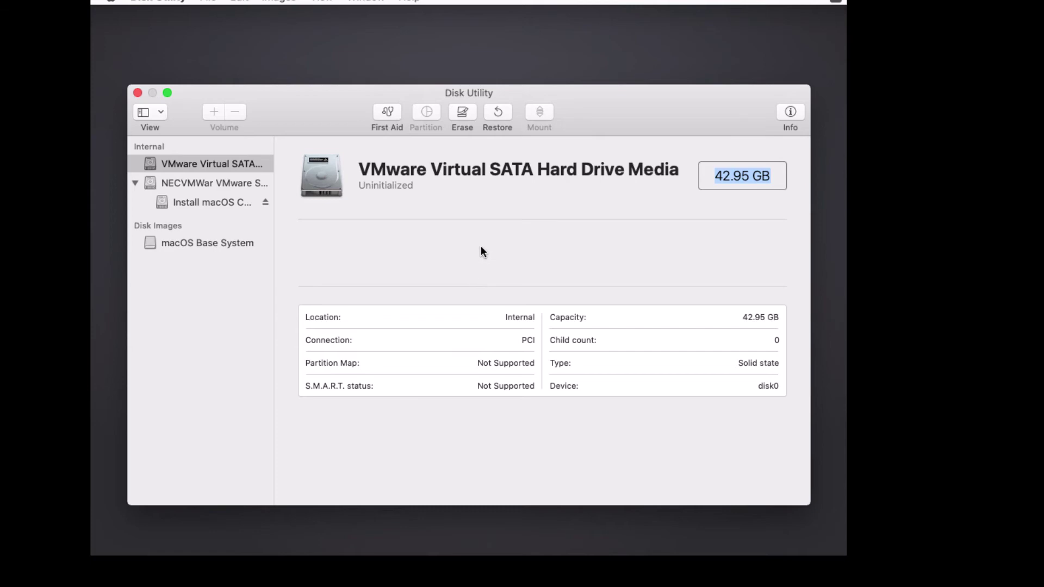
# Step: Erase the drive as an APFS volume named 'Catalina' with GUID Partition Map
pyautogui.click(468, 112)
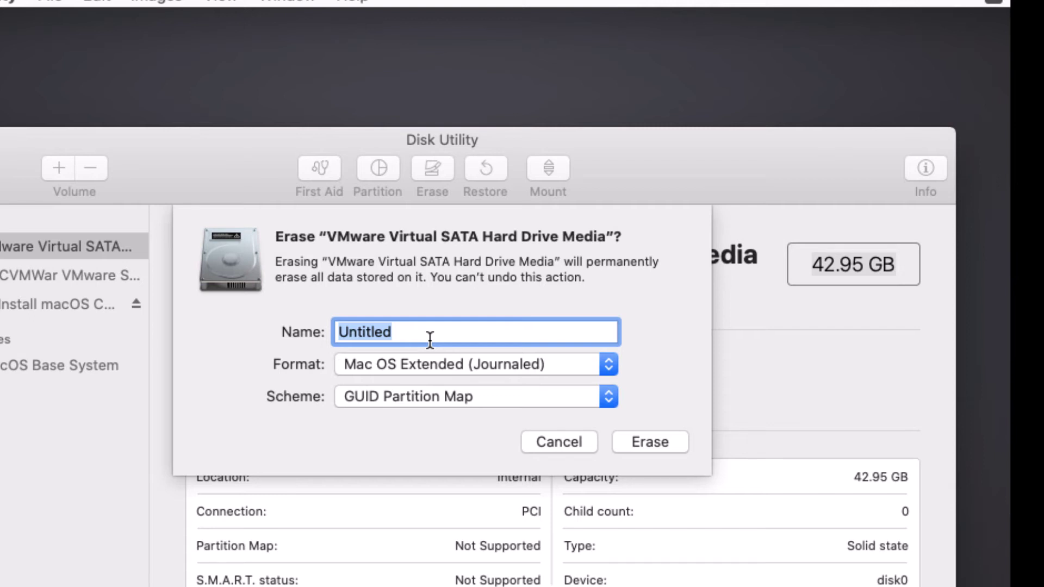
pyautogui.write('Catalin')
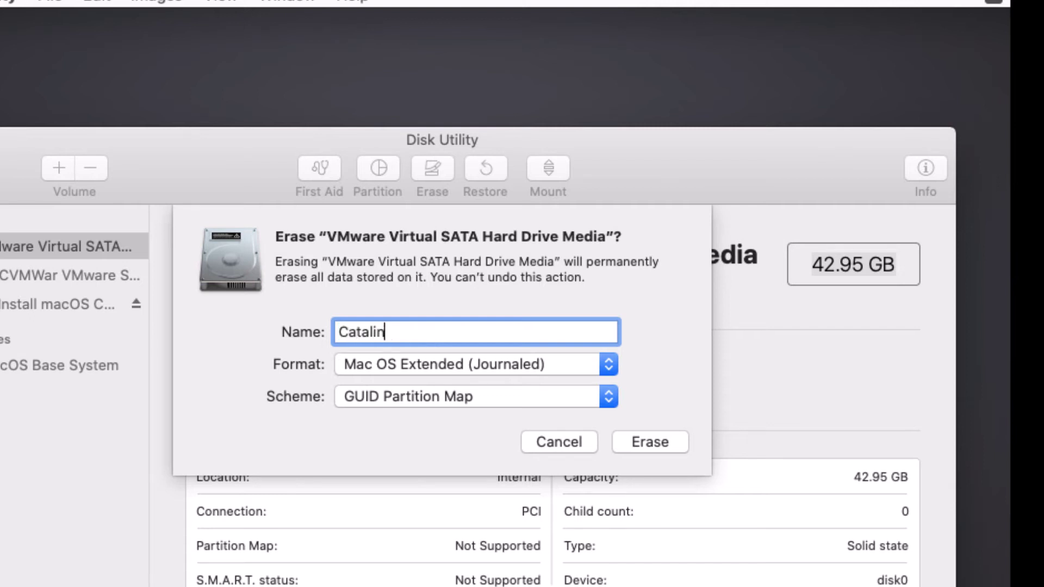
pyautogui.write('a')
pyautogui.click(363, 363)
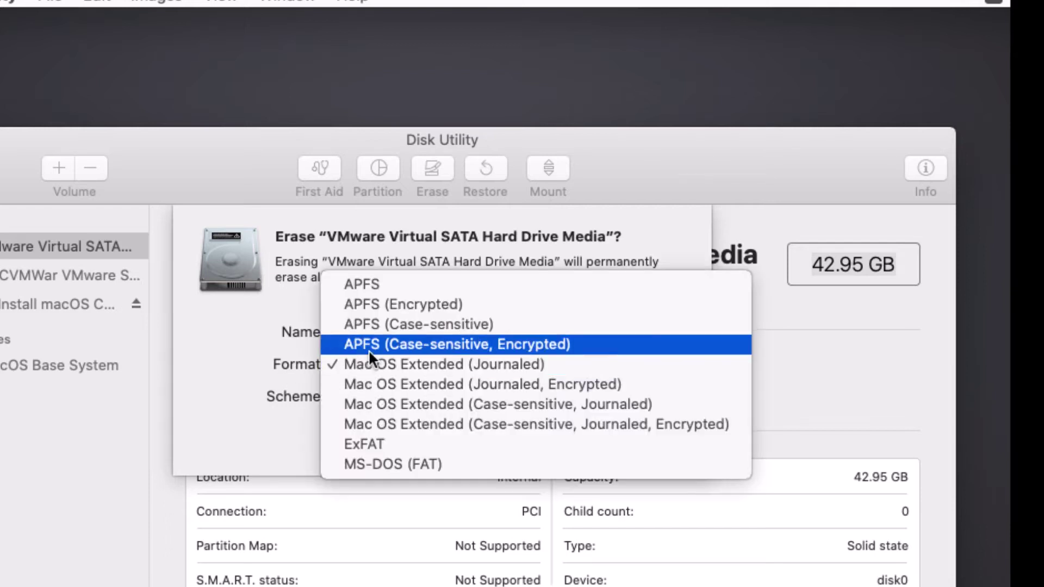
pyautogui.click(371, 286)
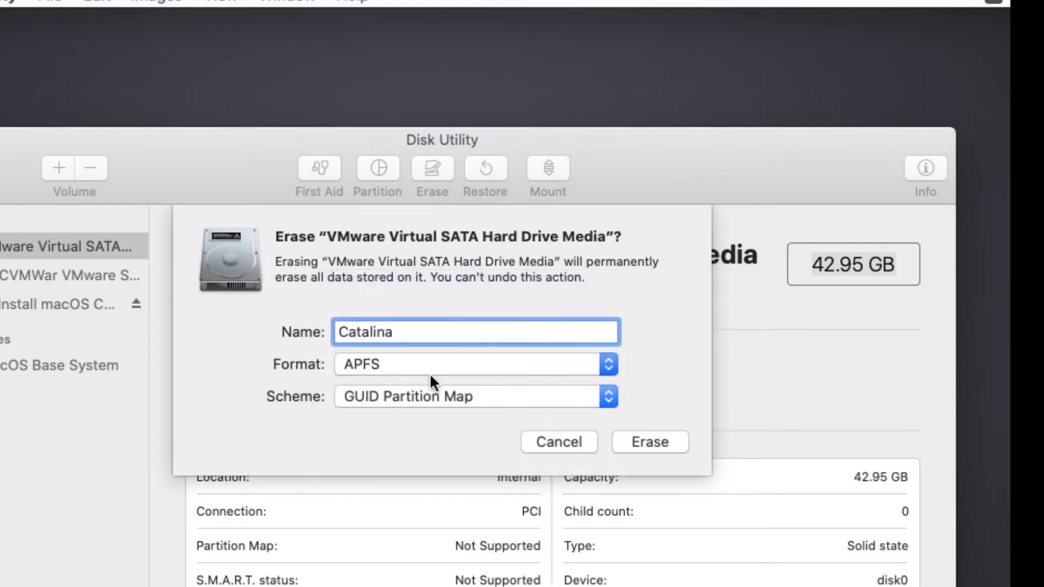
pyautogui.click(467, 394)
pyautogui.click(439, 400)
pyautogui.click(650, 443)
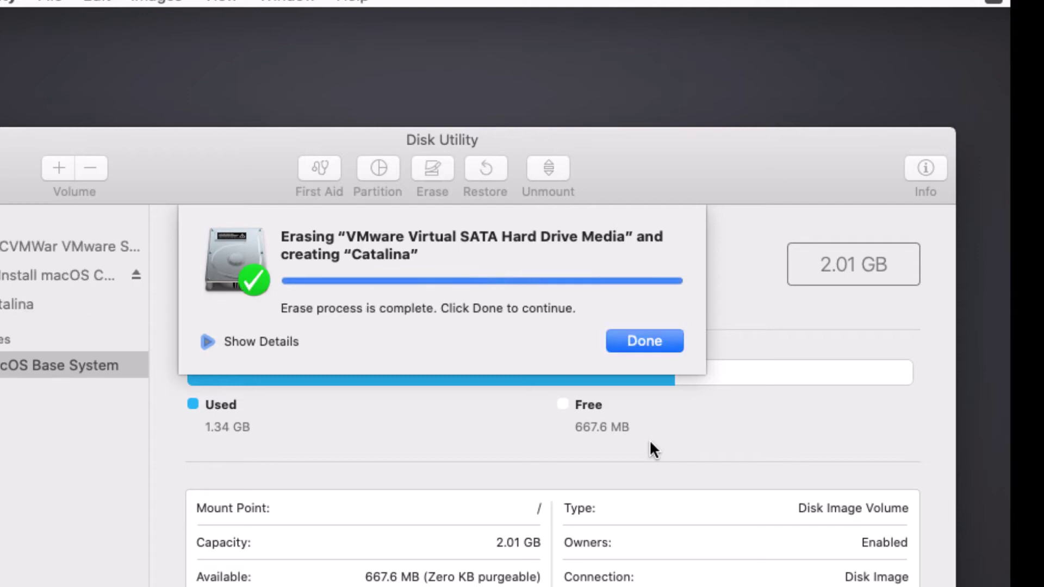
pyautogui.click(652, 348)
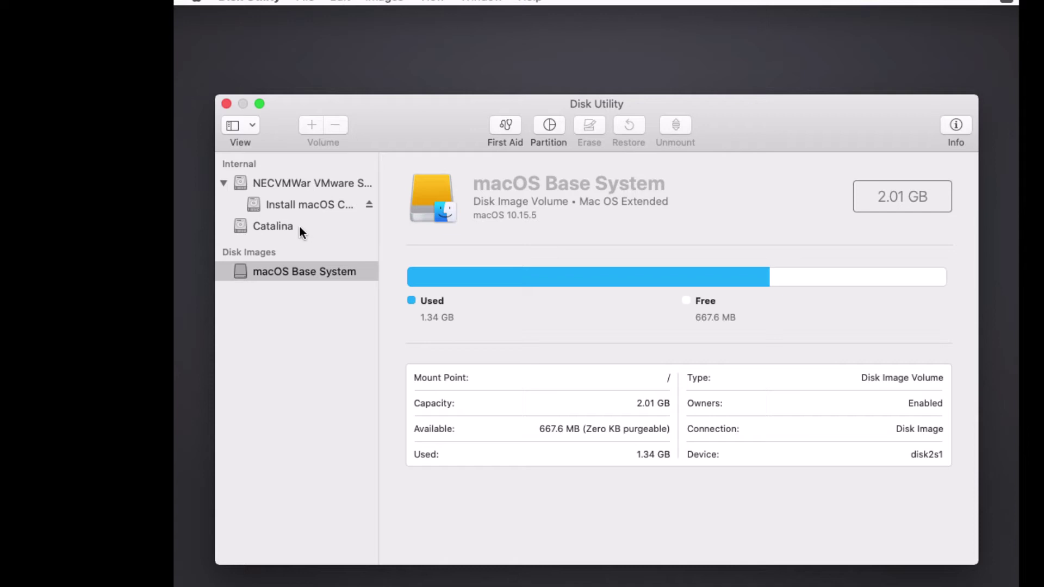
# Step: Quit Disk Utility, run Install macOS, agree to the licence, and install onto the Catalina disk
pyautogui.click(227, 104)
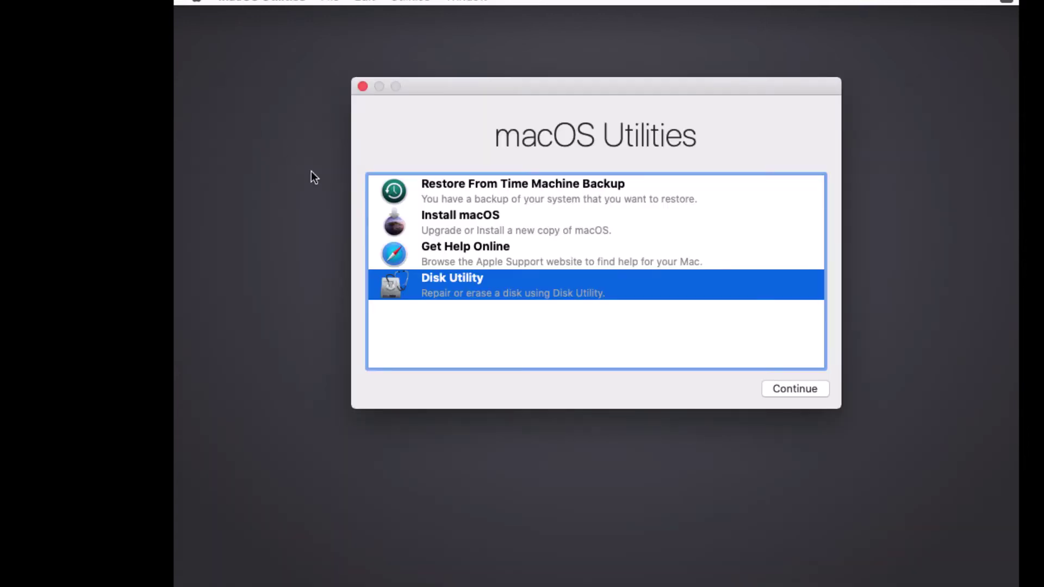
pyautogui.click(458, 216)
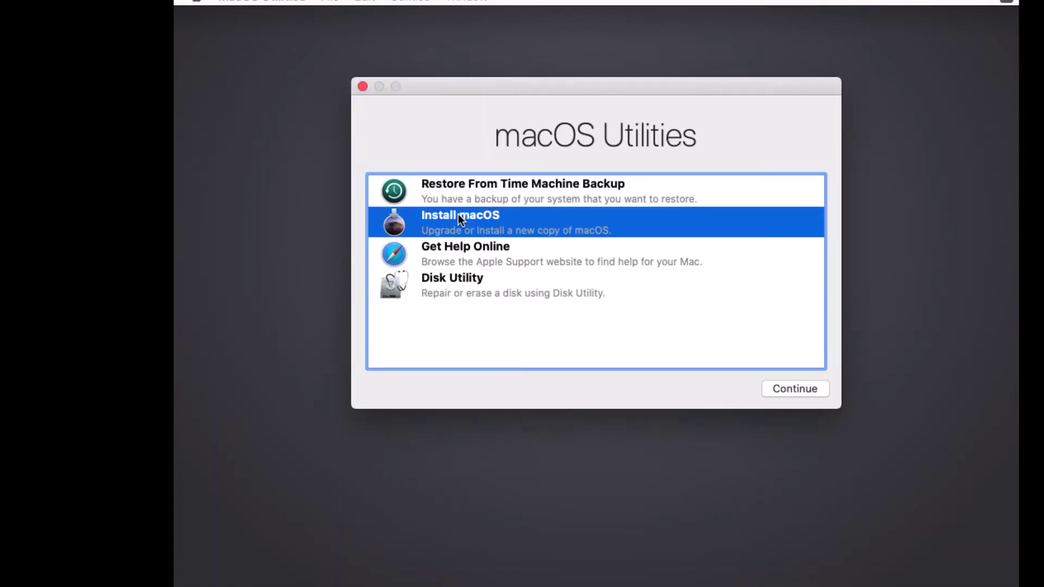
pyautogui.click(810, 391)
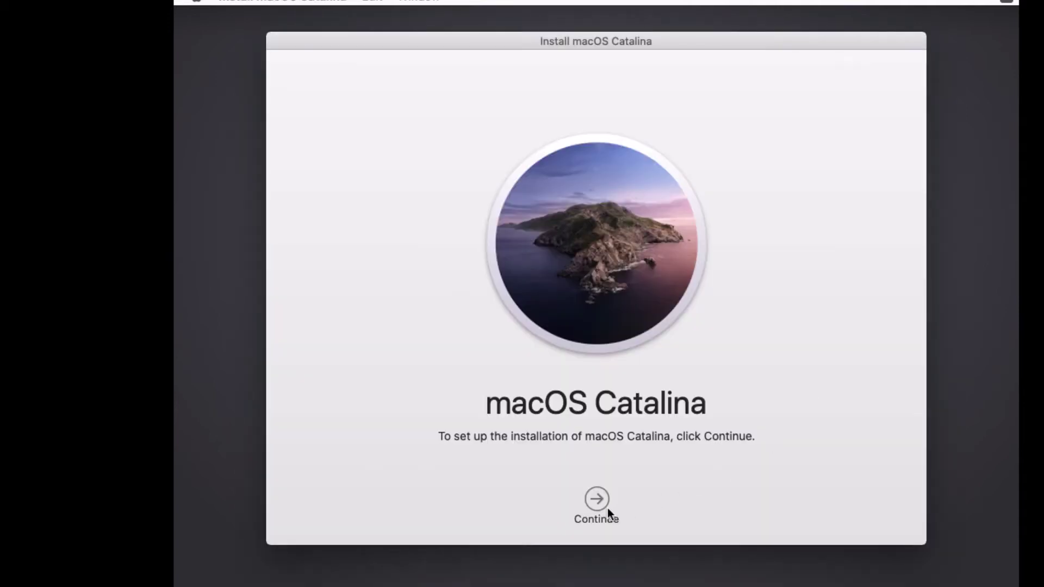
pyautogui.click(599, 505)
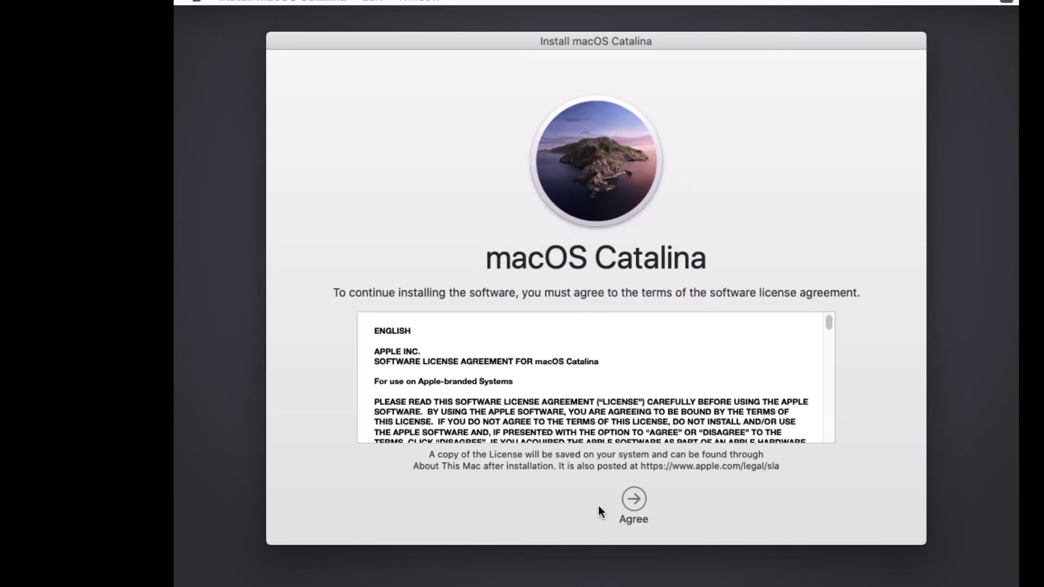
pyautogui.click(634, 500)
pyautogui.click(720, 136)
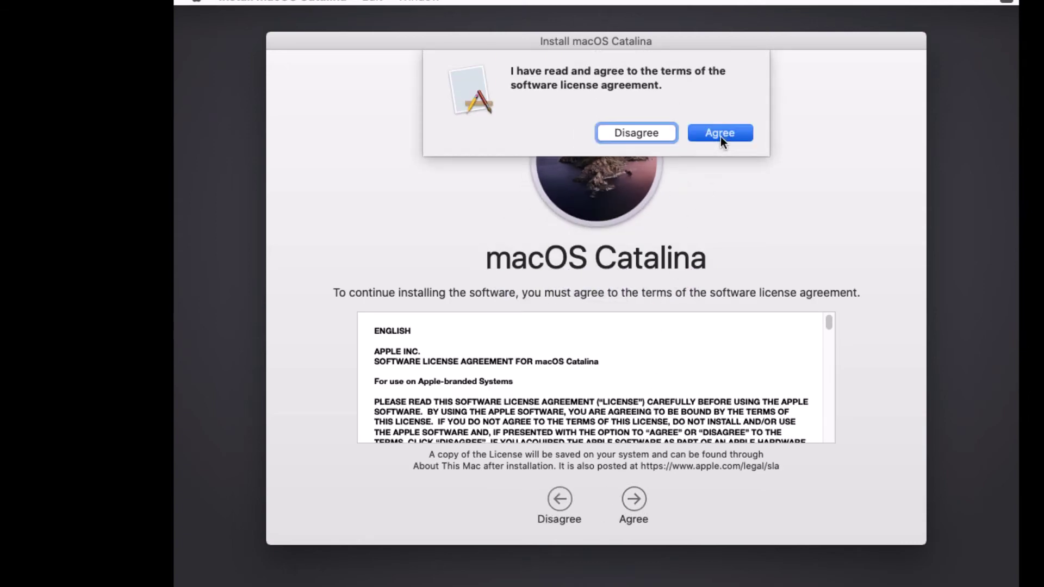
pyautogui.click(599, 393)
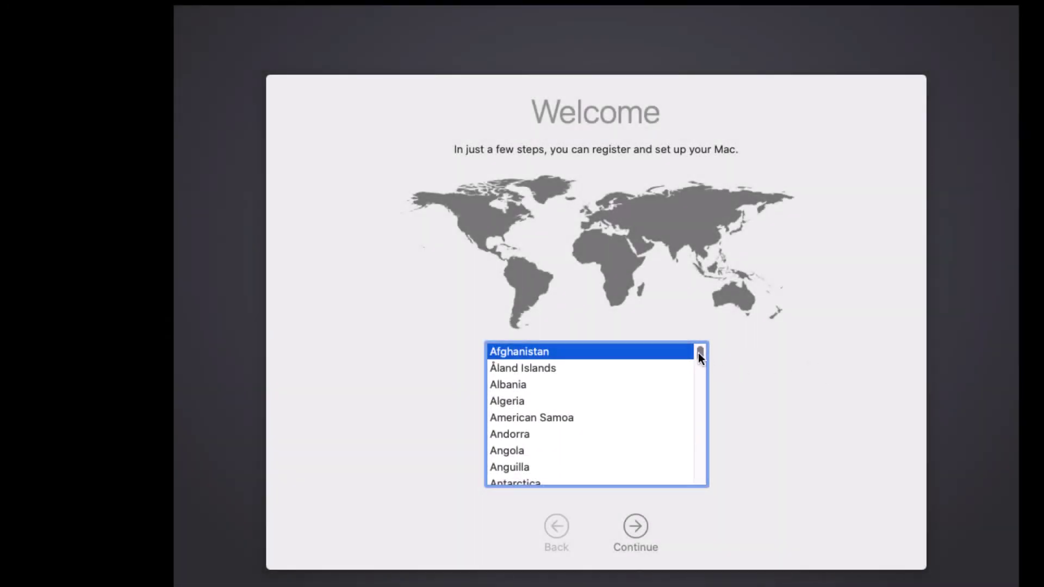
# Step: Choose United States, keep default languages, skip data transfer and Apple ID, and accept the licence
pyautogui.moveTo(699, 354); pyautogui.dragTo(708, 474)
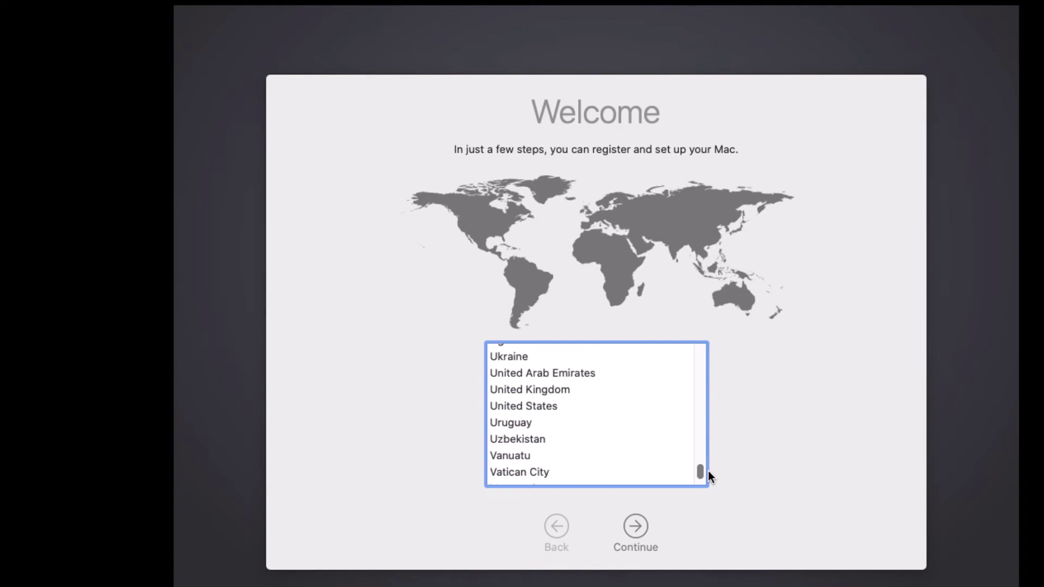
pyautogui.click(560, 406)
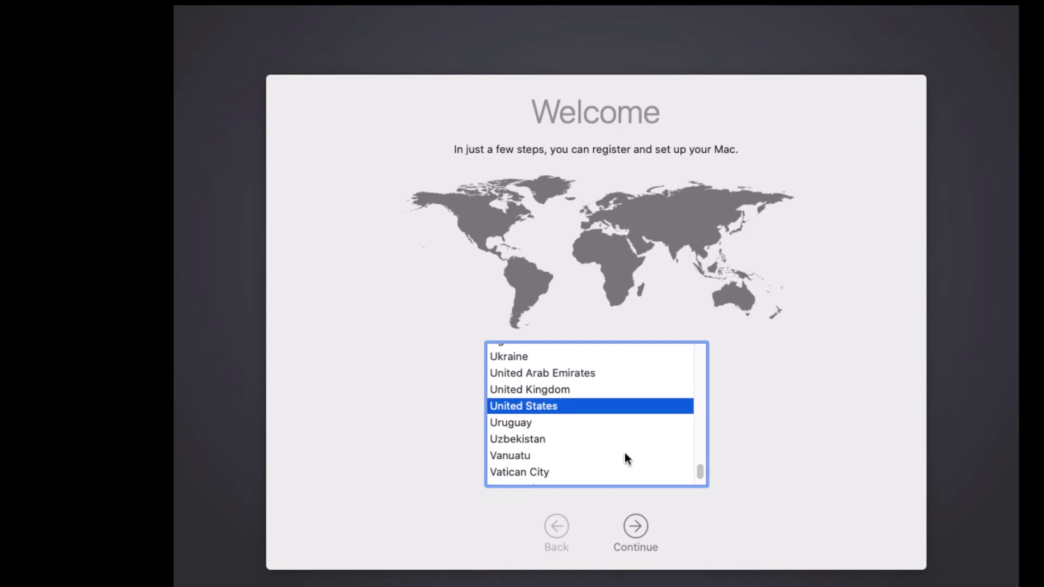
pyautogui.click(637, 527)
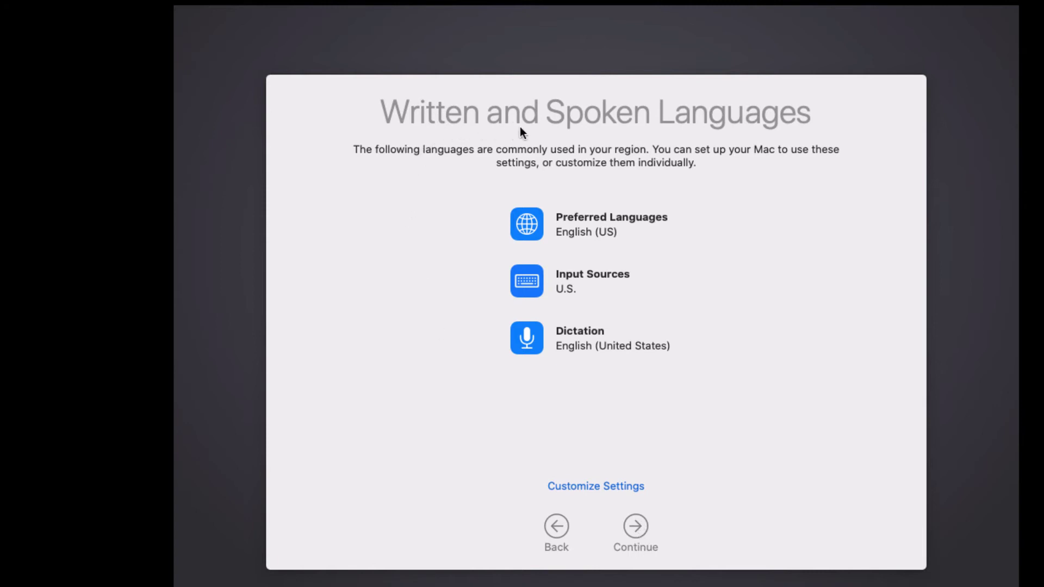
pyautogui.click(637, 527)
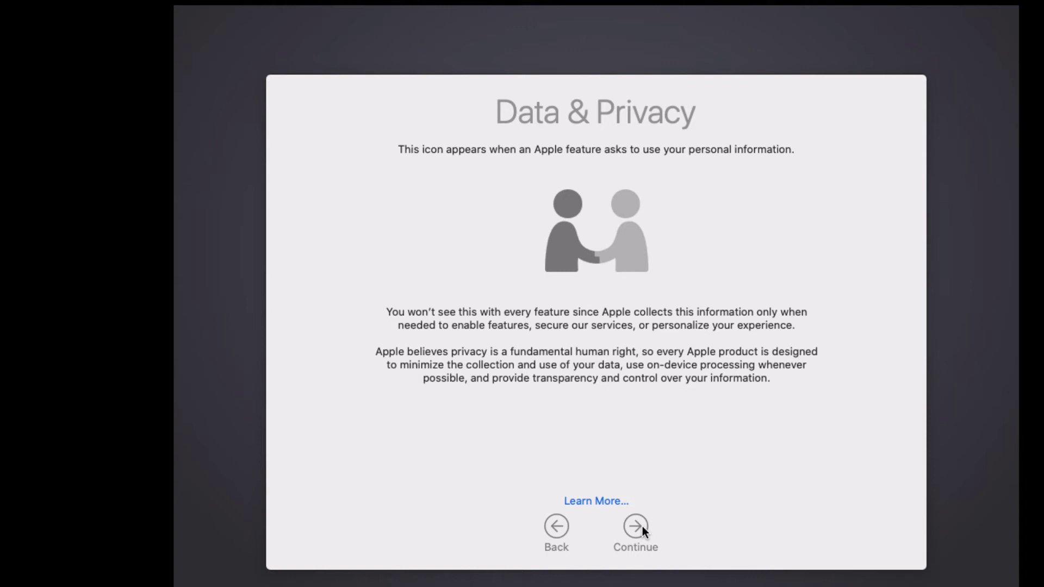
pyautogui.click(637, 527)
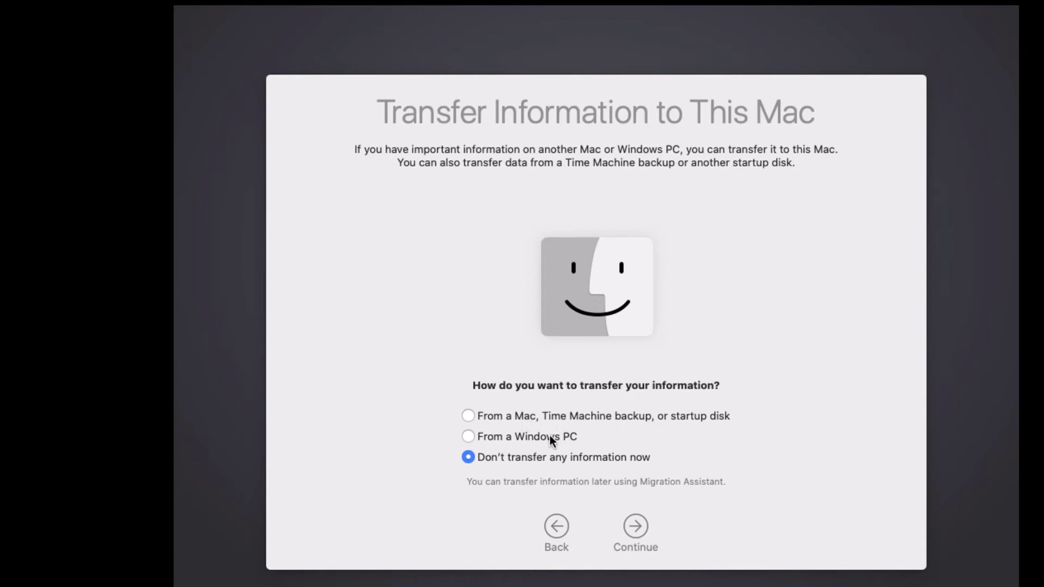
pyautogui.click(636, 527)
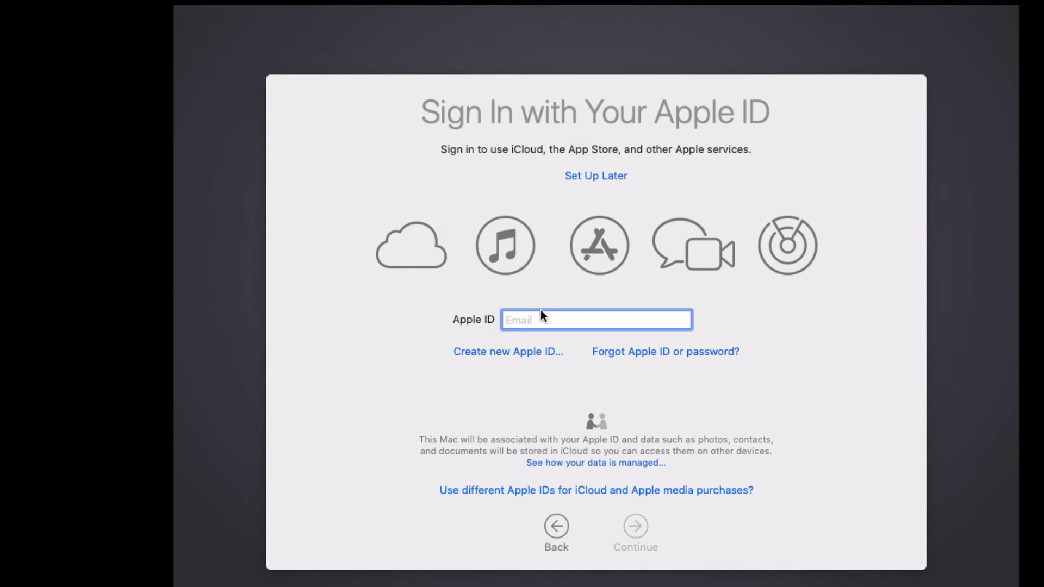
pyautogui.click(601, 177)
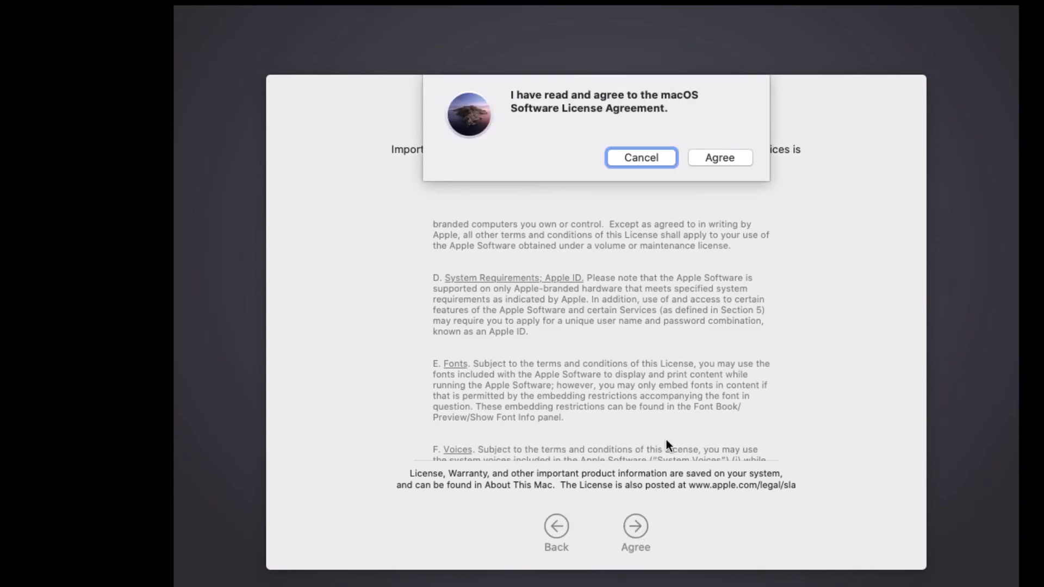
pyautogui.click(717, 159)
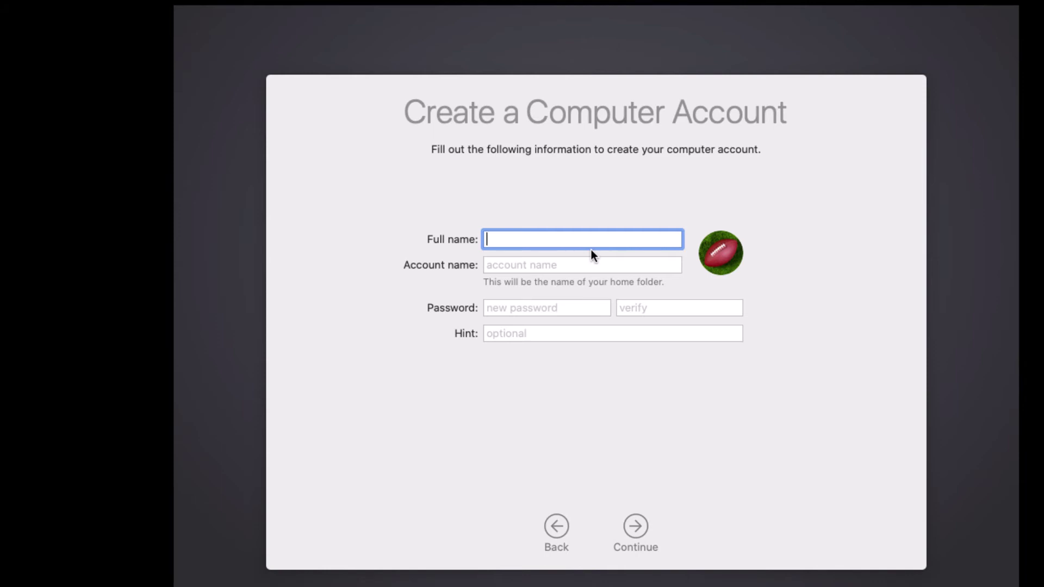
# Step: Enter the account's full name and a six-character password, then verify it
pyautogui.write('TechWarriors')
pyautogui.click(567, 307)
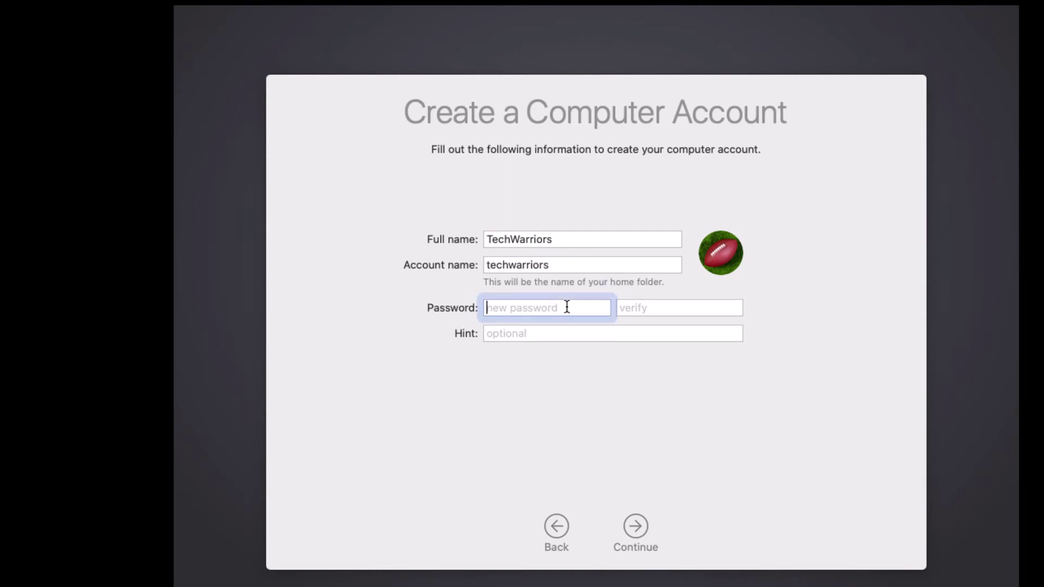
pyautogui.write('•••')
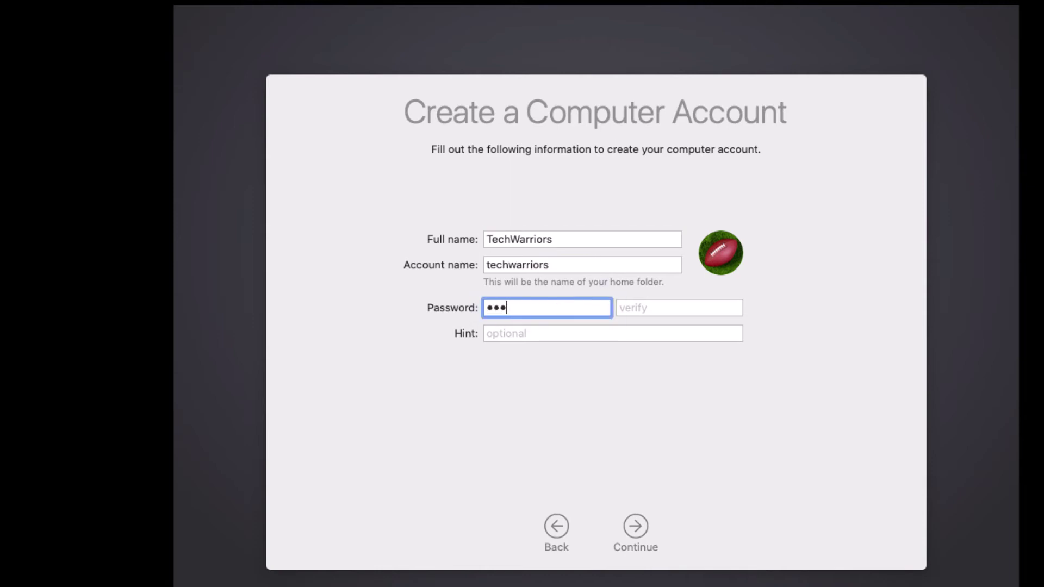
pyautogui.write('•••')
pyautogui.click(633, 313)
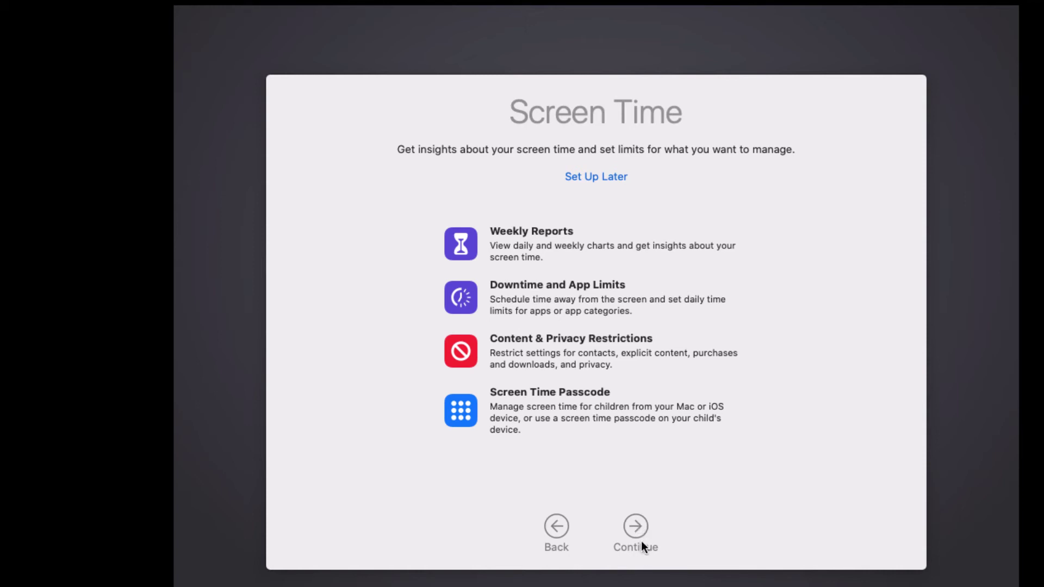
# Step: Continue past Screen Time and Siri, decline sharing Siri audio, and choose the Dark appearance
pyautogui.click(644, 528)
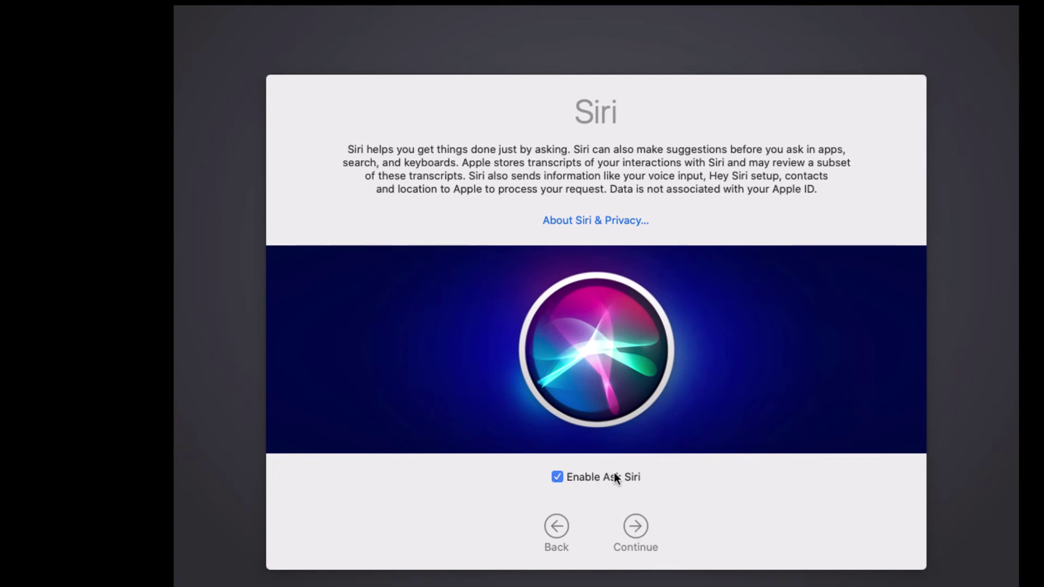
pyautogui.click(640, 532)
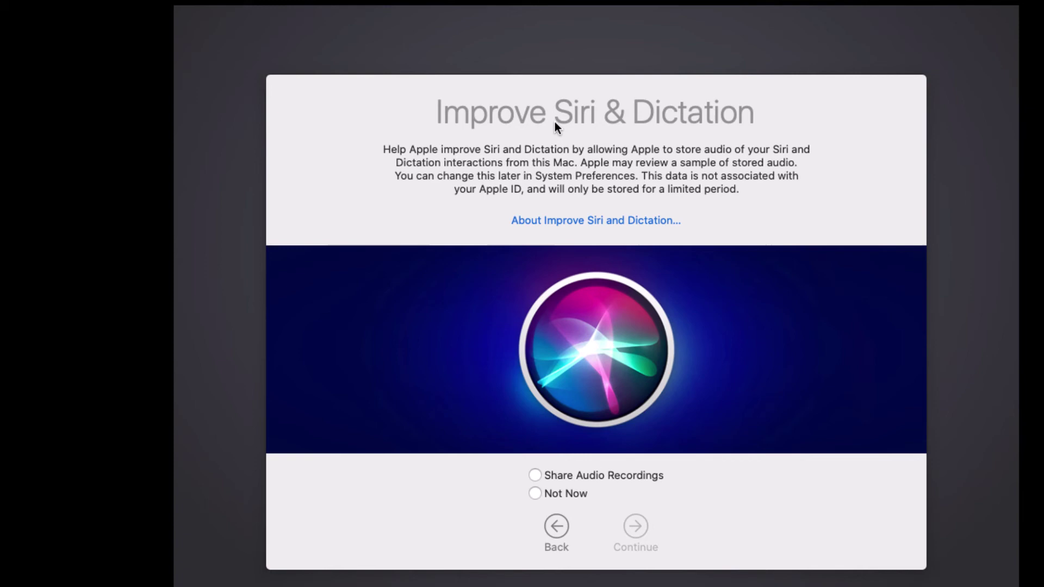
pyautogui.click(542, 494)
pyautogui.click(643, 530)
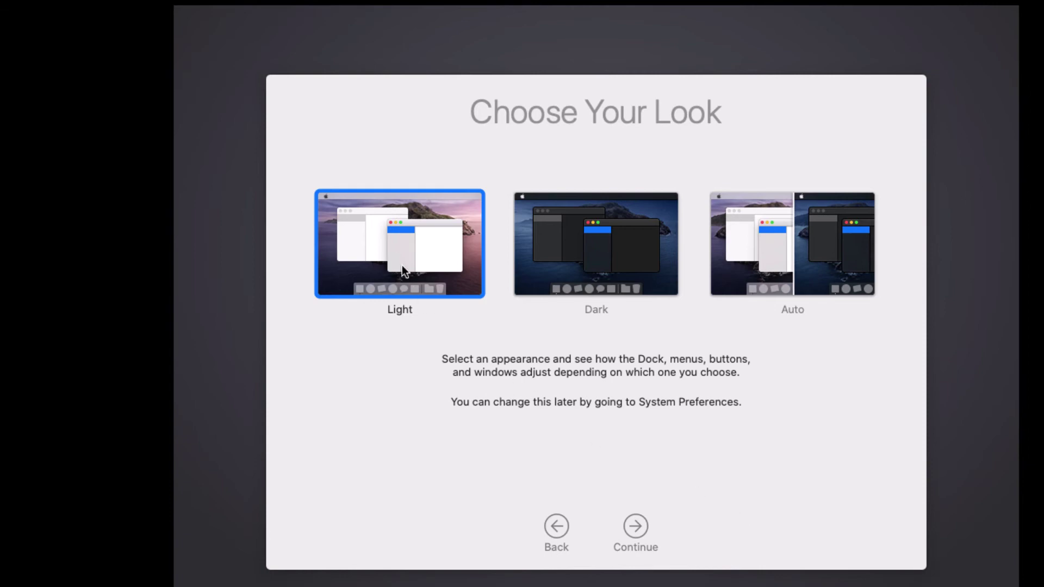
pyautogui.click(623, 268)
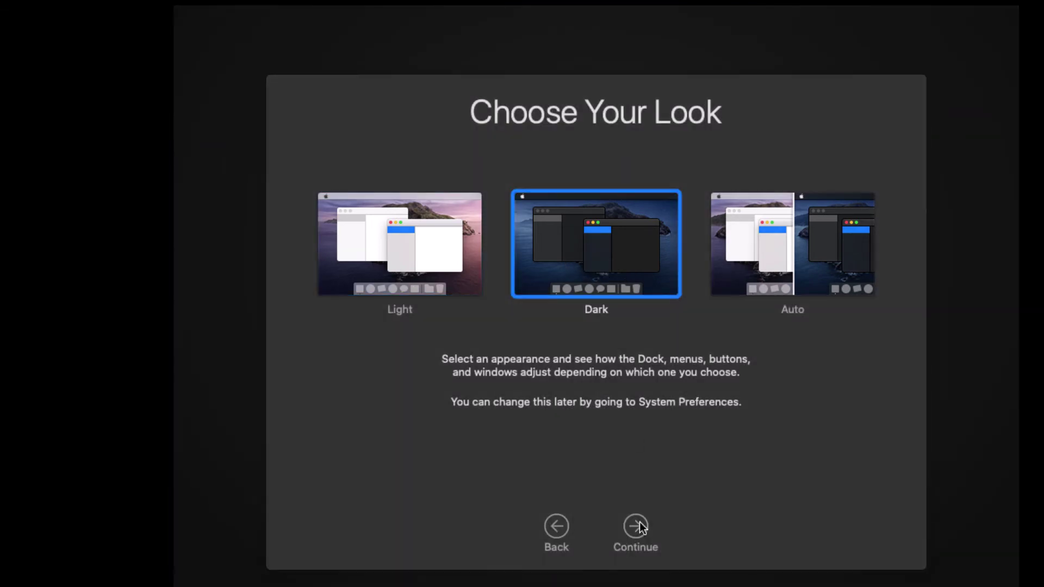
pyautogui.click(396, 253)
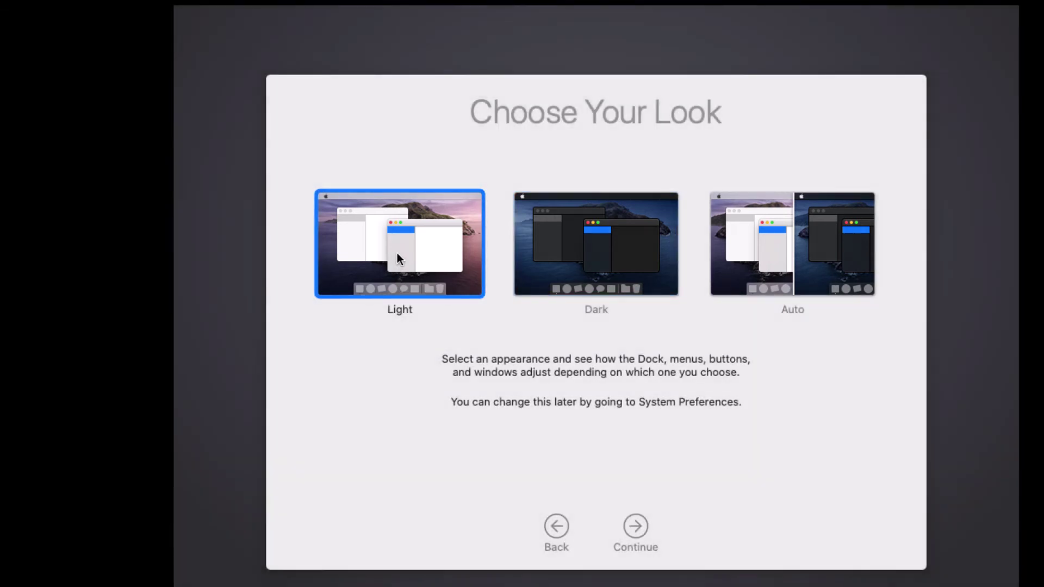
pyautogui.click(578, 274)
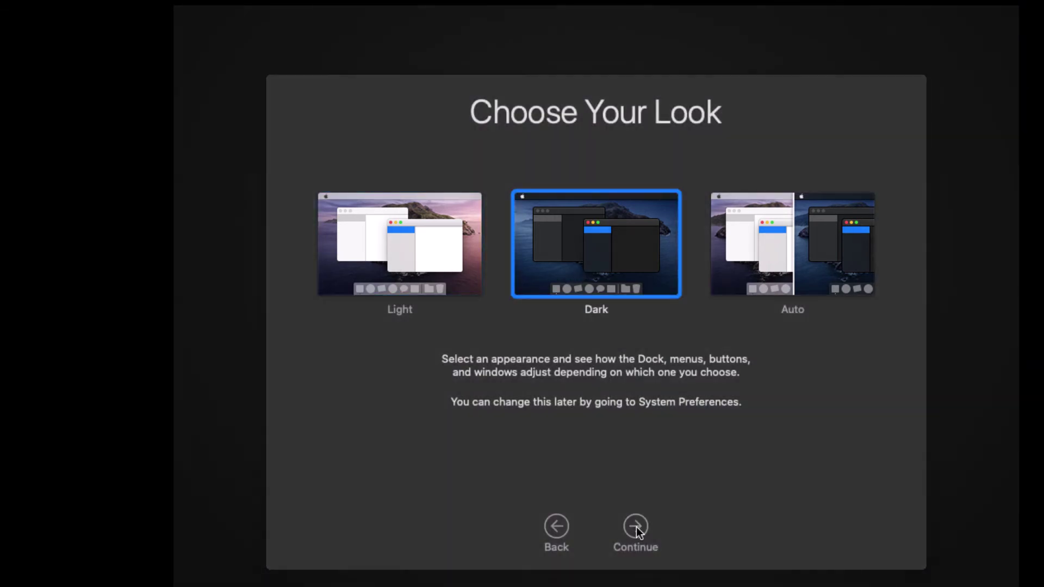
pyautogui.click(636, 527)
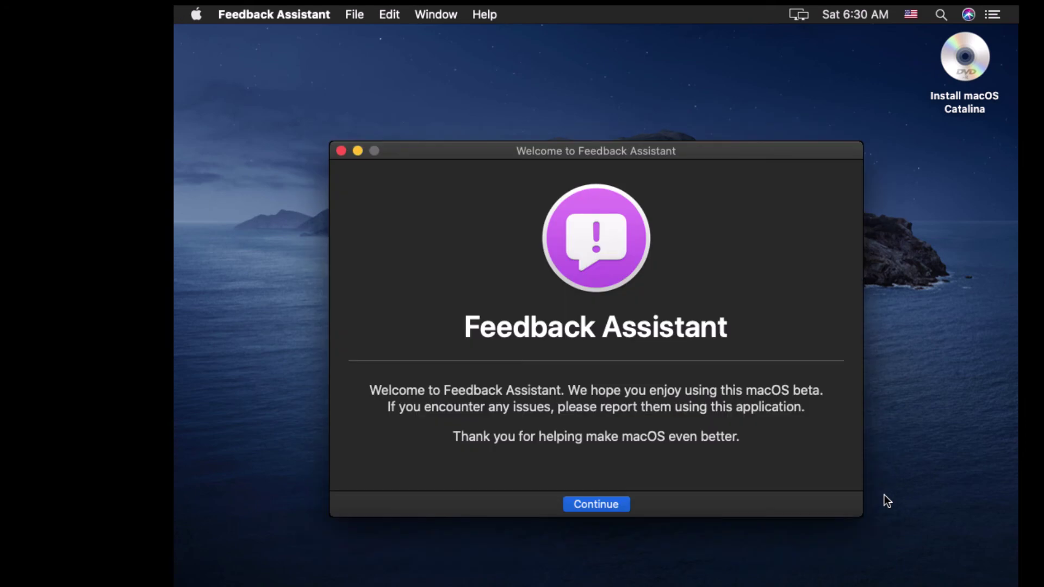
# Step: Close Feedback Assistant and defer the macOS updates until tonight
pyautogui.click(341, 151)
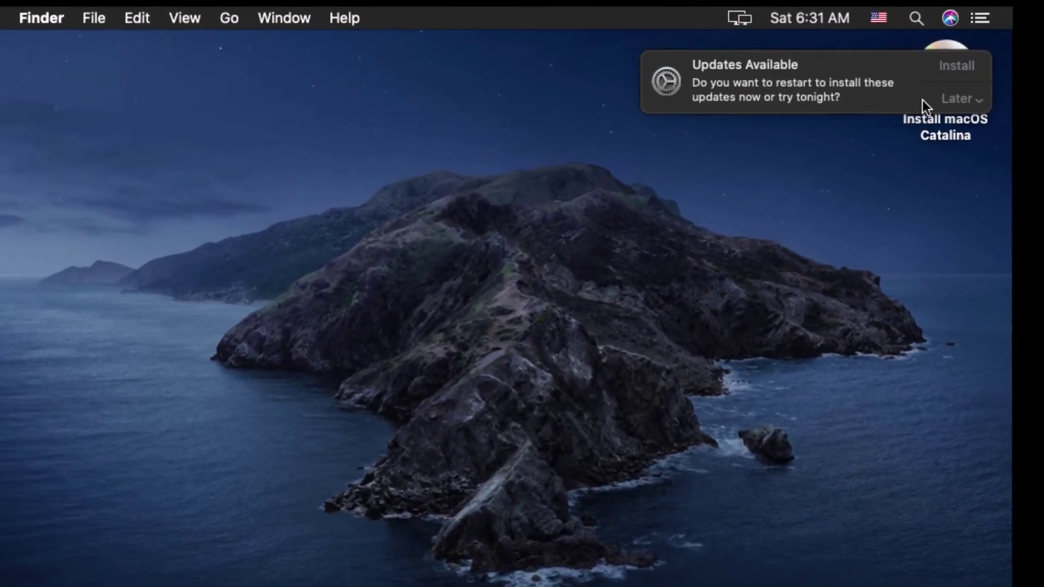
pyautogui.click(938, 101)
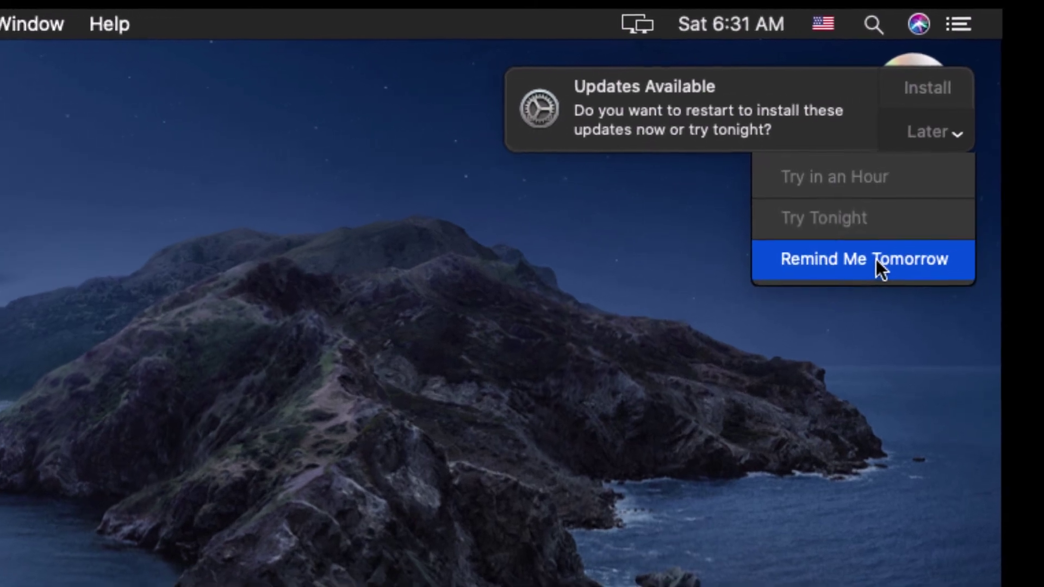
pyautogui.click(876, 259)
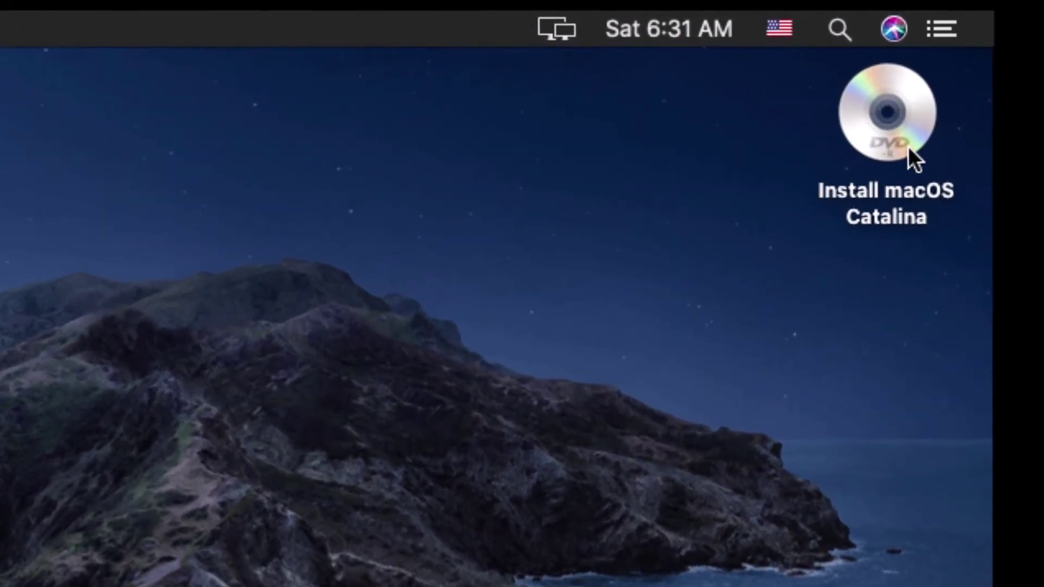
# Step: Eject the Install macOS Catalina disc from the desktop
pyautogui.rightClick(908, 147)
pyautogui.click(348, 228)
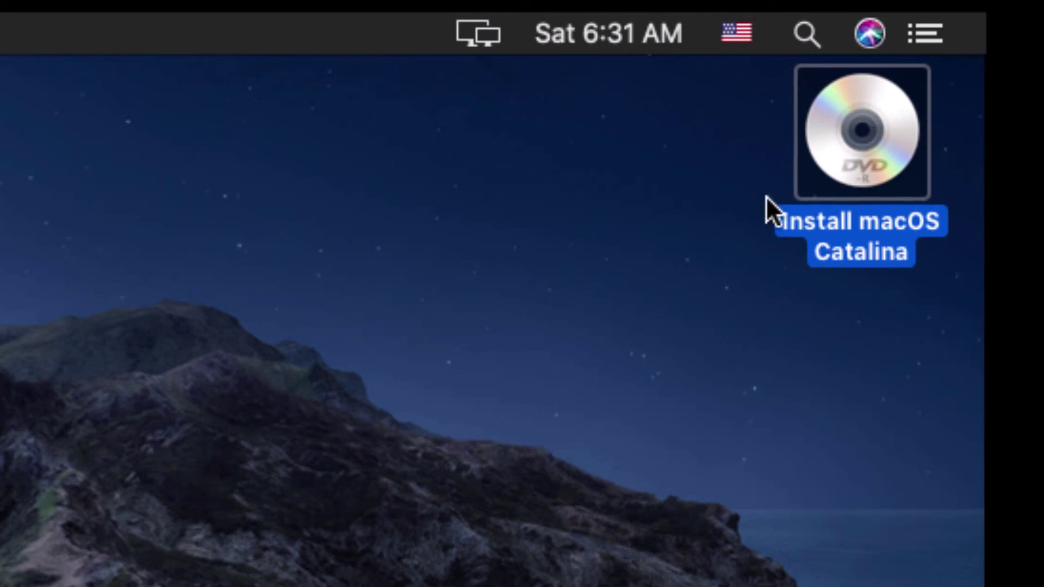
pyautogui.rightClick(820, 171)
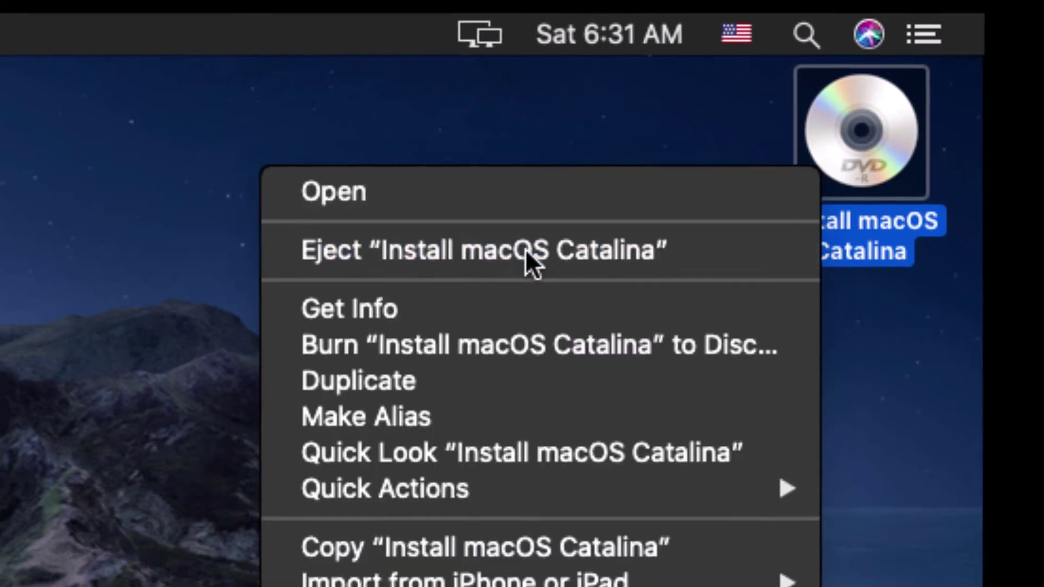
pyautogui.click(526, 251)
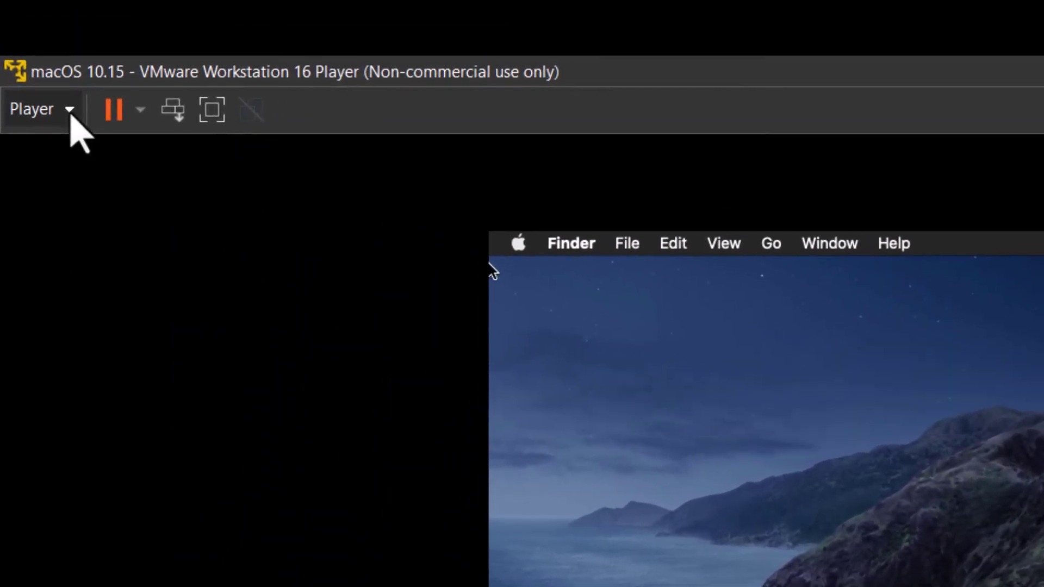
# Step: Point the virtual CD/DVD drive at the VMware_Tools.iso image and save the settings
pyautogui.click(36, 57)
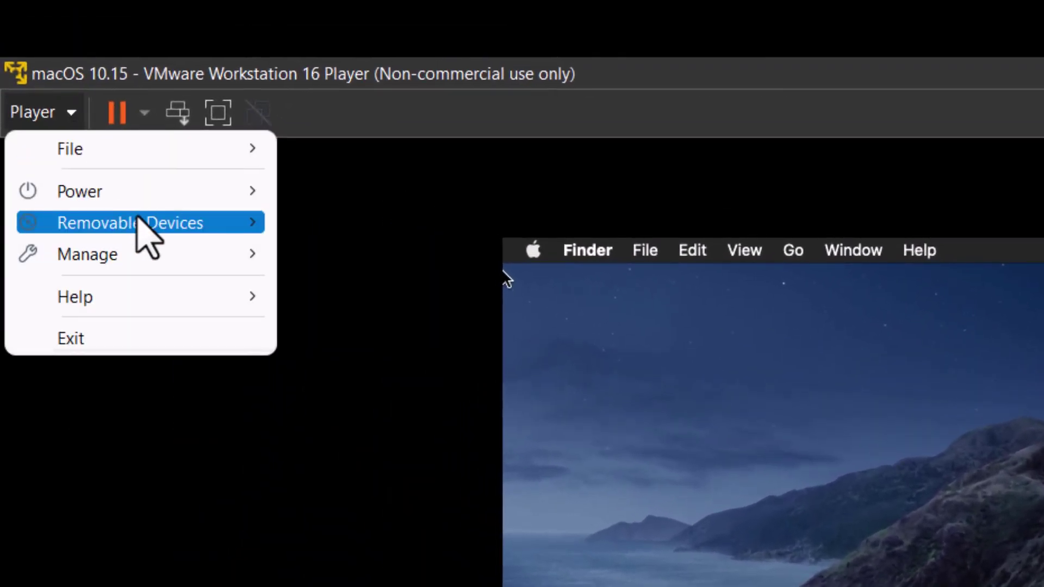
pyautogui.moveTo(217, 223)
pyautogui.moveTo(370, 222)
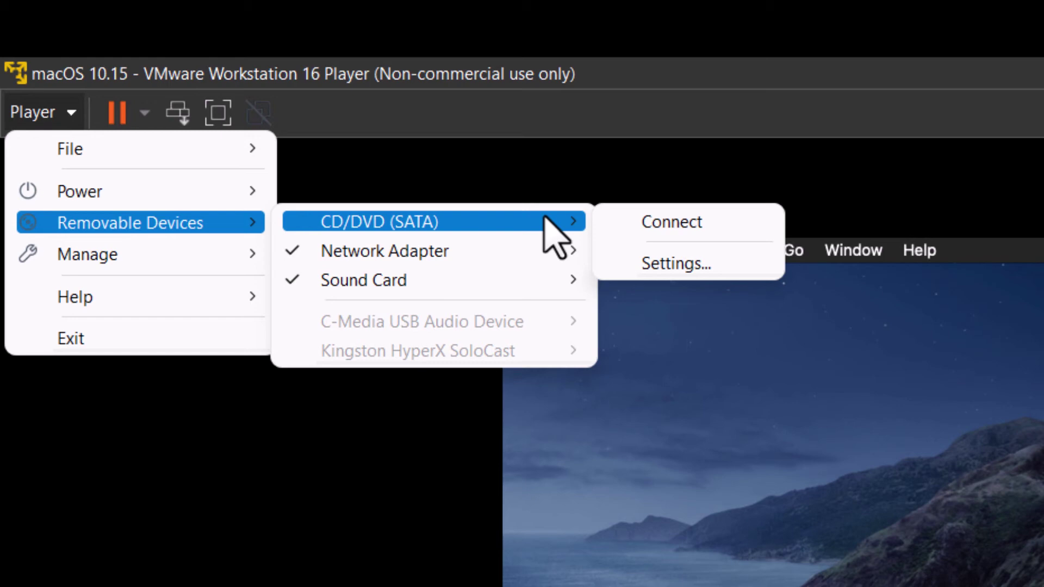
pyautogui.click(705, 264)
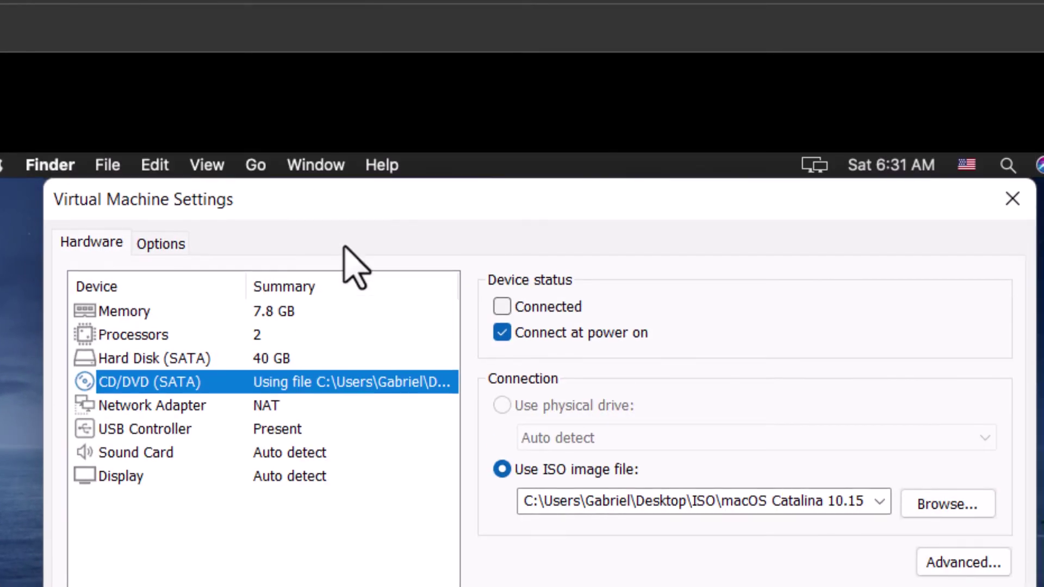
pyautogui.click(949, 505)
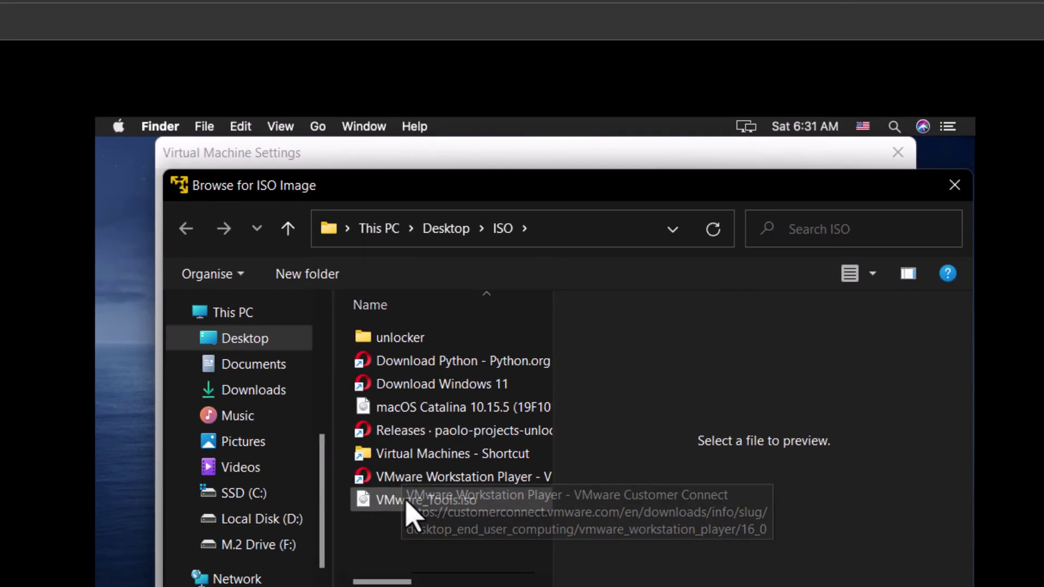
pyautogui.click(353, 586)
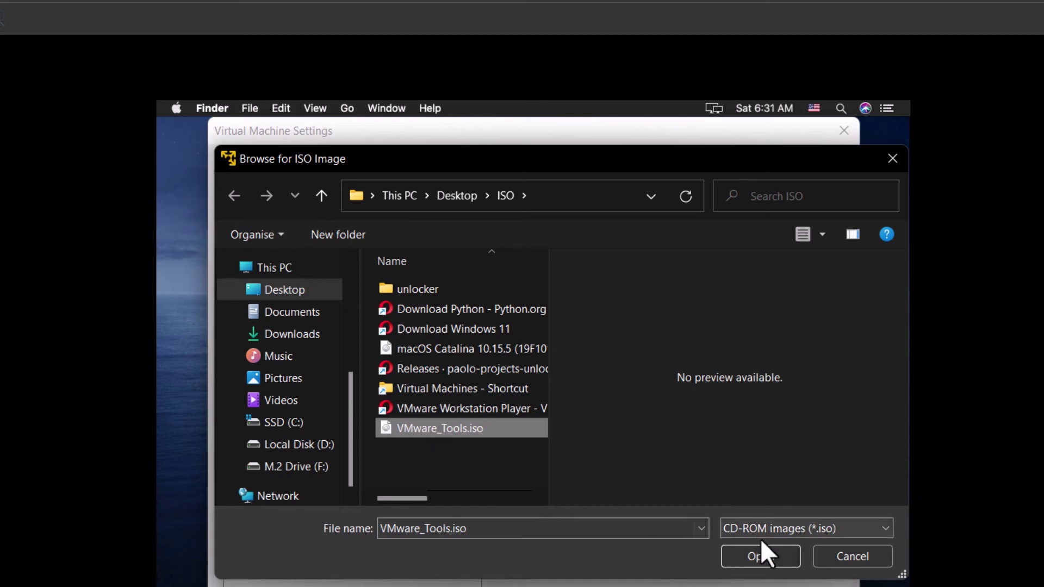
pyautogui.click(761, 554)
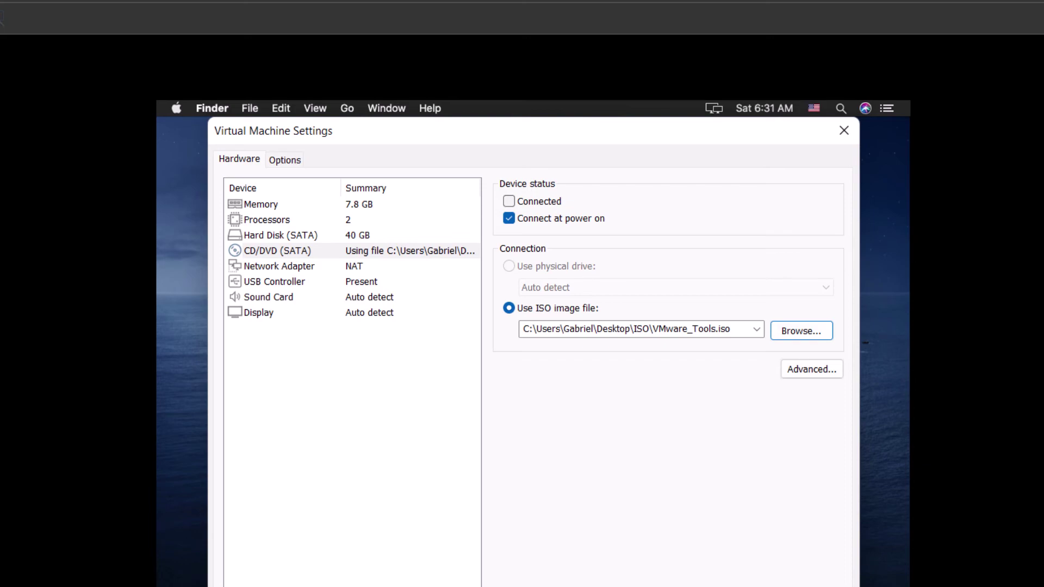
pyautogui.press('Return')
# Step: Connect the CD/DVD drive so the VMware Tools disc mounts in macOS
pyautogui.click(11, 17)
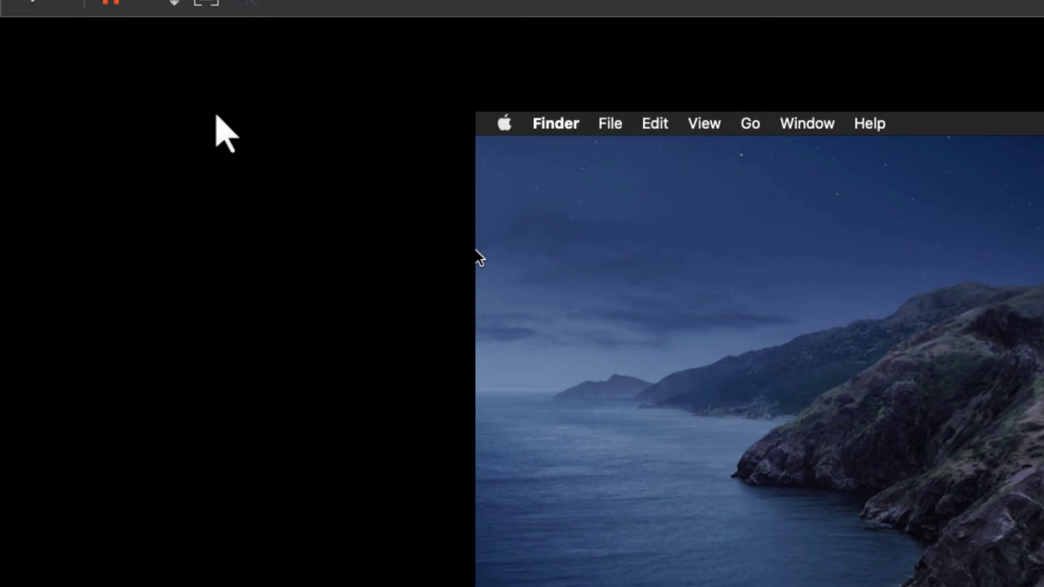
pyautogui.click(60, 5)
pyautogui.moveTo(153, 107)
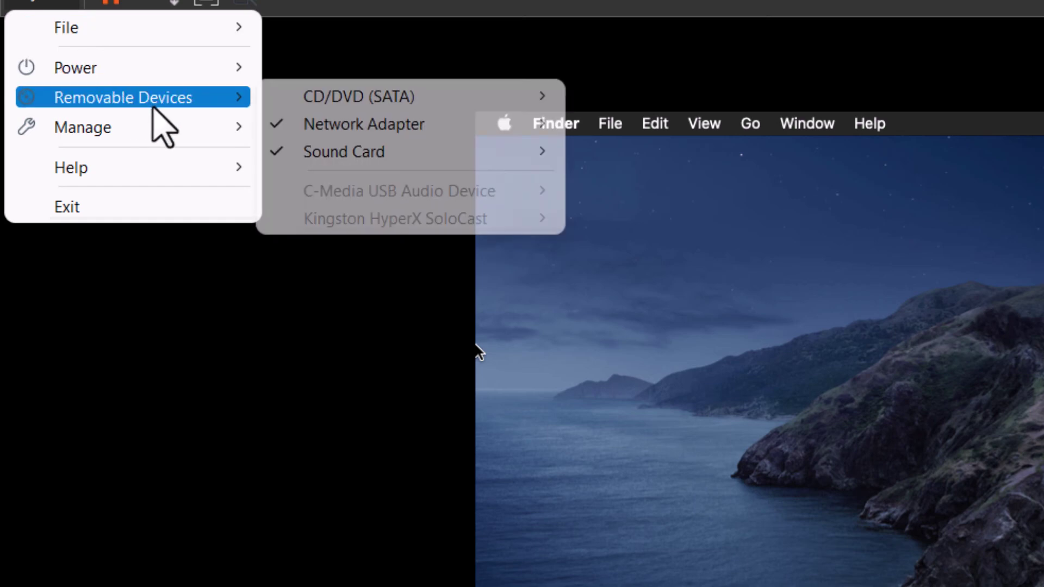
pyautogui.moveTo(397, 105)
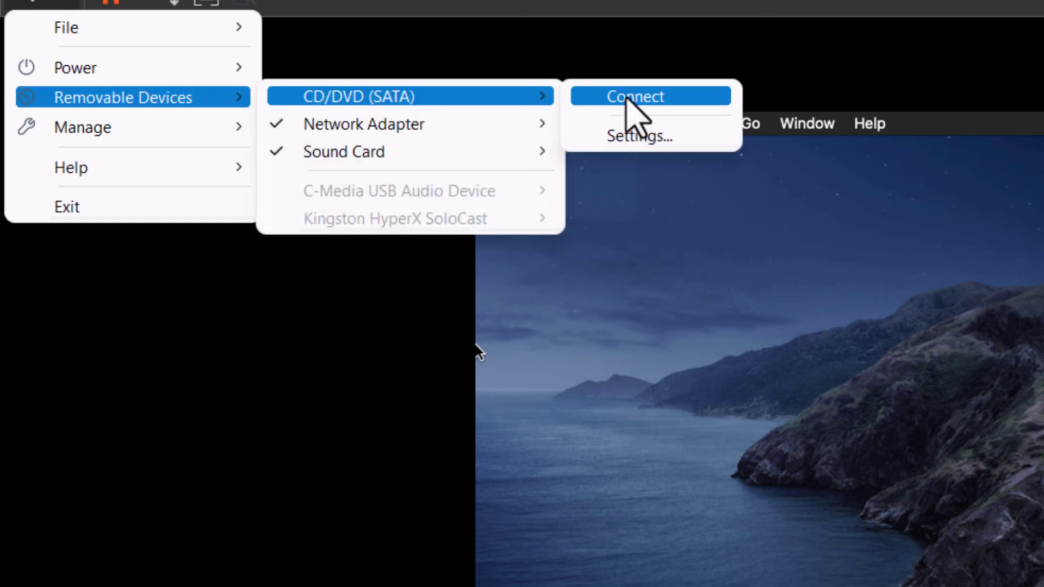
pyautogui.click(650, 98)
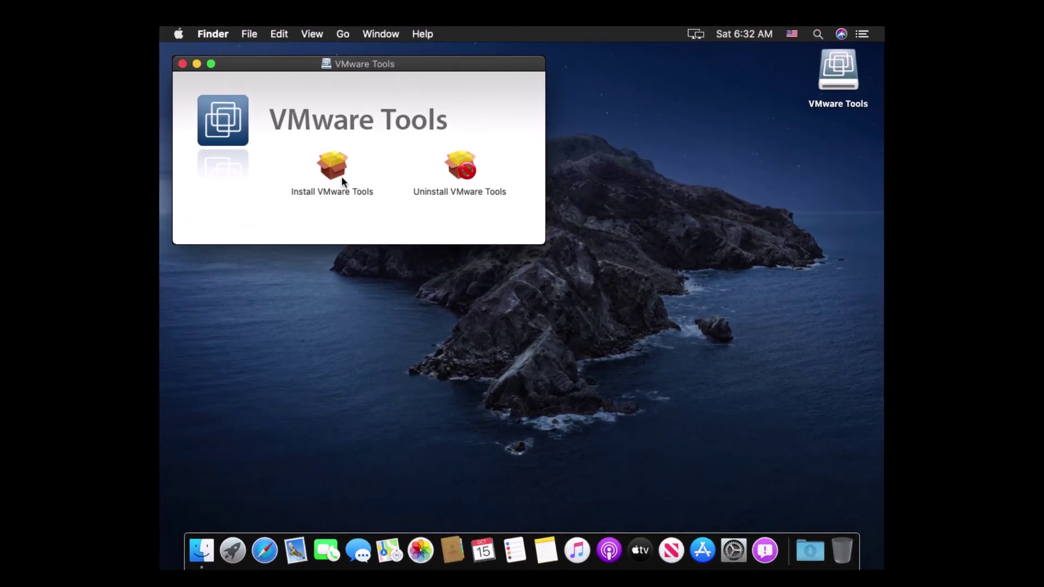
# Step: Launch the Install VMware Tools package and start the standard install on the Catalina disk
pyautogui.click(335, 168)
pyautogui.doubleClick(335, 168)
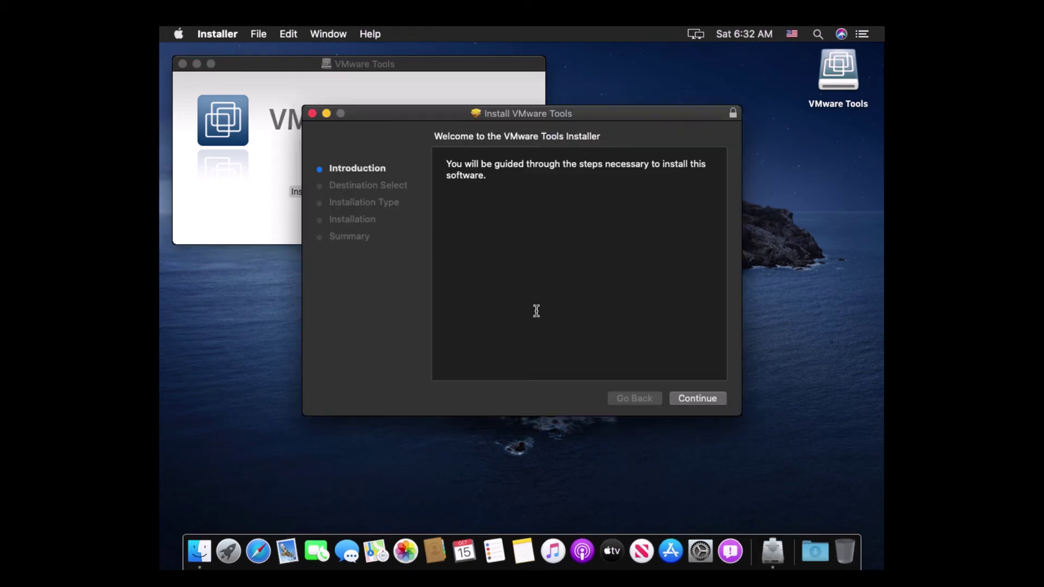
pyautogui.click(701, 403)
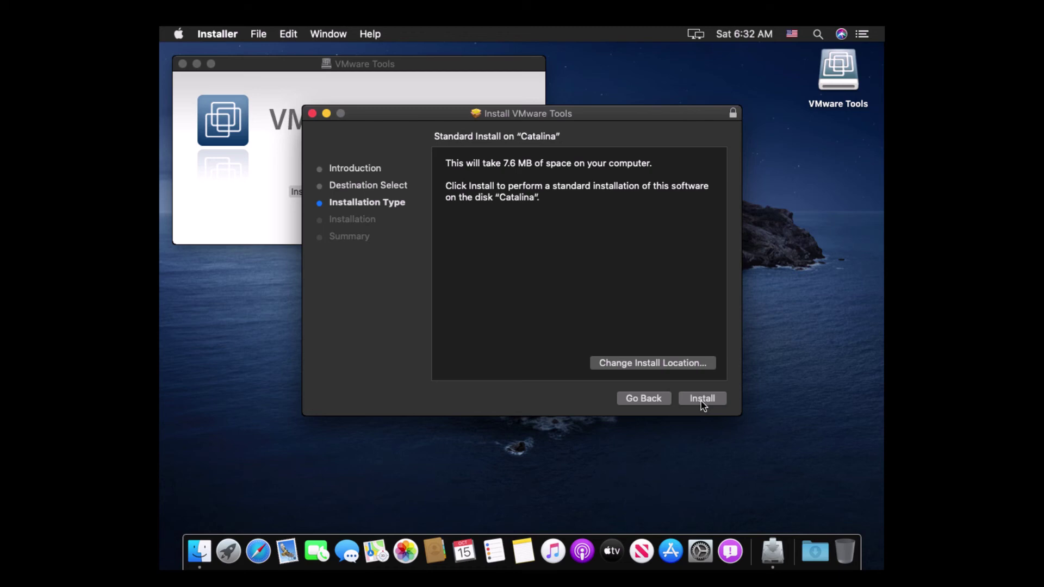
pyautogui.click(703, 399)
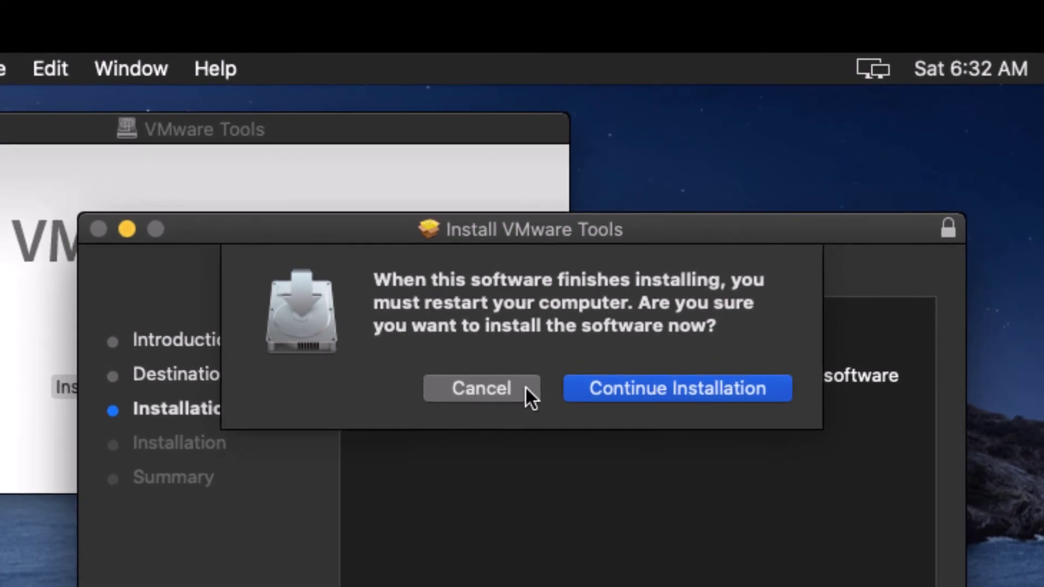
# Step: Accept the restart warning and authorise the installation with the account password
pyautogui.click(694, 389)
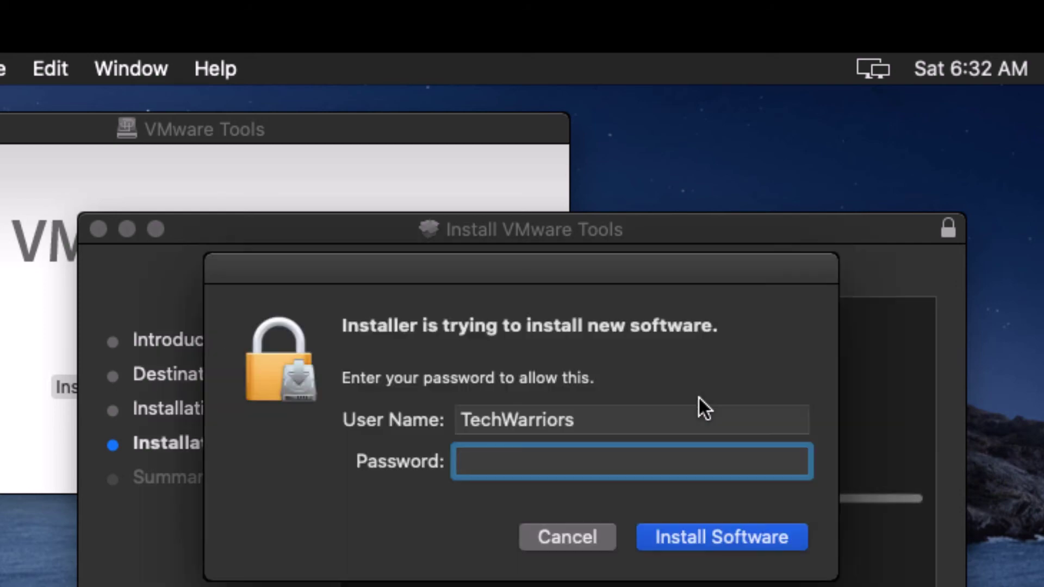
pyautogui.write('••••••')
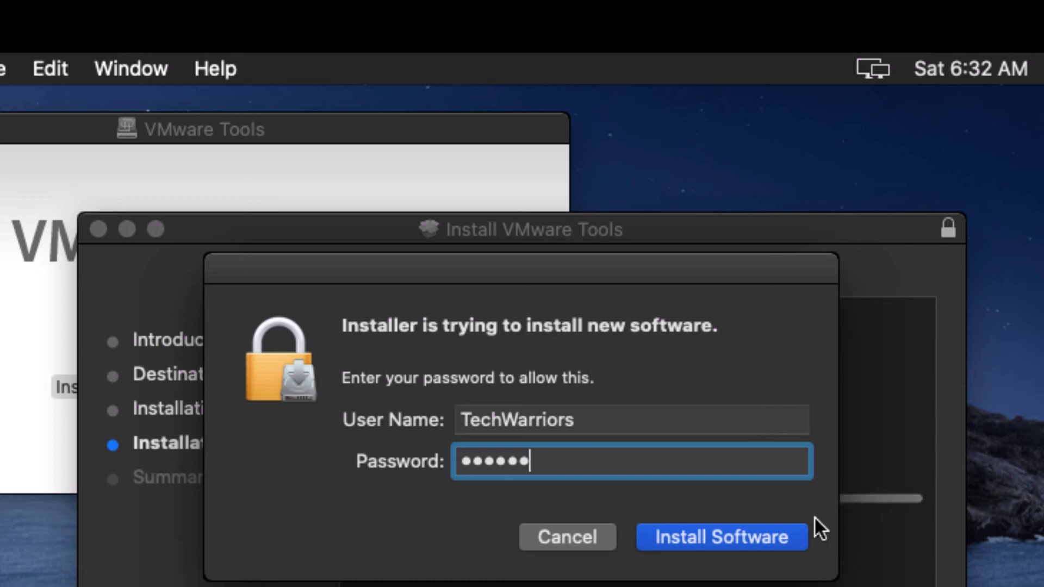
pyautogui.click(790, 532)
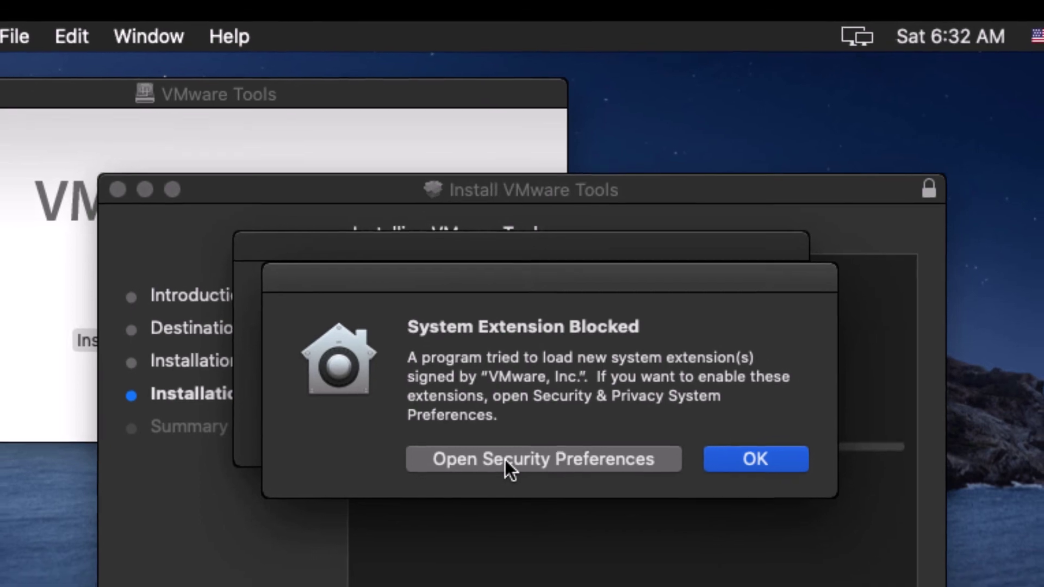
# Step: Unlock Security & Privacy with the account password, allow VMware, Inc. software, and dismiss the alert
pyautogui.click(503, 511)
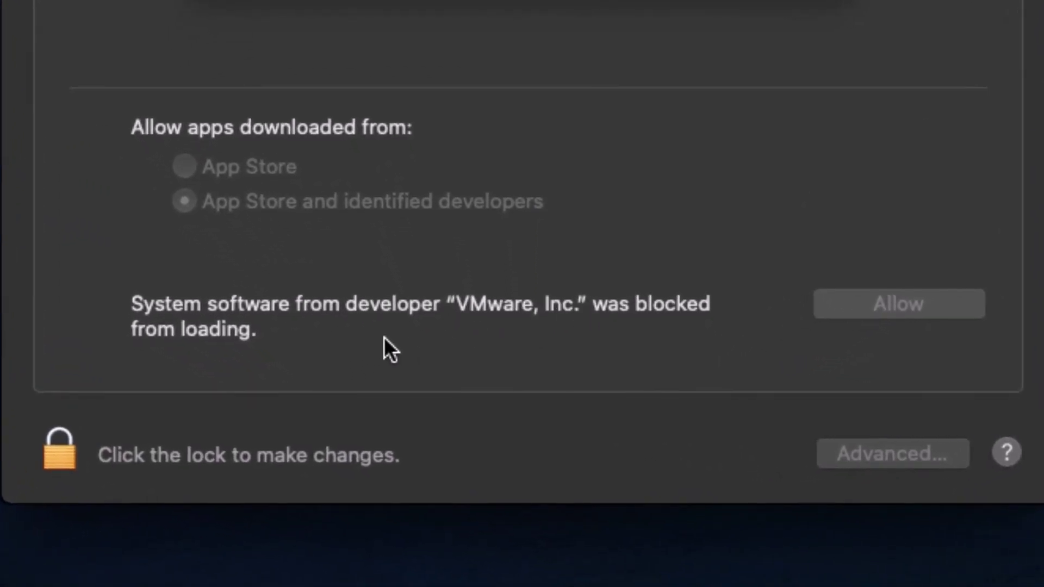
pyautogui.click(60, 452)
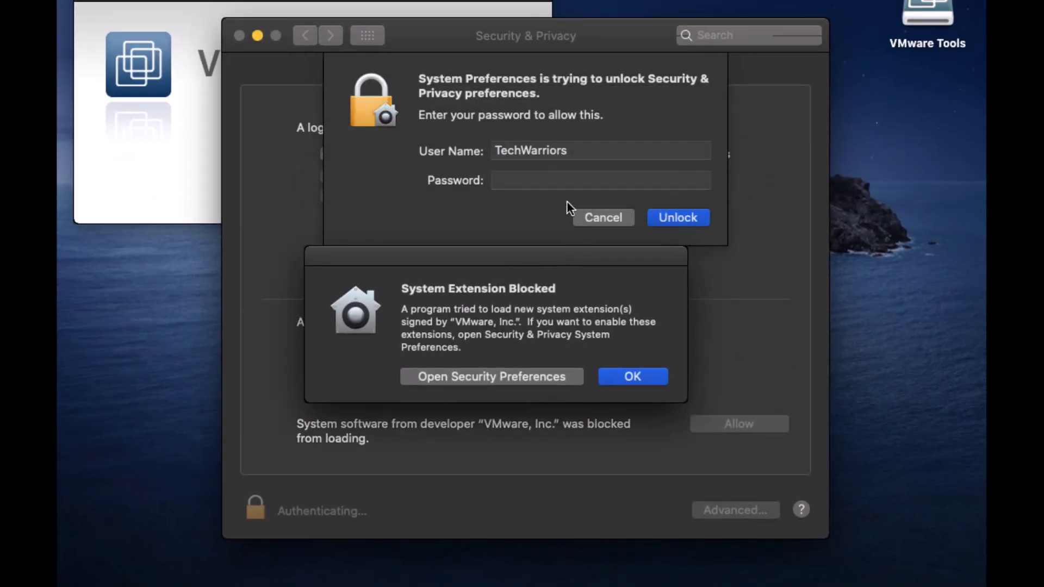
pyautogui.click(565, 173)
pyautogui.write('•••••')
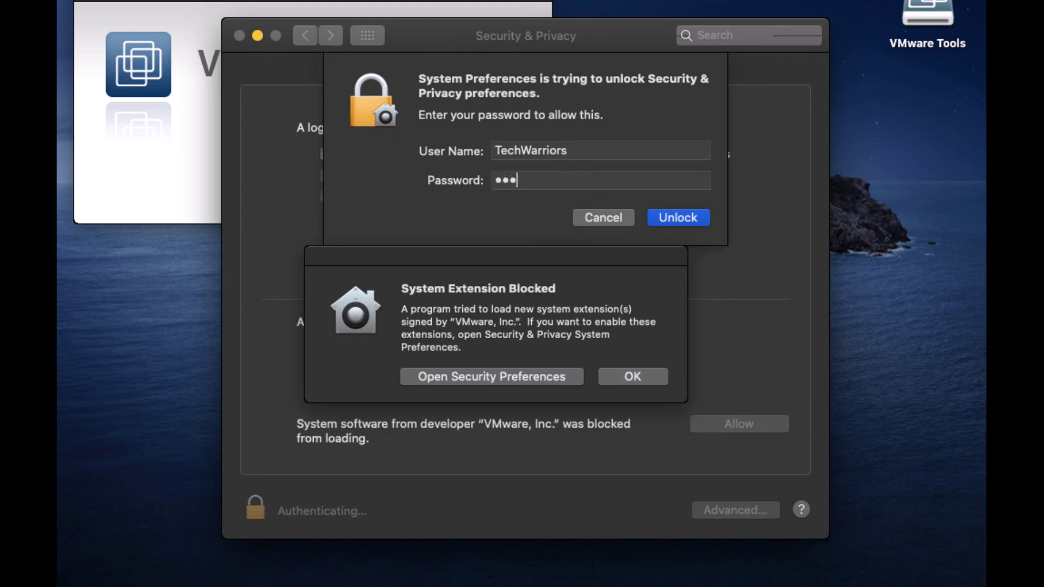
pyautogui.write('•')
pyautogui.click(703, 220)
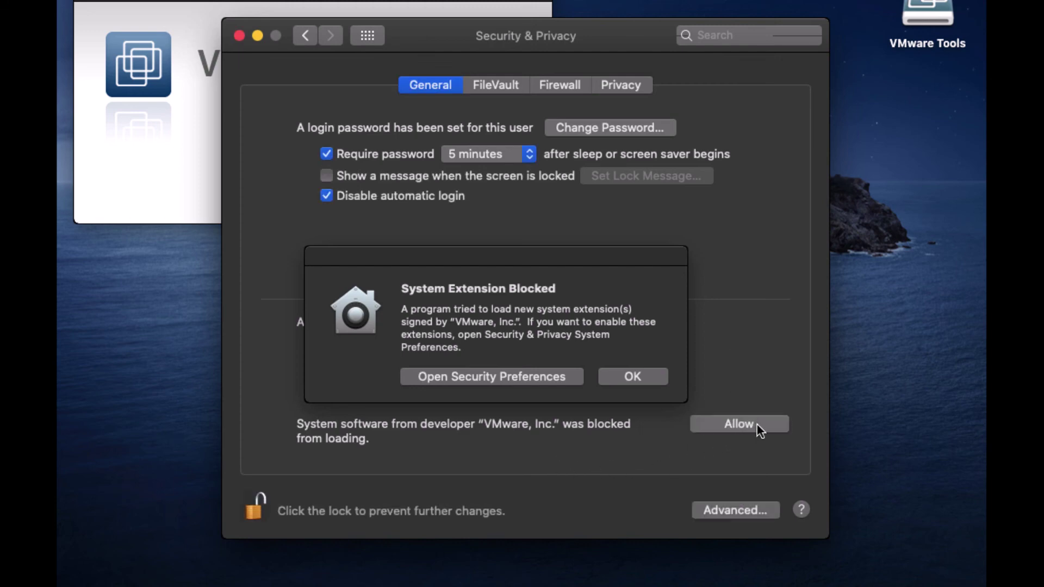
pyautogui.click(757, 425)
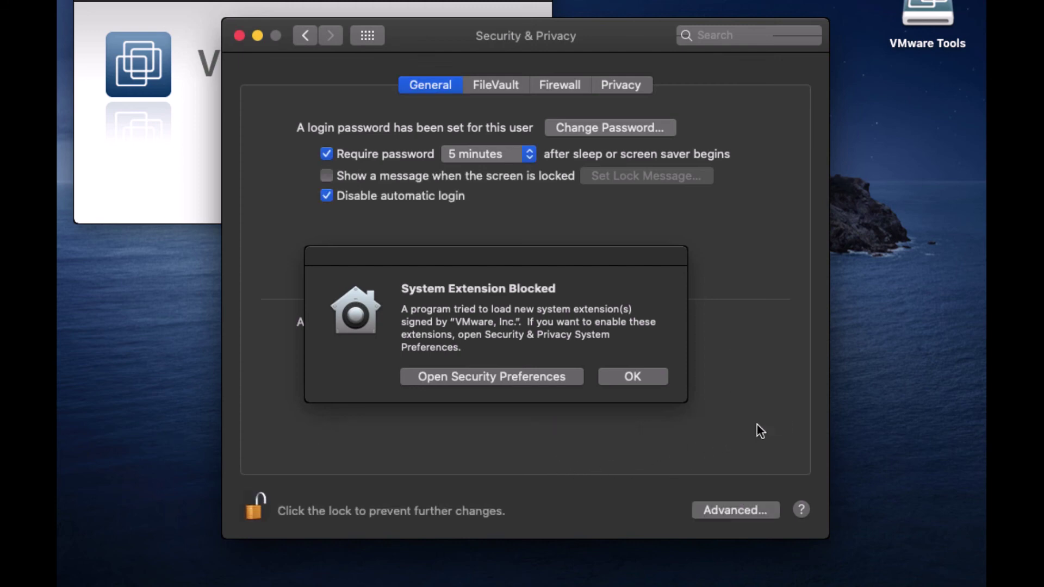
pyautogui.click(660, 384)
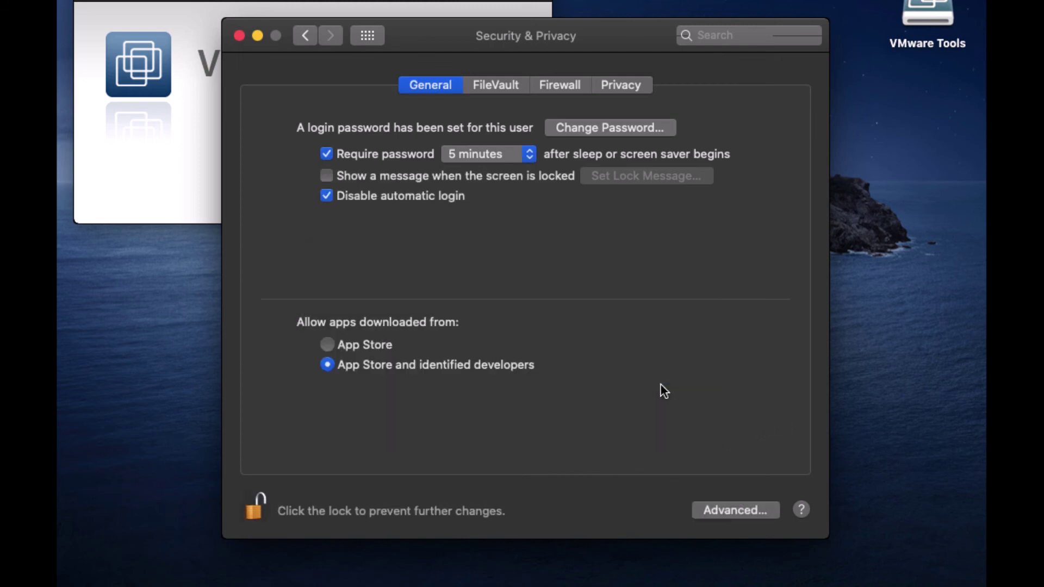
# Step: Minimise Security & Privacy, bring the installer forward, then reopen Security & Privacy via Show All
pyautogui.click(258, 36)
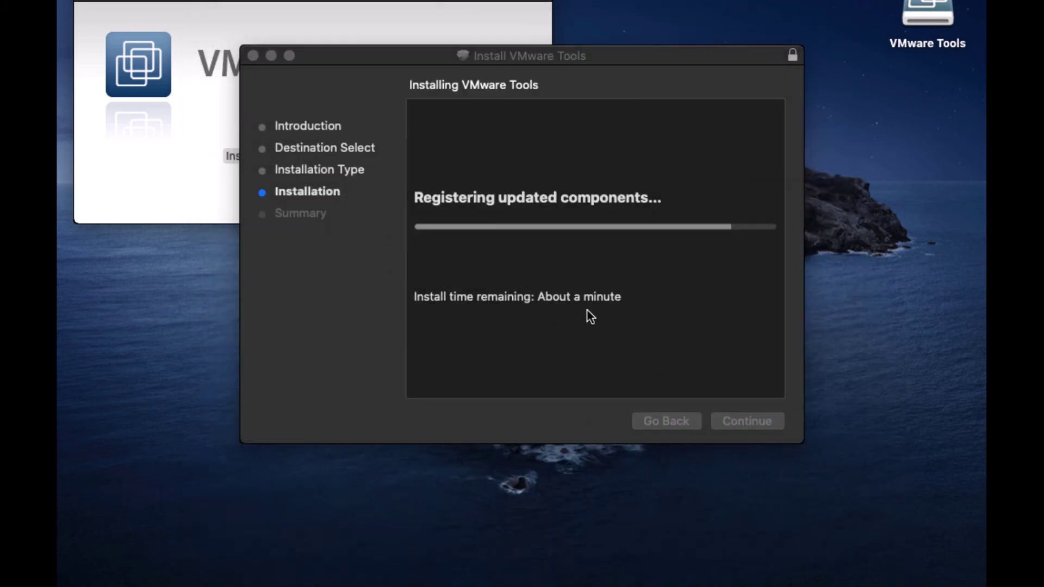
pyautogui.click(588, 311)
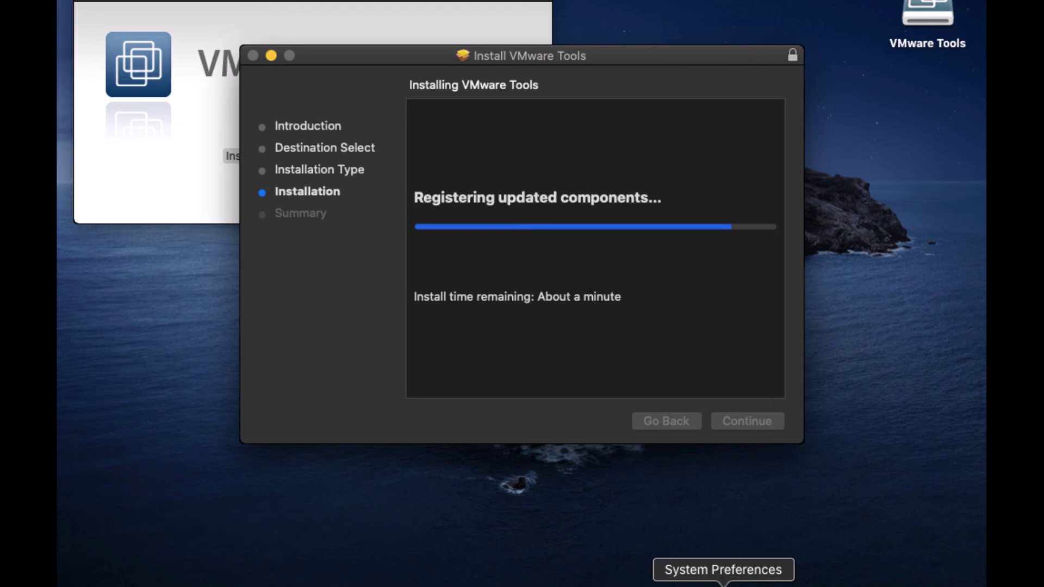
pyautogui.click(726, 584)
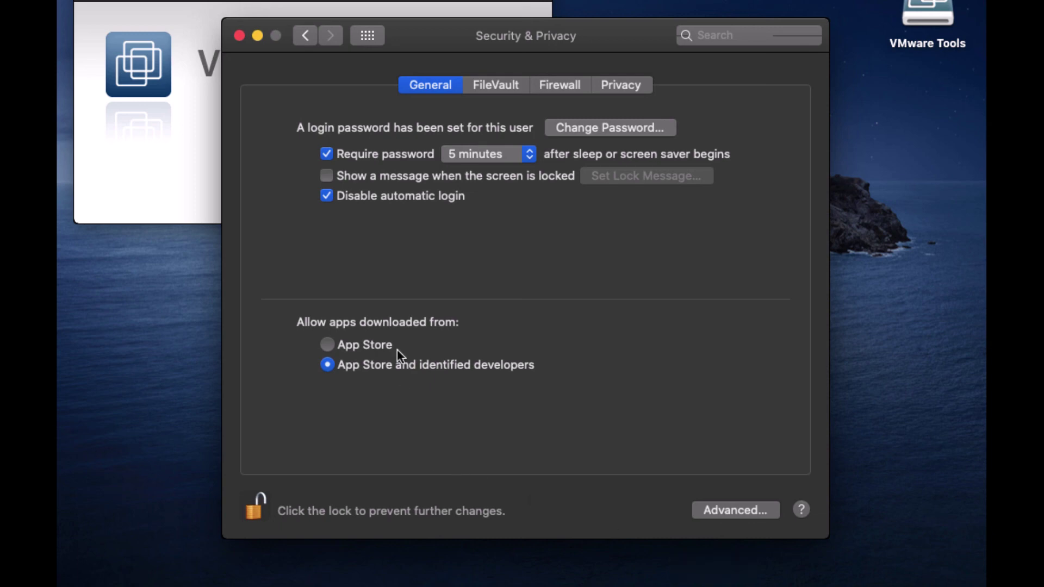
pyautogui.click(368, 36)
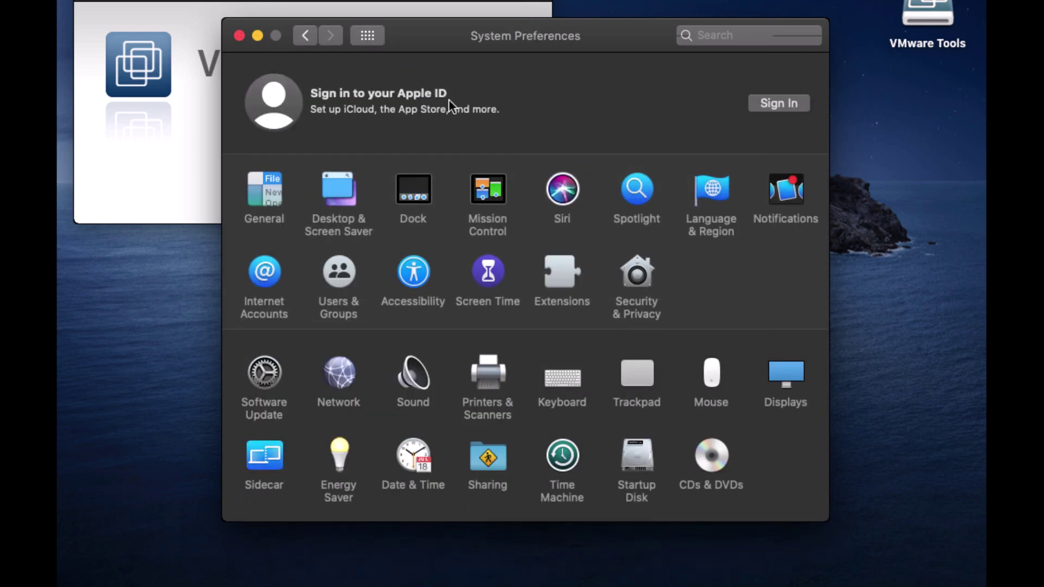
pyautogui.click(637, 308)
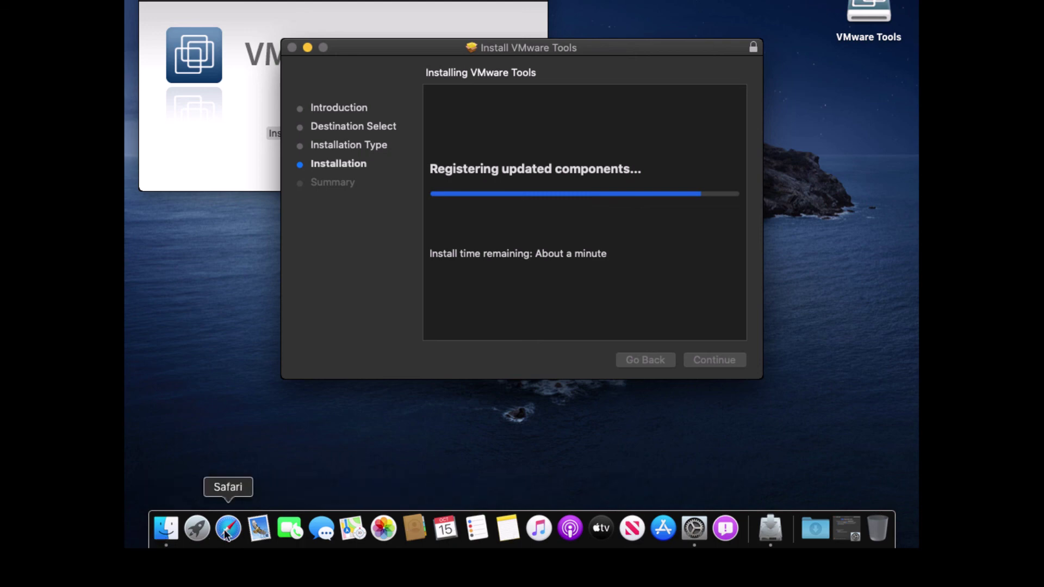
# Step: Enable medium Dock magnification, try Left and Right positions, then keep the Dock at Bottom
pyautogui.rightClick(752, 526)
pyautogui.click(763, 481)
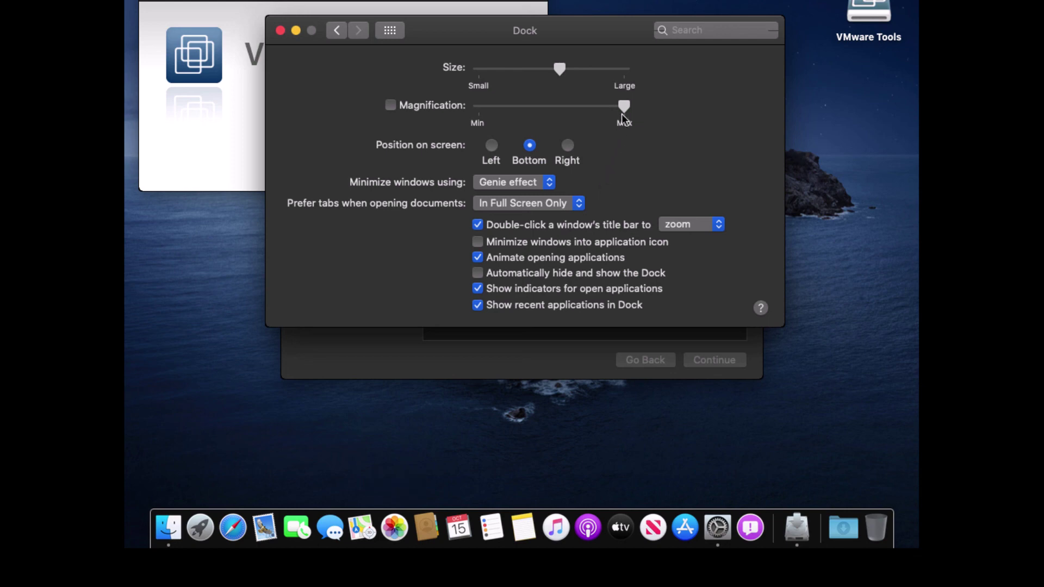
pyautogui.click(431, 106)
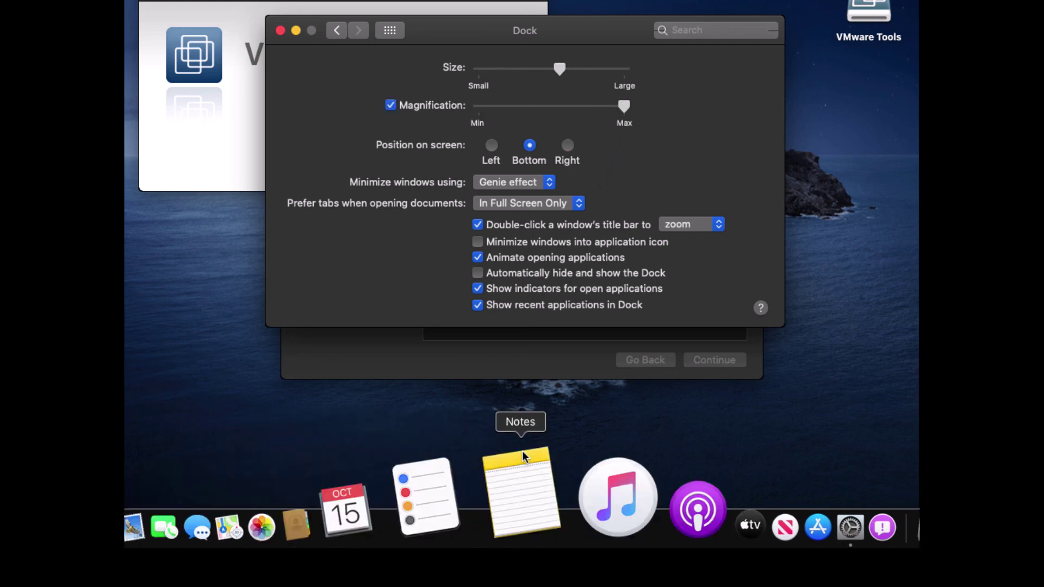
pyautogui.click(557, 106)
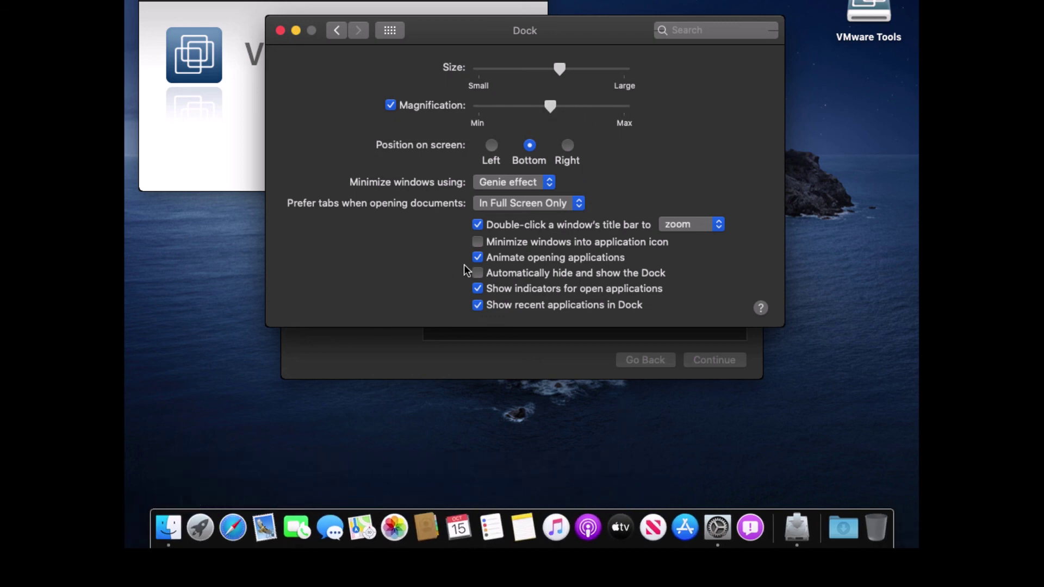
pyautogui.click(492, 147)
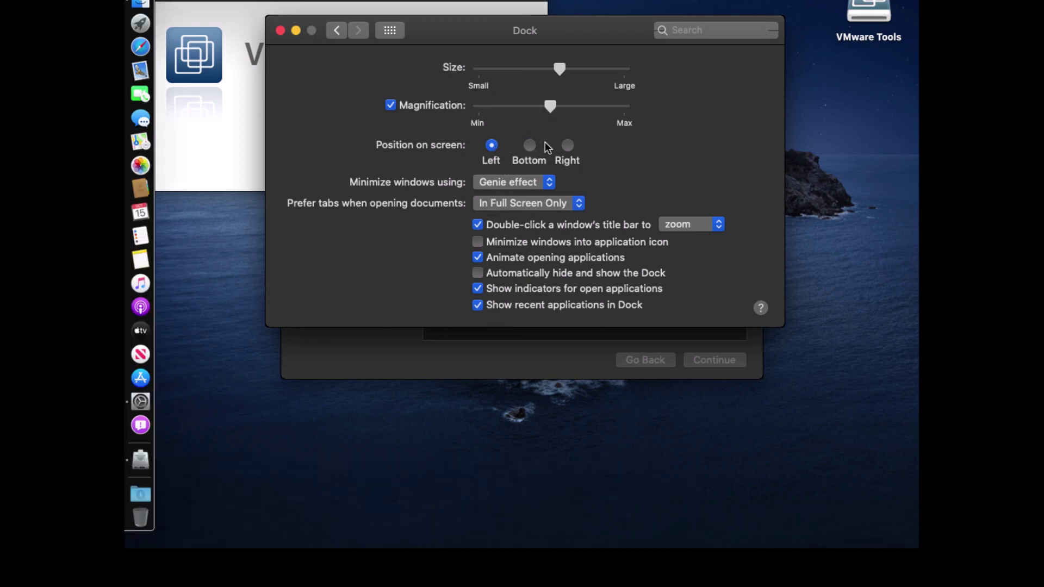
pyautogui.click(569, 146)
pyautogui.click(536, 149)
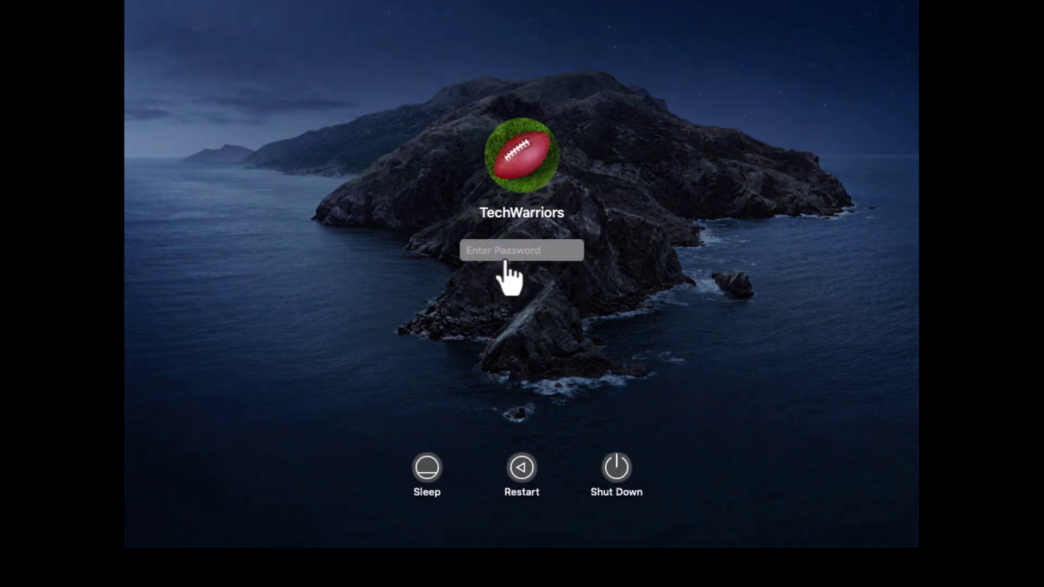
# Step: Log back in at the macOS login screen with the account password
pyautogui.click(501, 254)
pyautogui.write('•••')
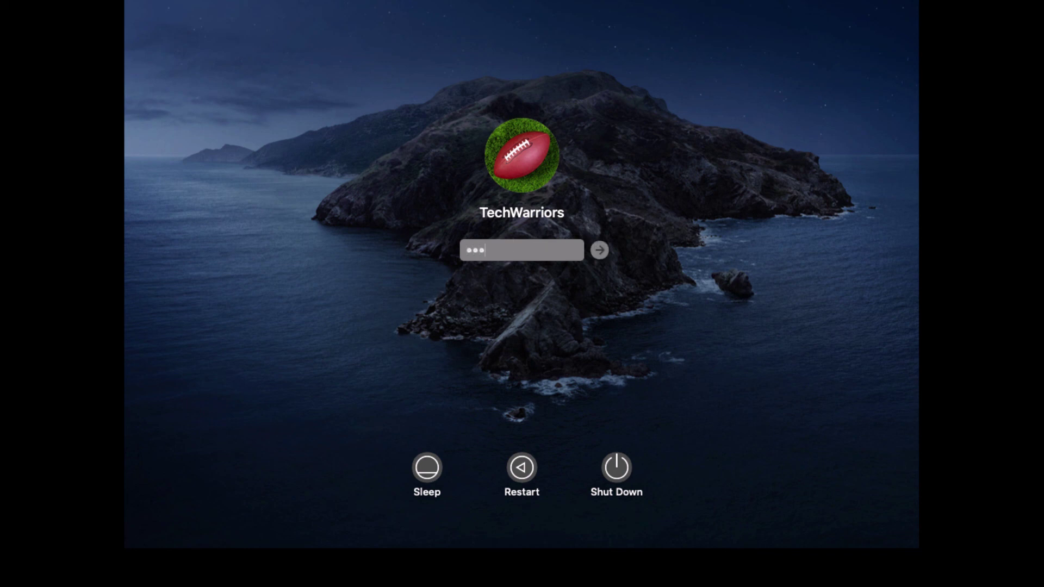
pyautogui.write('•••')
pyautogui.press('Return')
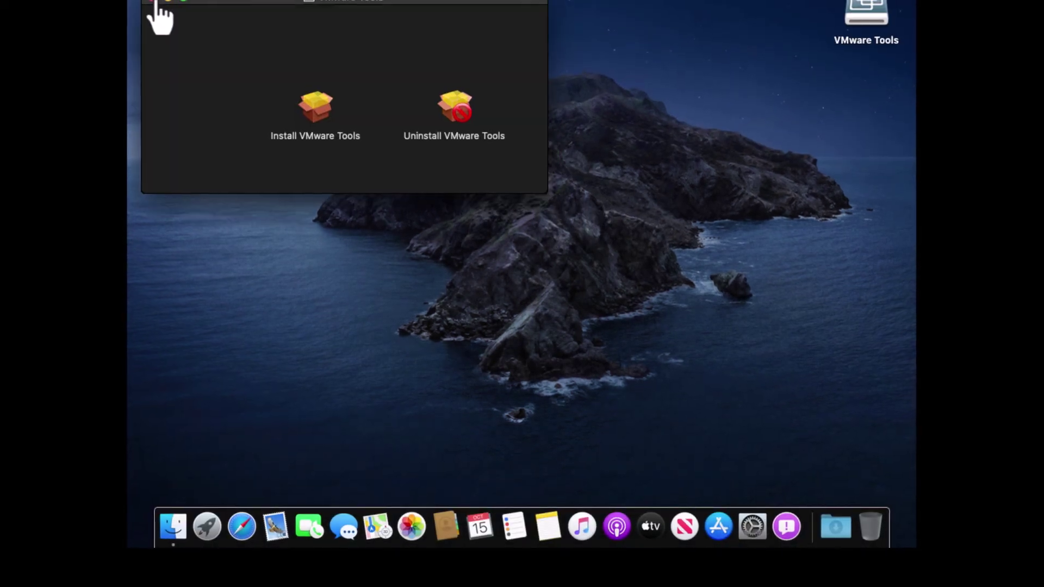
# Step: Close the VMware Tools window, go full screen, and open About This Mac showing Catalina 10.15.5
pyautogui.click(153, 1)
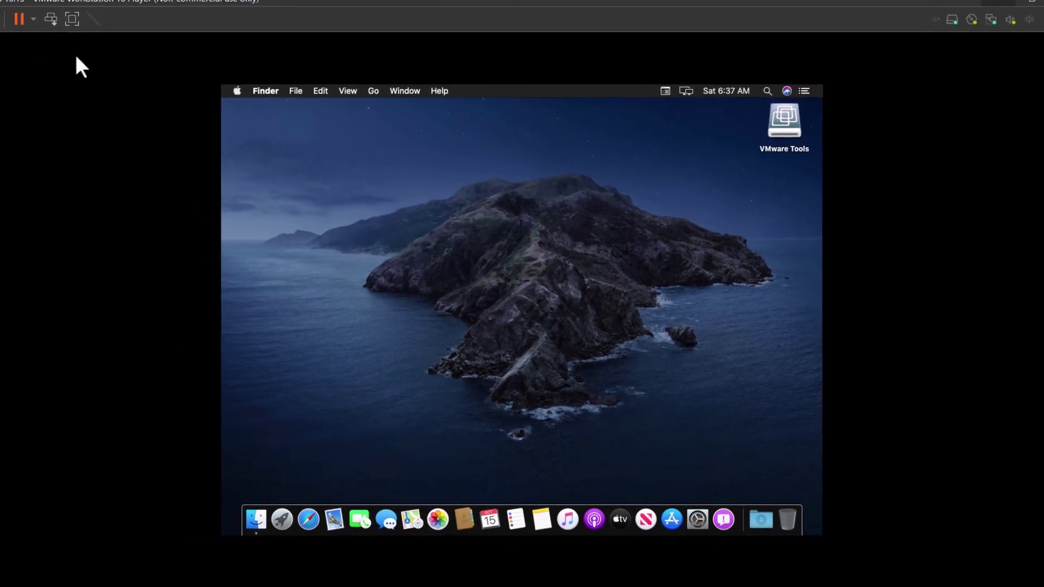
pyautogui.click(9, 34)
pyautogui.moveTo(81, 120)
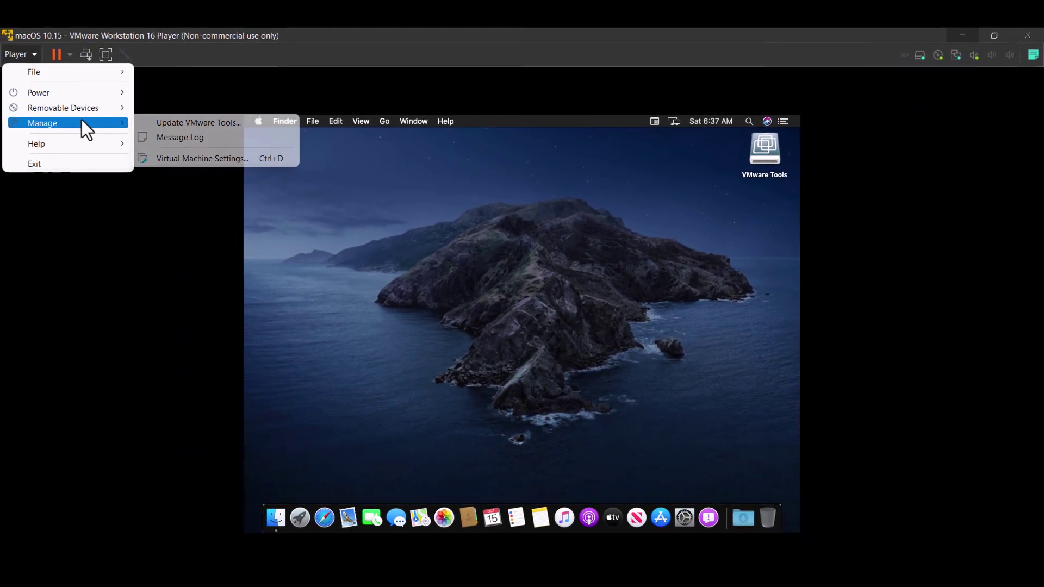
pyautogui.click(420, 243)
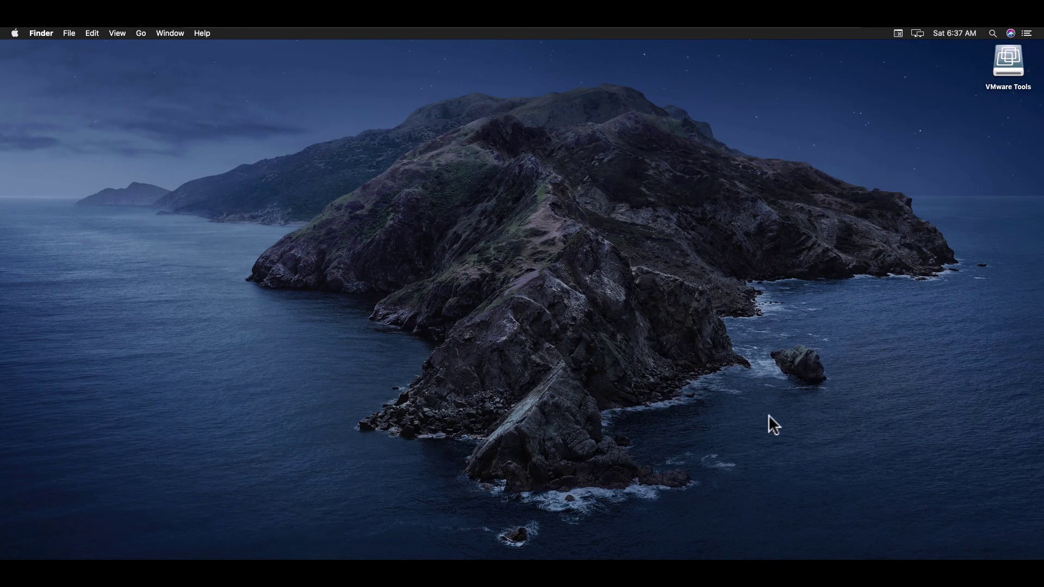
pyautogui.click(15, 34)
pyautogui.click(41, 45)
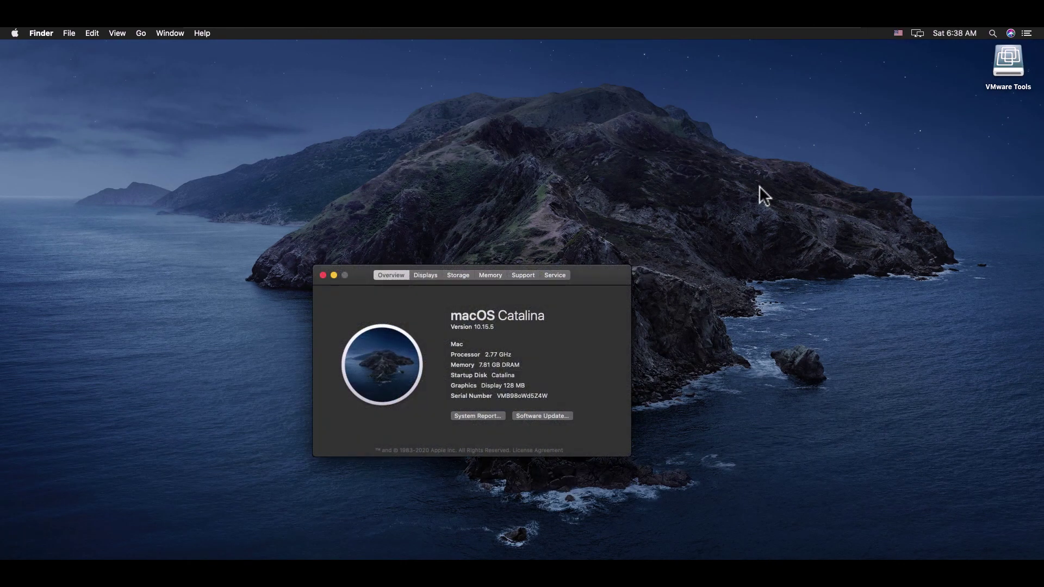